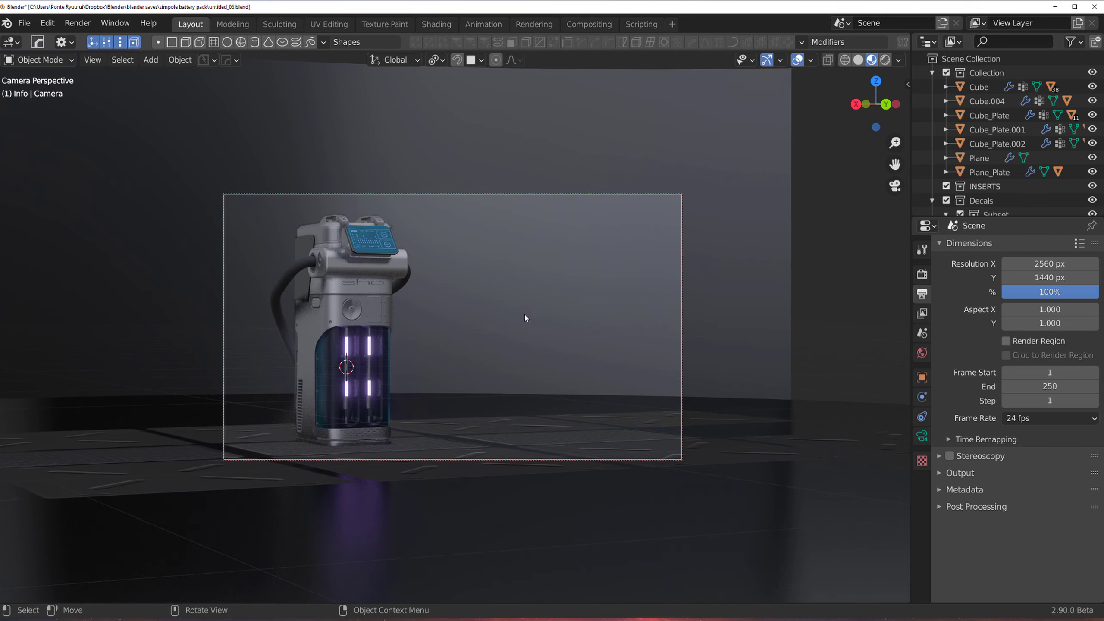
Step: Switch the render engine to Eevee
{"action": "key", "text": "grave"}
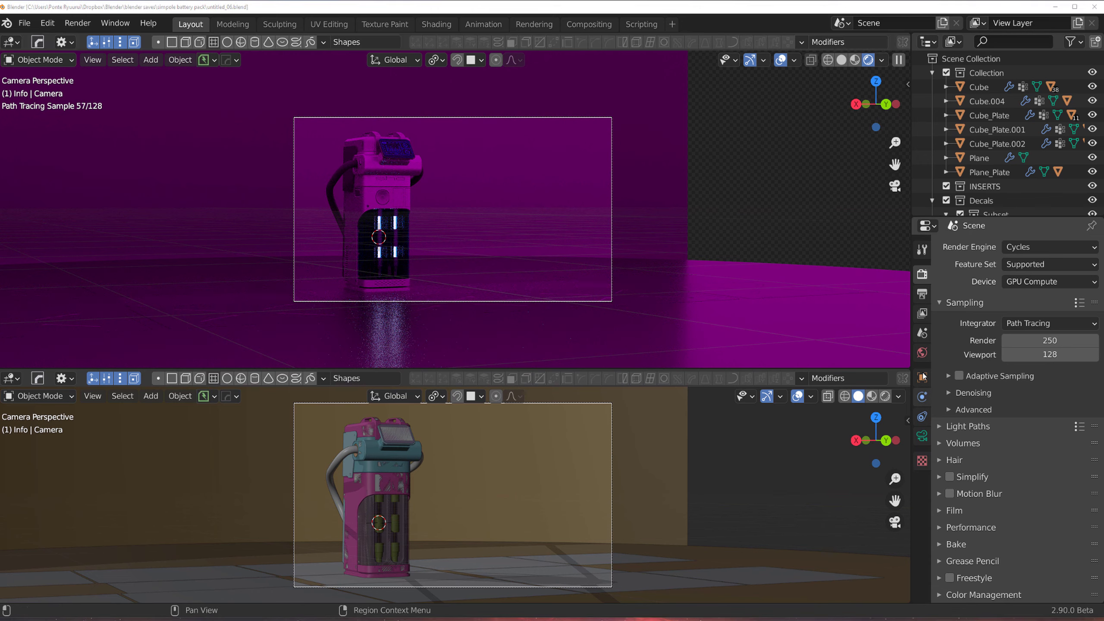
{"action": "left_click", "coordinate": [1043, 247]}
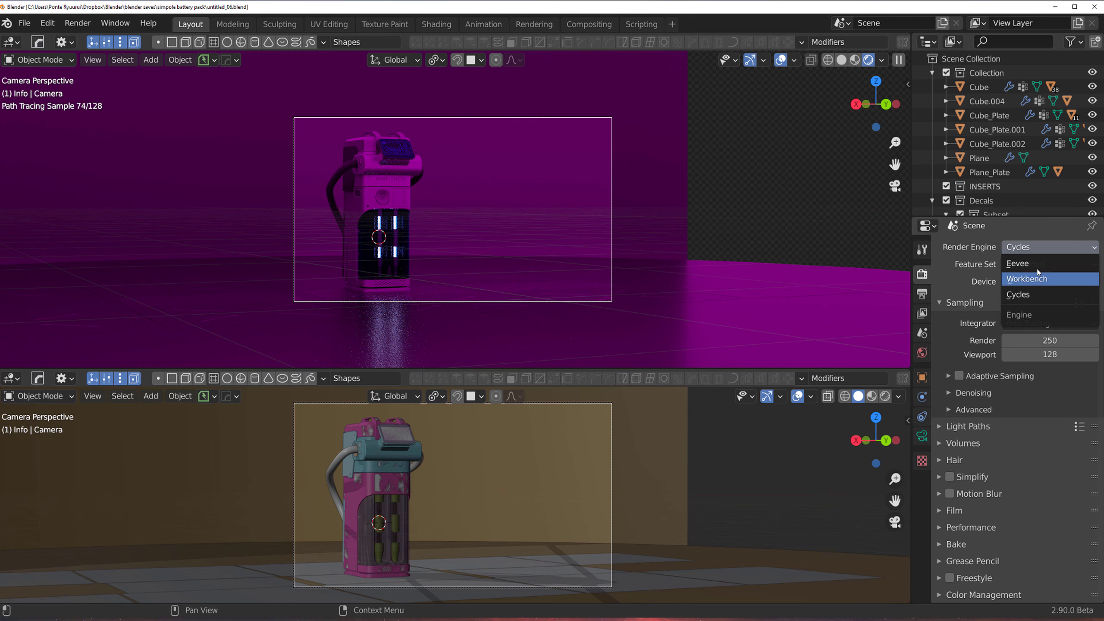
{"action": "left_click", "coordinate": [1044, 263]}
Step: Turn the lower viewport into a Shader Editor showing the world nodes and set the Mapping node's Z rotation to about 276°
{"action": "left_click", "coordinate": [13, 378]}
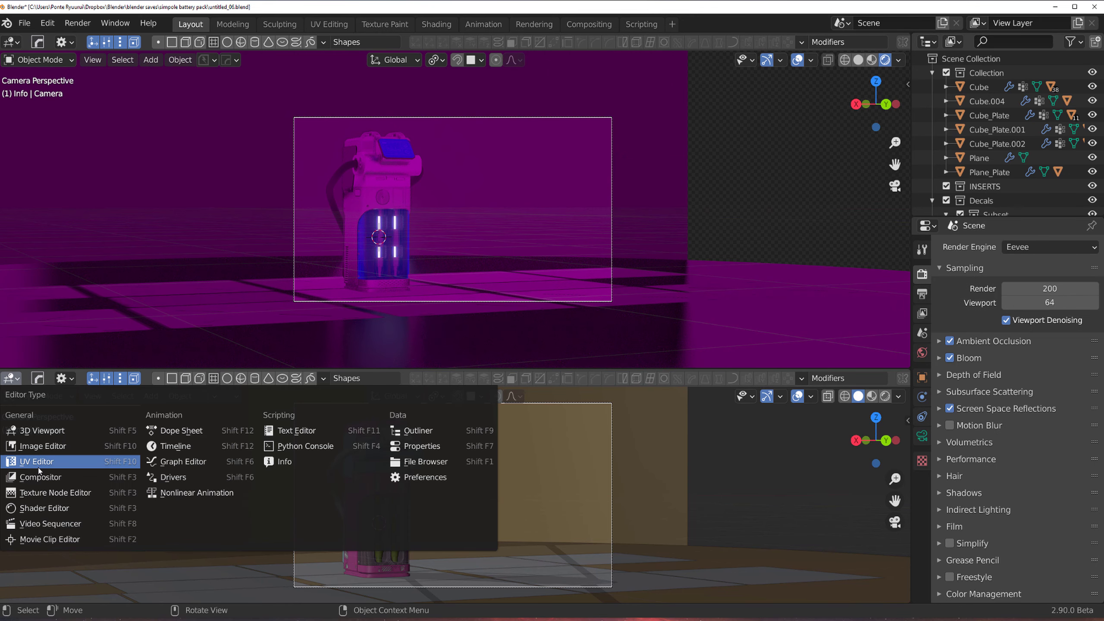
{"action": "left_click", "coordinate": [42, 508]}
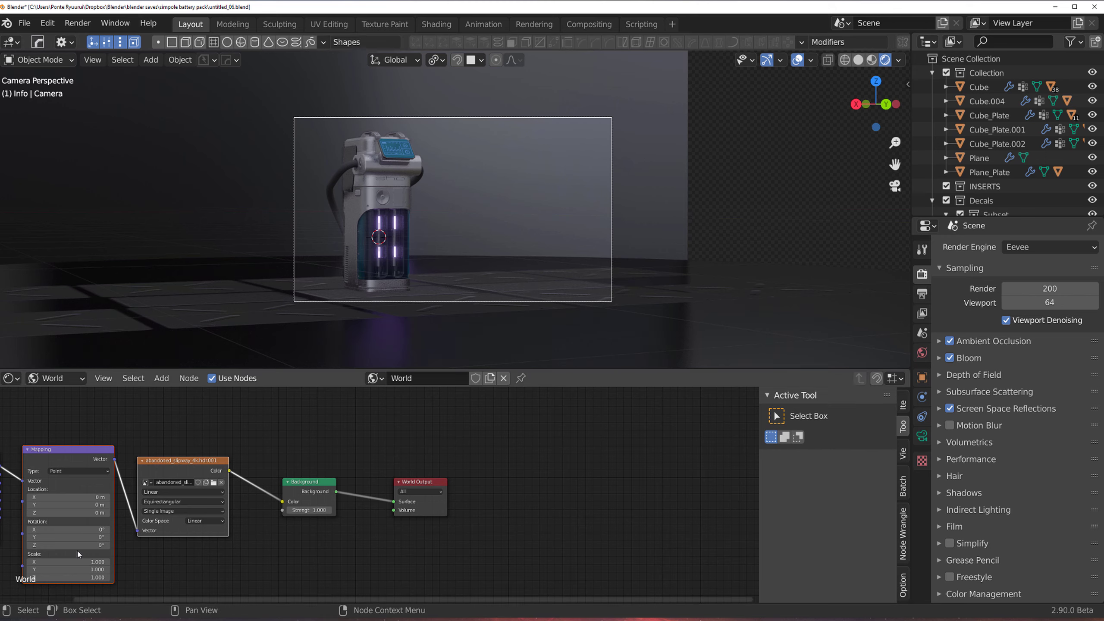
{"action": "left_click_drag", "start_coordinate": [76, 546], "coordinate": [154, 579]}
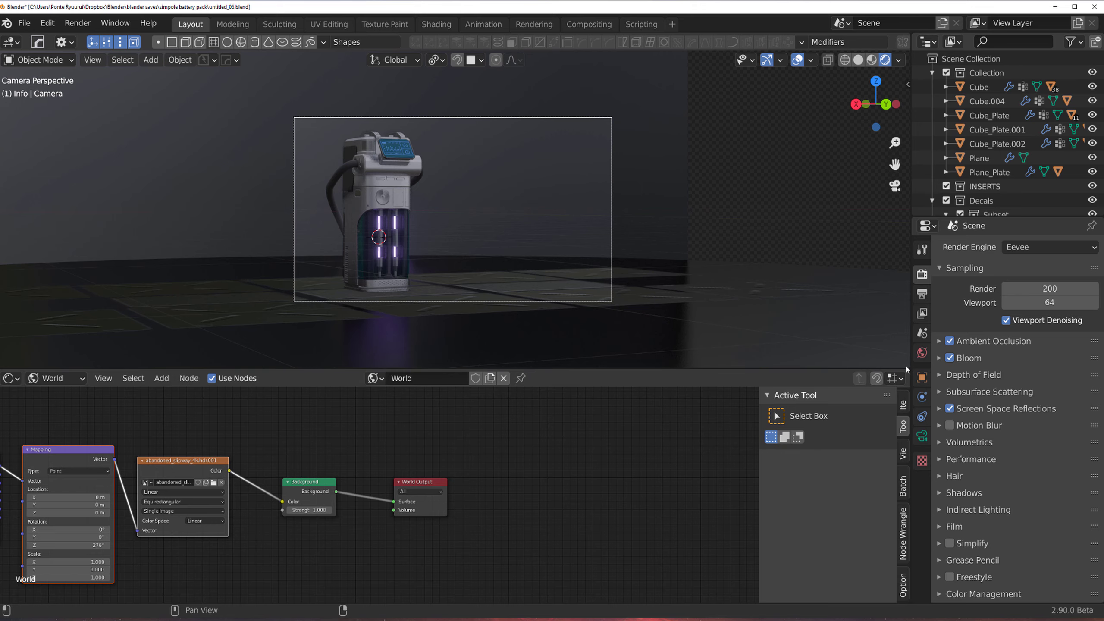
Step: Merge the Shader Editor area back into the 3D viewport and set the render engine to Cycles
{"action": "left_click_drag", "start_coordinate": [910, 366], "coordinate": [565, 435]}
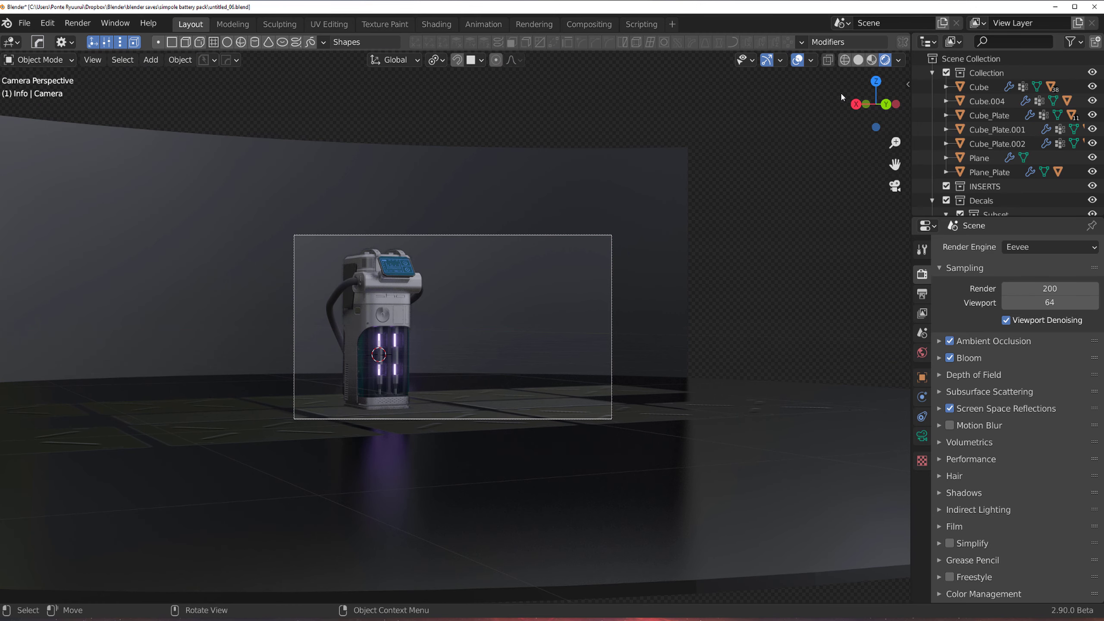
{"action": "left_click", "coordinate": [1039, 247]}
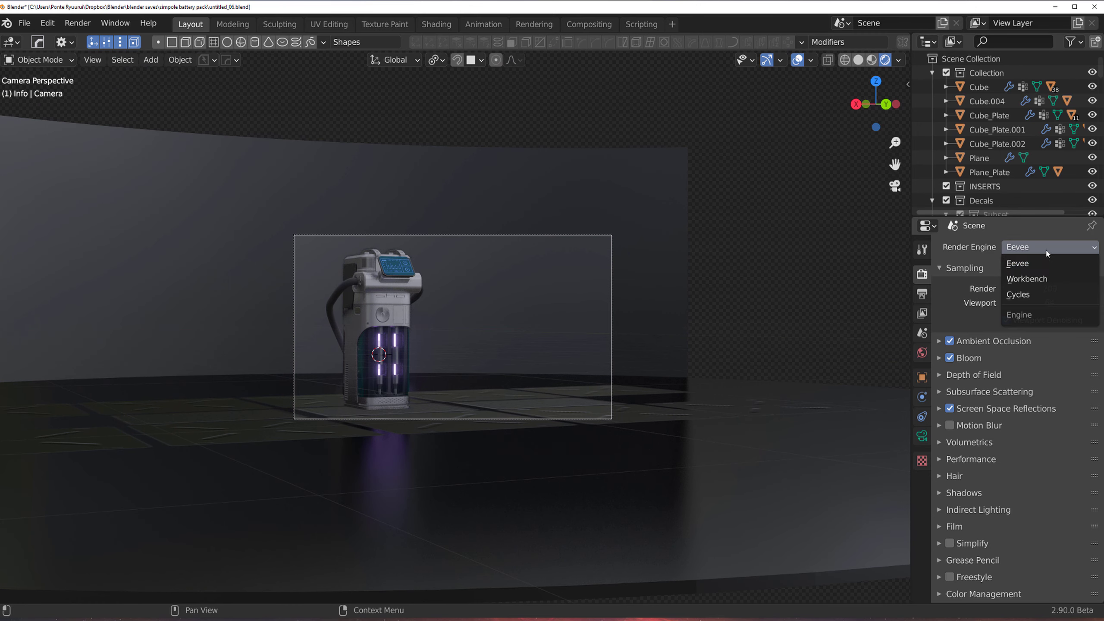
{"action": "left_click", "coordinate": [1030, 294]}
{"action": "scroll", "coordinate": [525, 282], "scroll_direction": "up", "scroll_amount": 4}
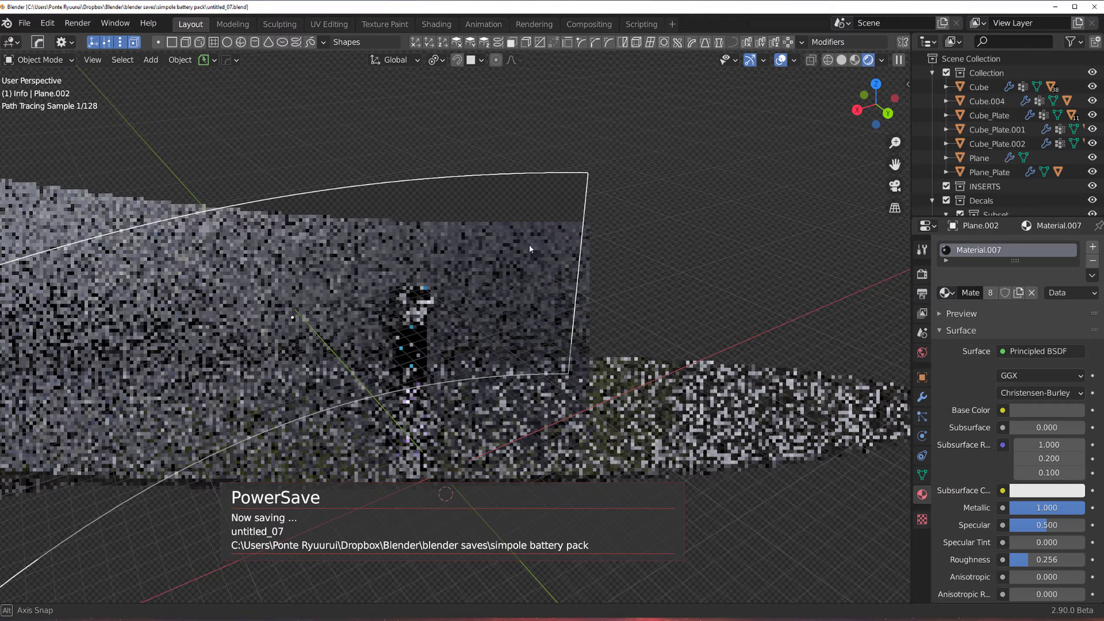
Step: Add a plane mesh at the centre of the scene and rotate it 90° about the Y axis
{"action": "scroll", "coordinate": [523, 280], "scroll_direction": "down", "scroll_amount": 5}
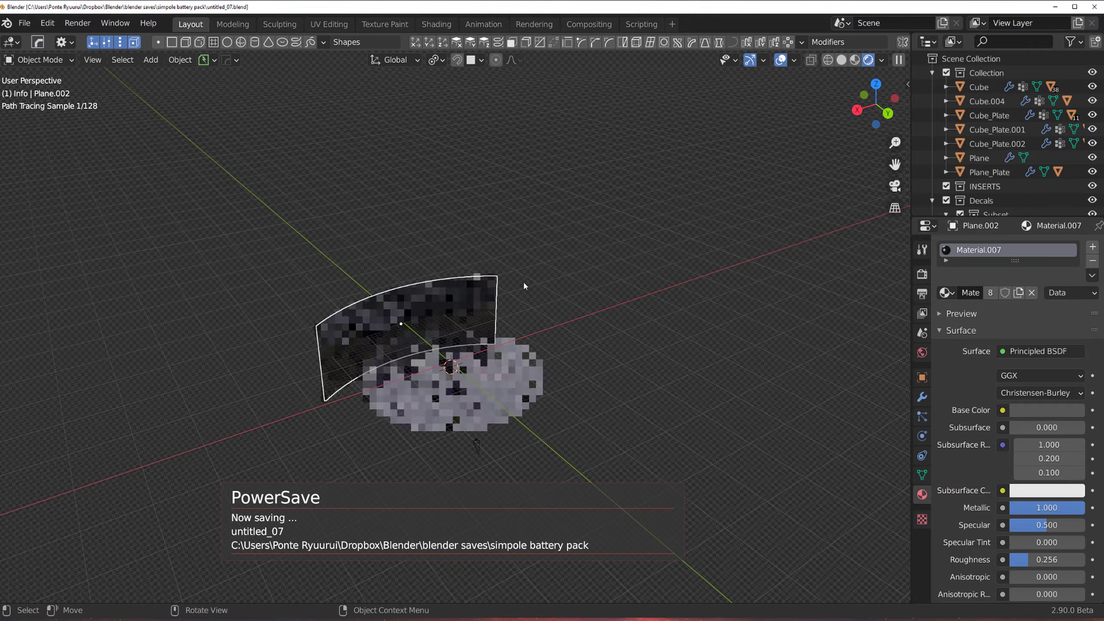
{"action": "scroll", "coordinate": [464, 392], "scroll_direction": "up", "scroll_amount": 3}
{"action": "key", "text": "shift+a"}
{"action": "mouse_move", "coordinate": [500, 317]}
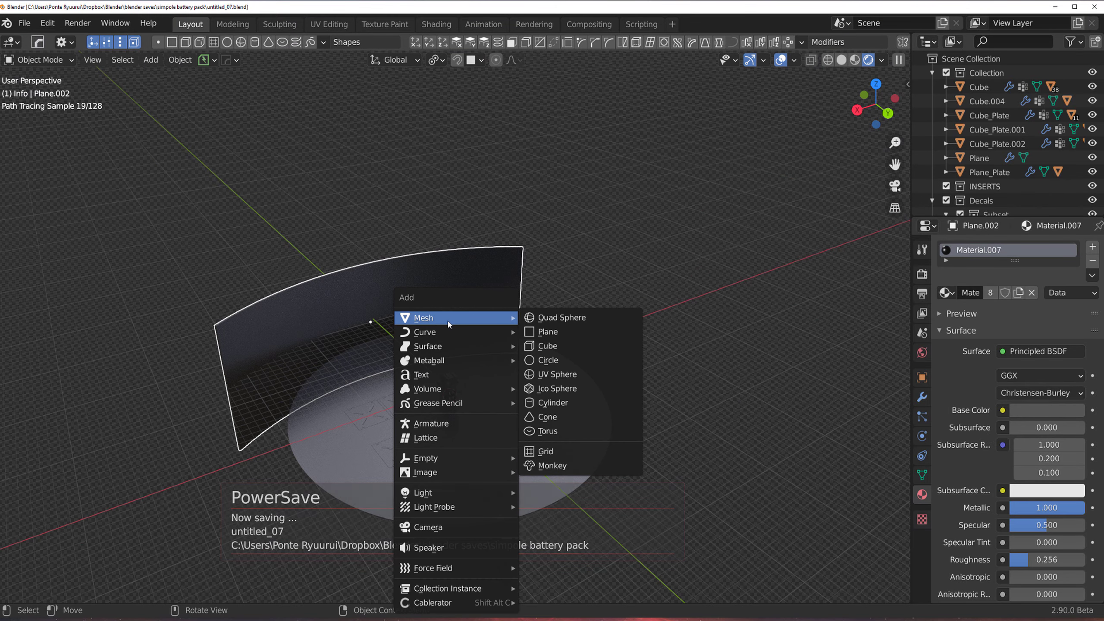
{"action": "left_click", "coordinate": [569, 332]}
{"action": "type", "text": "ry"}
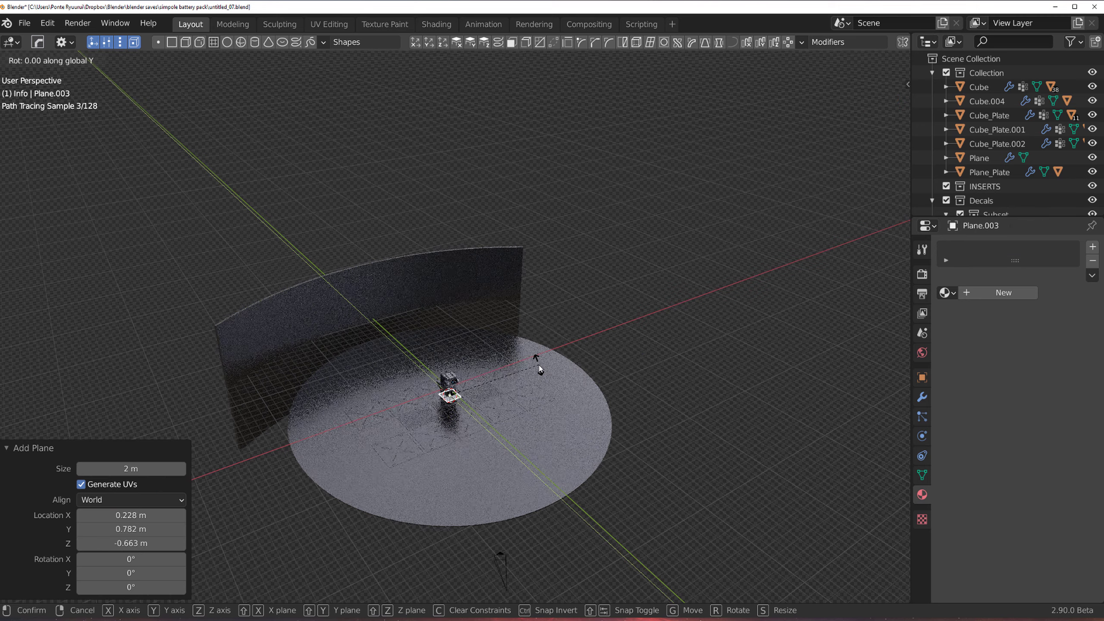
{"action": "type", "text": "90"}
{"action": "key", "text": "Return"}
Step: Scale the upright plane to about 6.6 times its size and, seen from above, move it about 5.2 m along X, beside the battery pack
{"action": "key", "text": "s"}
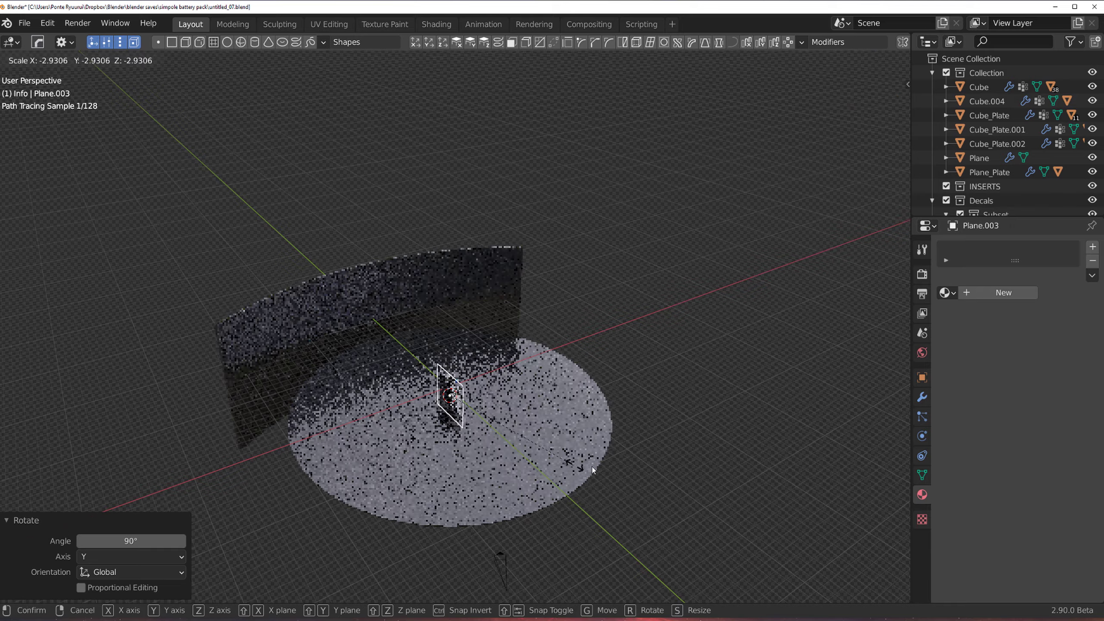
{"action": "left_click", "coordinate": [750, 494]}
{"action": "key", "text": "grave"}
{"action": "left_click", "coordinate": [623, 335]}
{"action": "key", "text": "KP_7"}
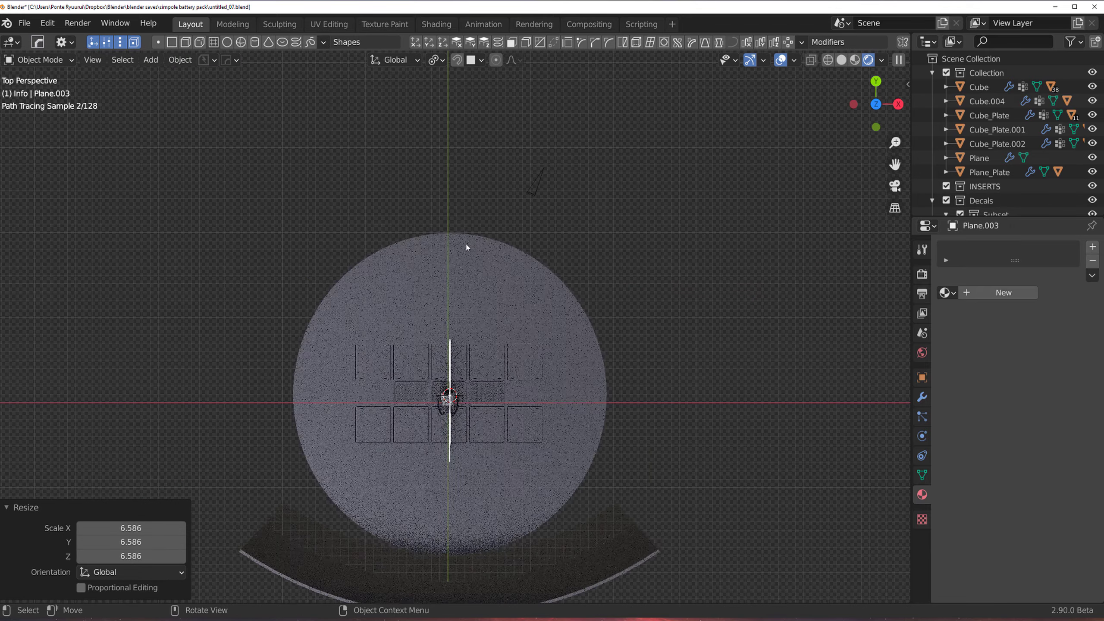
{"action": "scroll", "coordinate": [512, 339], "scroll_direction": "up", "scroll_amount": 1}
{"action": "scroll", "coordinate": [500, 364], "scroll_direction": "down", "scroll_amount": 1}
{"action": "key", "text": "g"}
{"action": "left_click", "coordinate": [560, 348]}
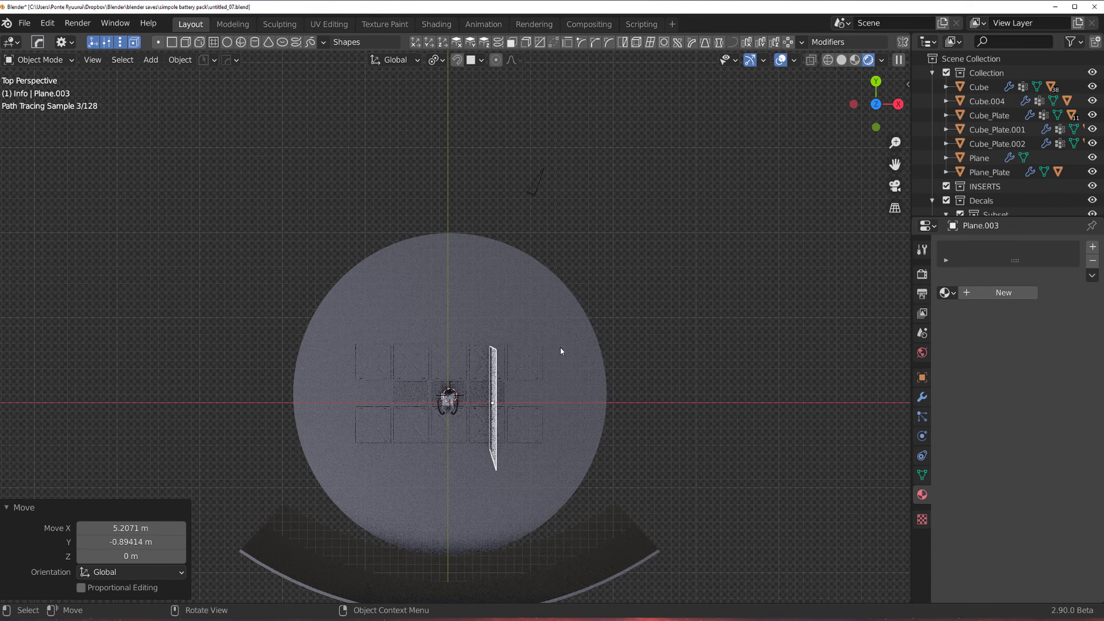
Step: Rotate the upright plane about 20° around the vertical axis so it stands at an angle to the battery pack
{"action": "key", "text": "r"}
{"action": "left_click", "coordinate": [544, 408]}
{"action": "middle_click_drag", "start_coordinate": [544, 409], "coordinate": [602, 366]}
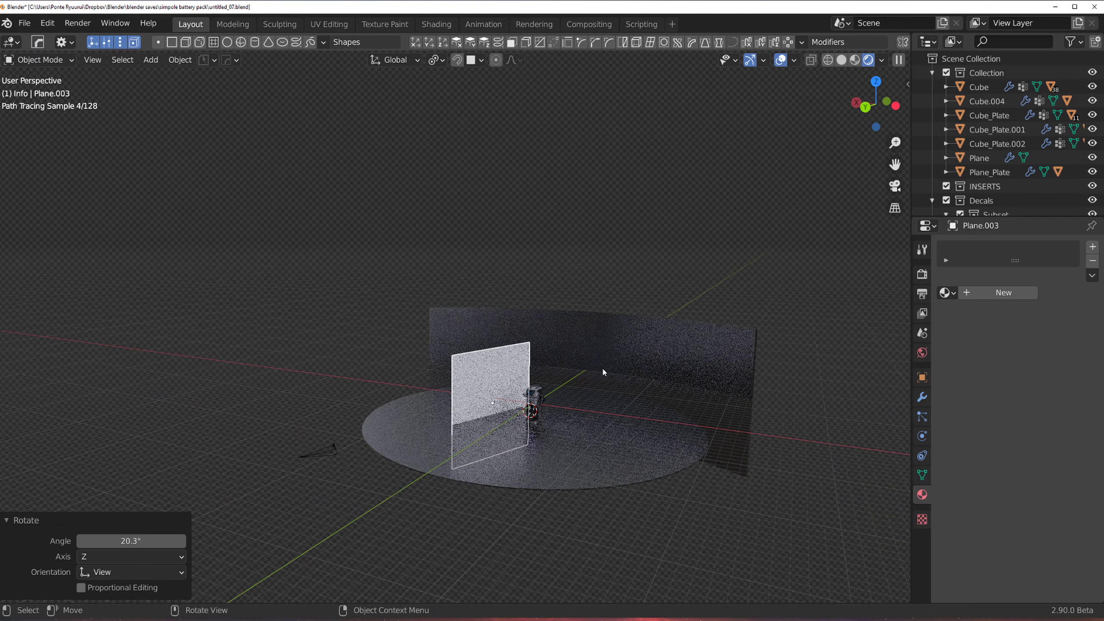
Step: Check the face orientation of the plane, floor and backdrop with the Face Orientation overlay
{"action": "right_click", "coordinate": [602, 366], "text": "alt"}
{"action": "left_click", "coordinate": [587, 376]}
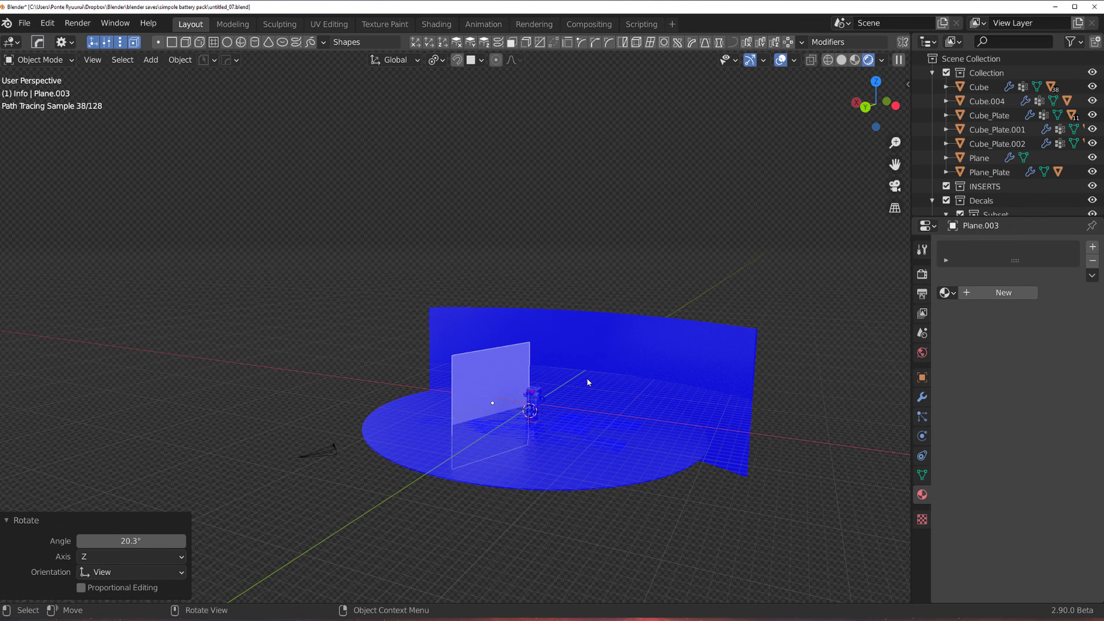
{"action": "middle_click_drag", "start_coordinate": [587, 376], "coordinate": [616, 301]}
{"action": "right_click", "coordinate": [597, 400], "text": "alt"}
{"action": "left_click", "coordinate": [597, 400]}
{"action": "scroll", "coordinate": [615, 301], "scroll_direction": "up", "scroll_amount": 3}
Step: Give the plane a new material and darken its base color to a light grey, judging it through the camera
{"action": "left_click", "coordinate": [1003, 292]}
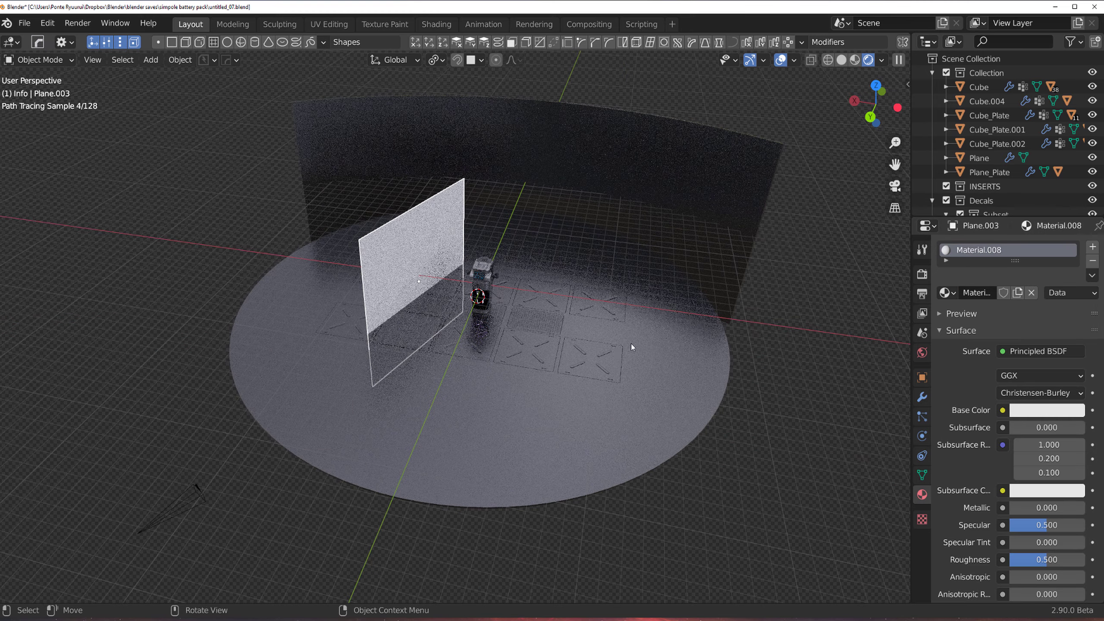
{"action": "key", "text": "KP_0"}
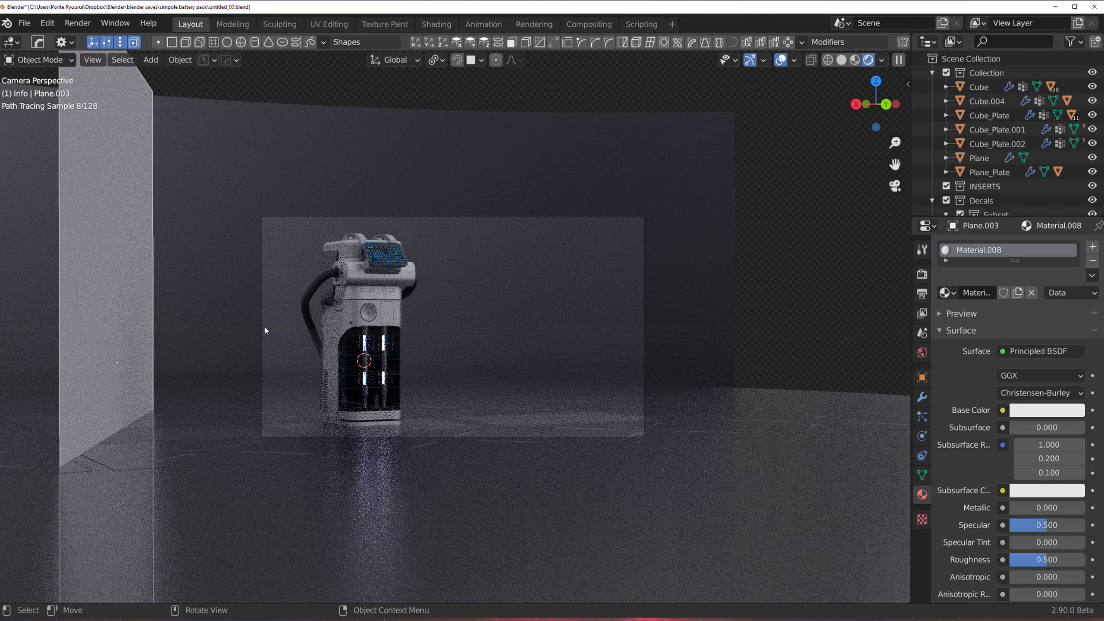
{"action": "scroll", "coordinate": [264, 324], "scroll_direction": "up", "scroll_amount": 2}
{"action": "left_click", "coordinate": [1046, 410]}
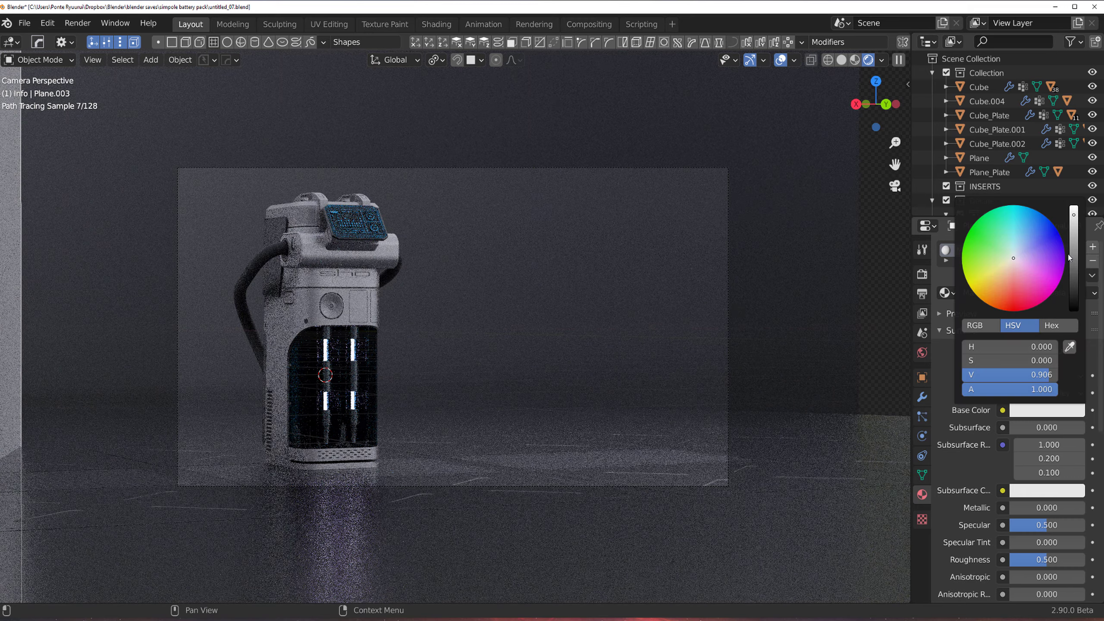
{"action": "left_click", "coordinate": [1075, 228]}
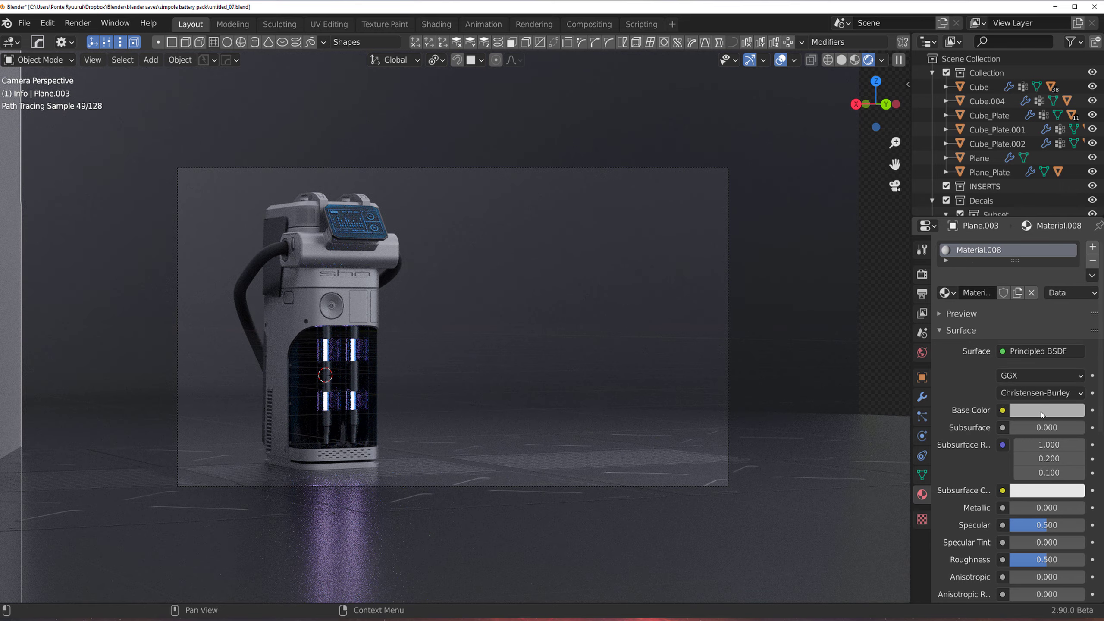
{"action": "left_click", "coordinate": [1041, 412]}
{"action": "left_click", "coordinate": [1070, 240]}
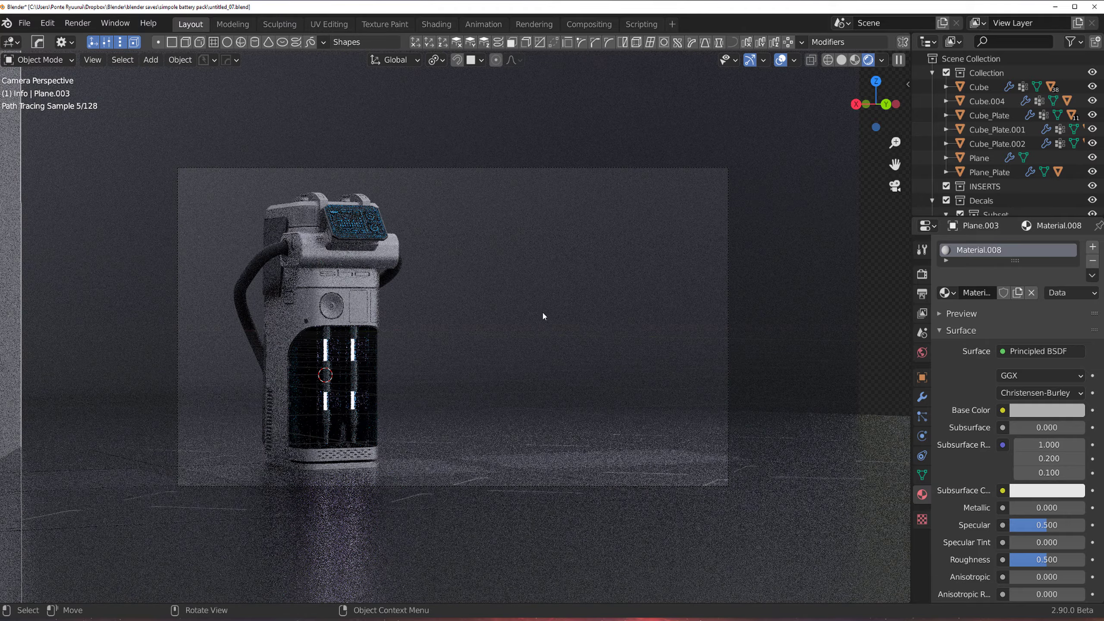
Step: Set the base color brightness of the curved backdrop's material to about 0.4
{"action": "left_click", "coordinate": [541, 310]}
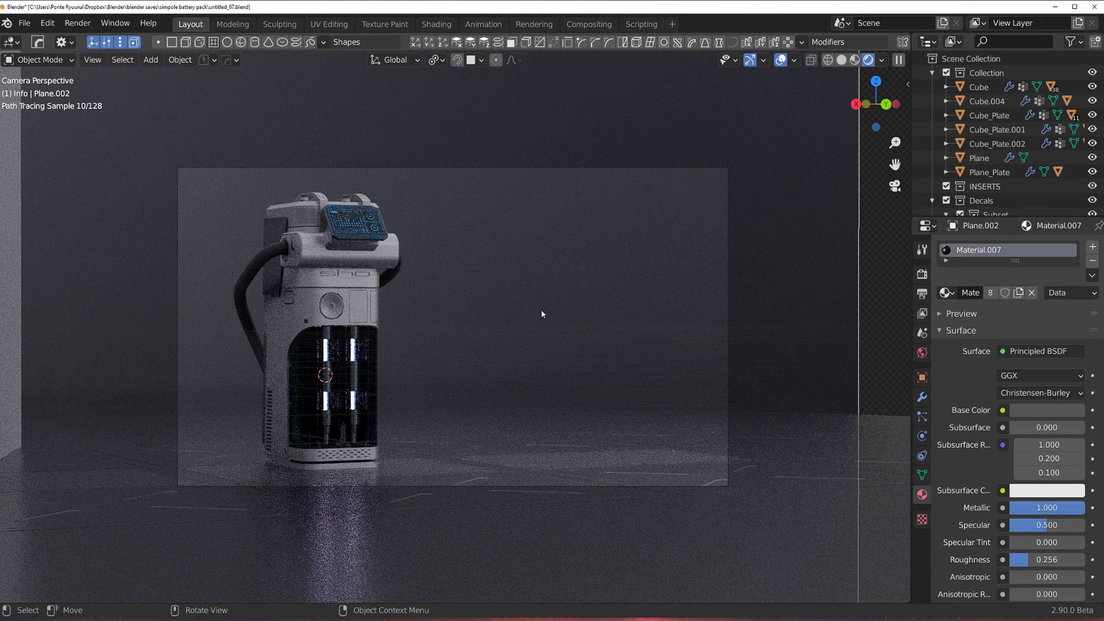
{"action": "left_click", "coordinate": [1021, 410]}
{"action": "left_click", "coordinate": [1074, 270]}
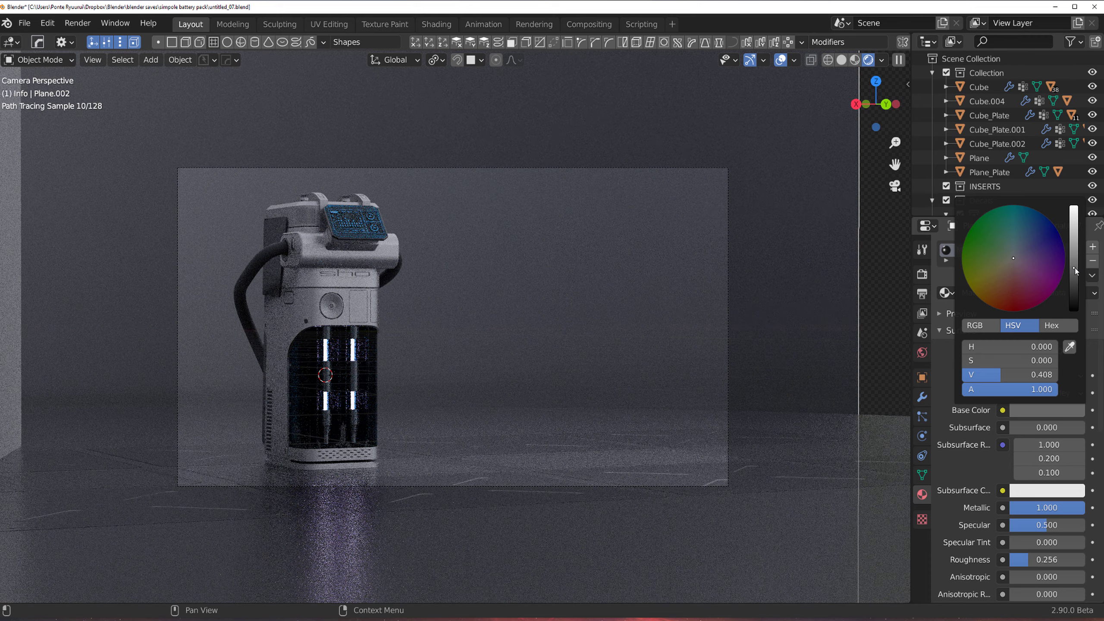
{"action": "left_click", "coordinate": [1075, 271]}
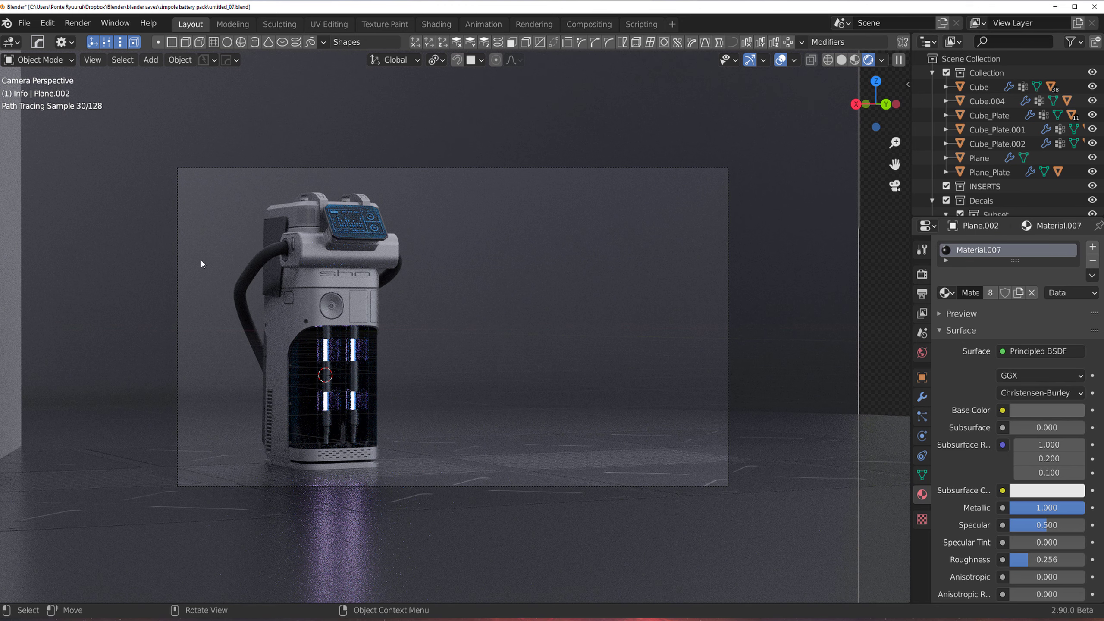
Step: Delete a block of vertical strip faces from the end of the curved backdrop on the upright plane's side
{"action": "middle_click_drag", "start_coordinate": [90, 269], "coordinate": [434, 274]}
{"action": "left_click", "coordinate": [435, 274]}
{"action": "key", "text": "Tab"}
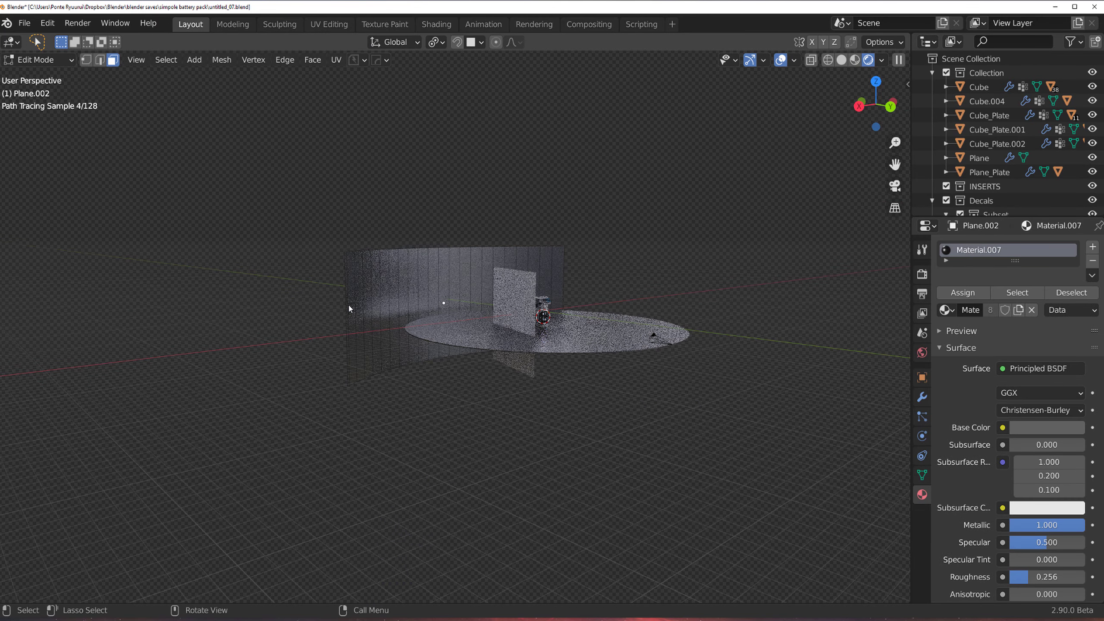
{"action": "left_click", "coordinate": [348, 301]}
{"action": "key", "text": "ctrl+KP_Add"}
{"action": "key", "text": "ctrl+KP_Add"}
{"action": "key", "text": "ctrl+KP_Add"}
{"action": "key", "text": "ctrl+KP_Add"}
{"action": "key", "text": "ctrl+KP_Add"}
{"action": "key", "text": "ctrl+KP_Add"}
{"action": "key", "text": "ctrl+KP_Add"}
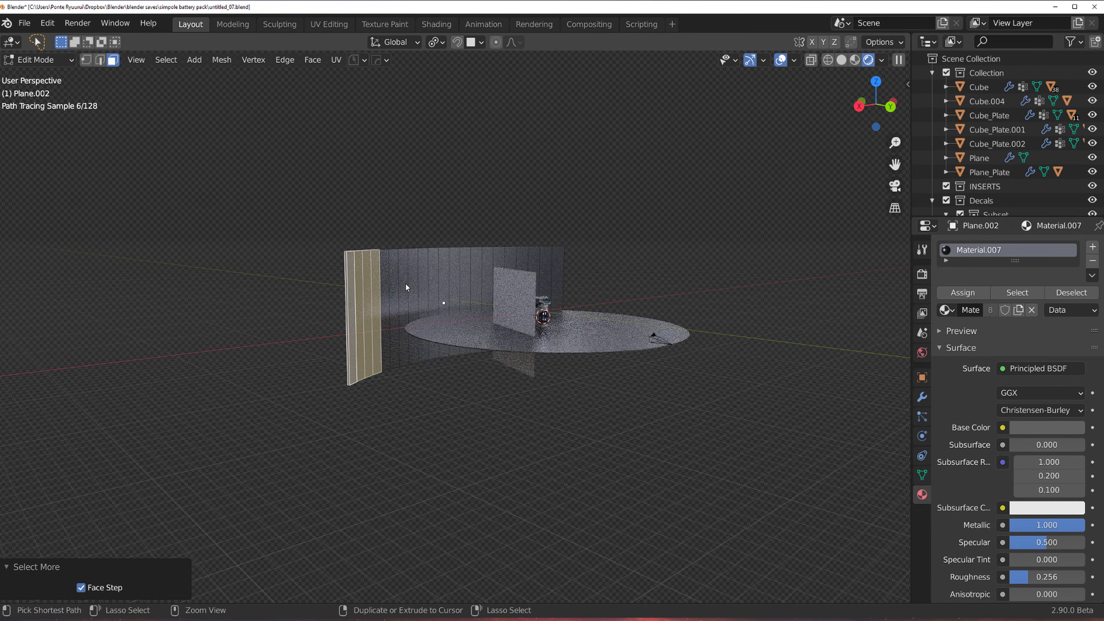
{"action": "key", "text": "x"}
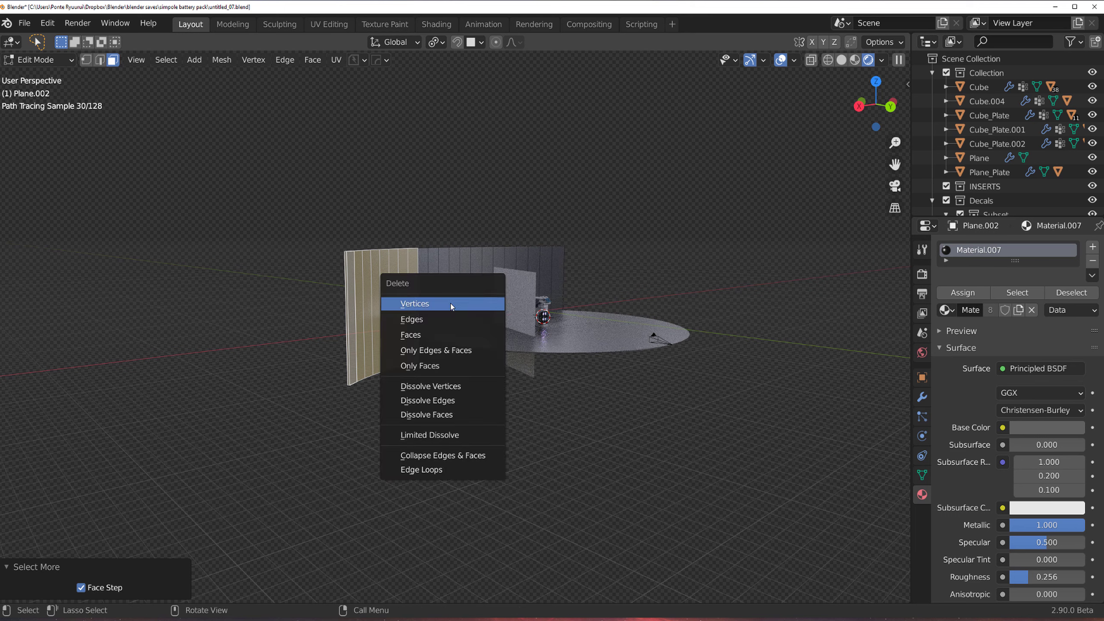
{"action": "left_click", "coordinate": [469, 339]}
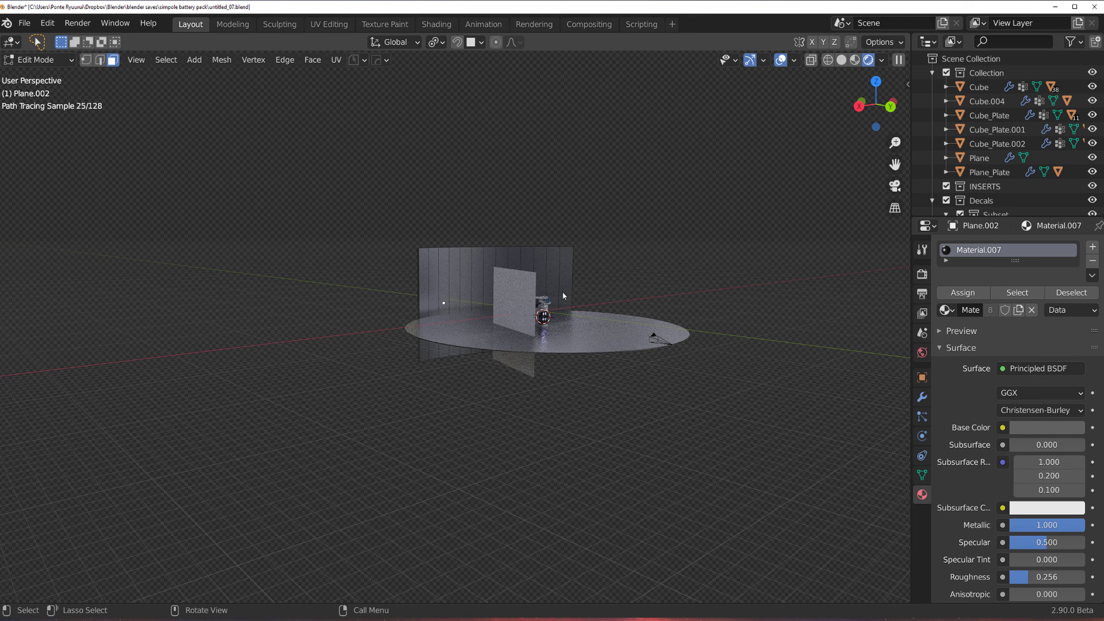
Step: Leave mesh editing and move the shortened backdrop sideways behind the battery pack so it fills the camera background
{"action": "key", "text": "Tab"}
{"action": "key", "text": "g"}
{"action": "left_click", "coordinate": [660, 335]}
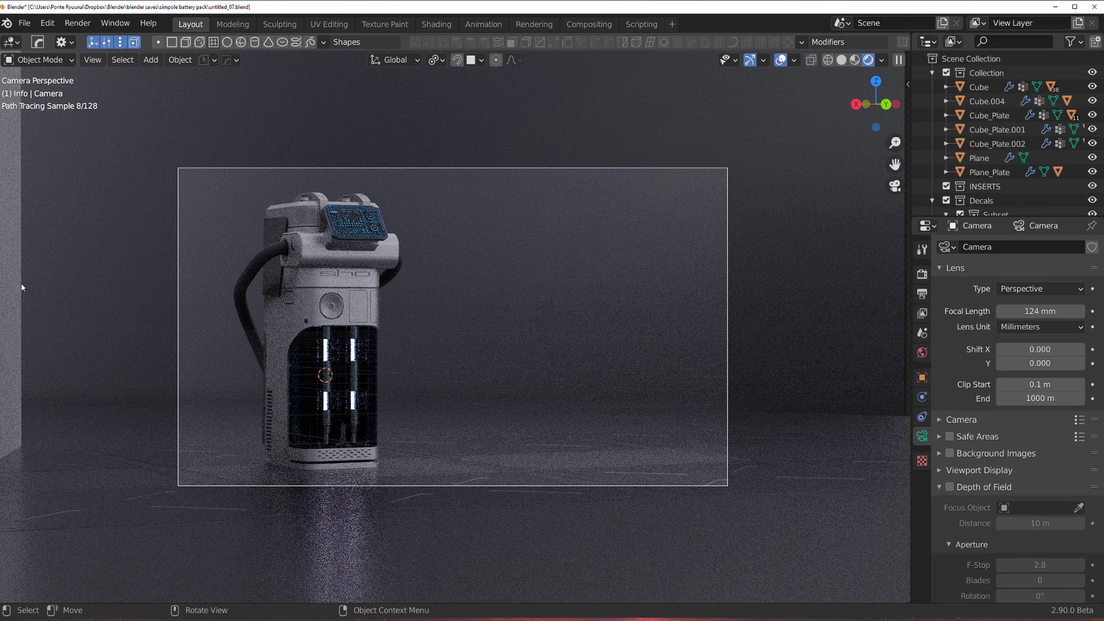
Step: Split off a lower area showing the world shader nodes and load abandoned_slipway_16k.hdr into the Environment Texture
{"action": "left_click", "coordinate": [37, 295]}
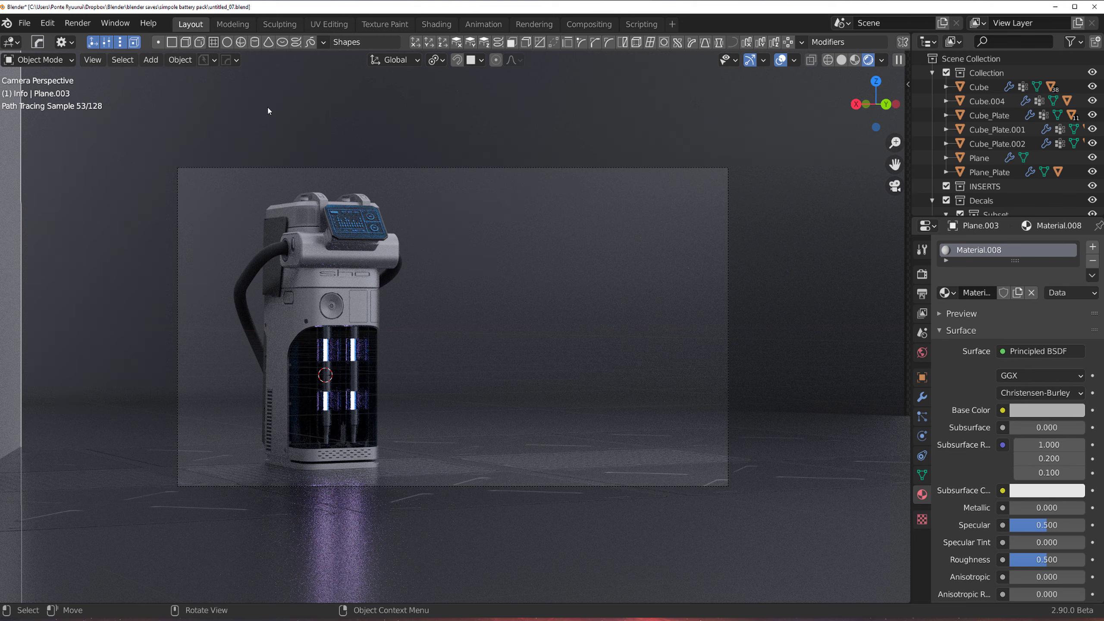
{"action": "left_click", "coordinate": [927, 276]}
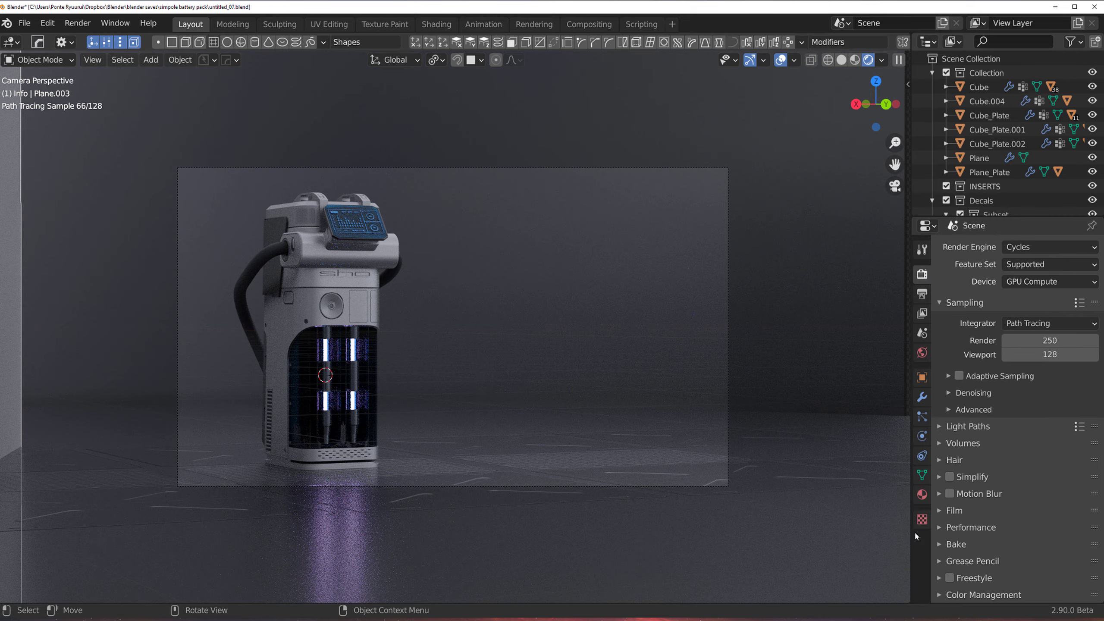
{"action": "left_click_drag", "start_coordinate": [904, 600], "coordinate": [883, 397]}
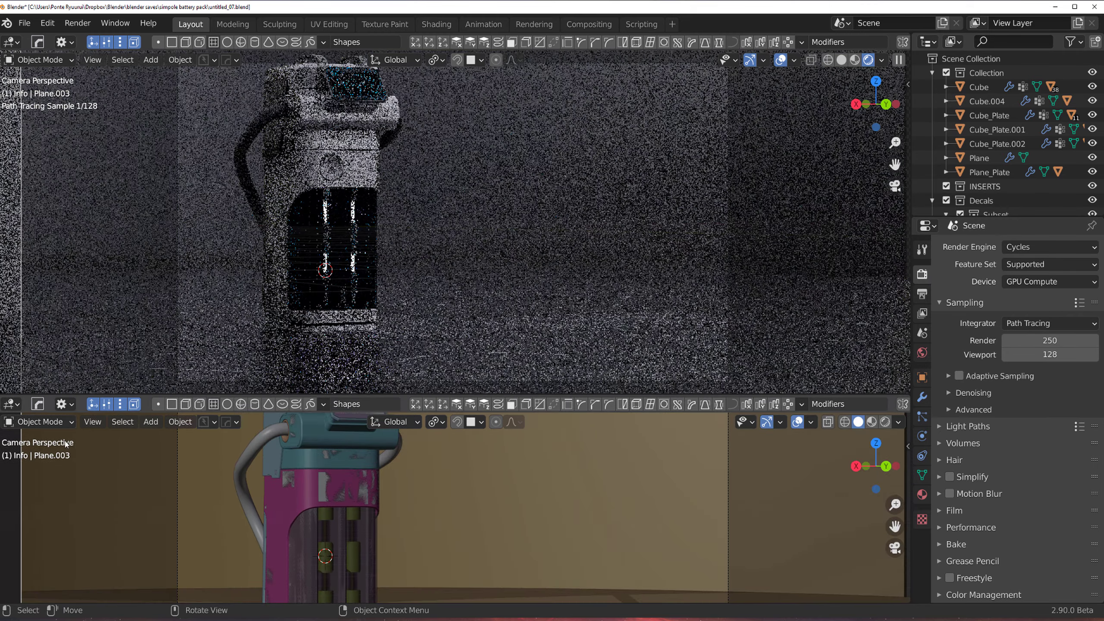
{"action": "left_click", "coordinate": [13, 408]}
{"action": "left_click", "coordinate": [44, 534]}
{"action": "left_click", "coordinate": [56, 404]}
{"action": "left_click", "coordinate": [50, 452]}
{"action": "left_click", "coordinate": [195, 494]}
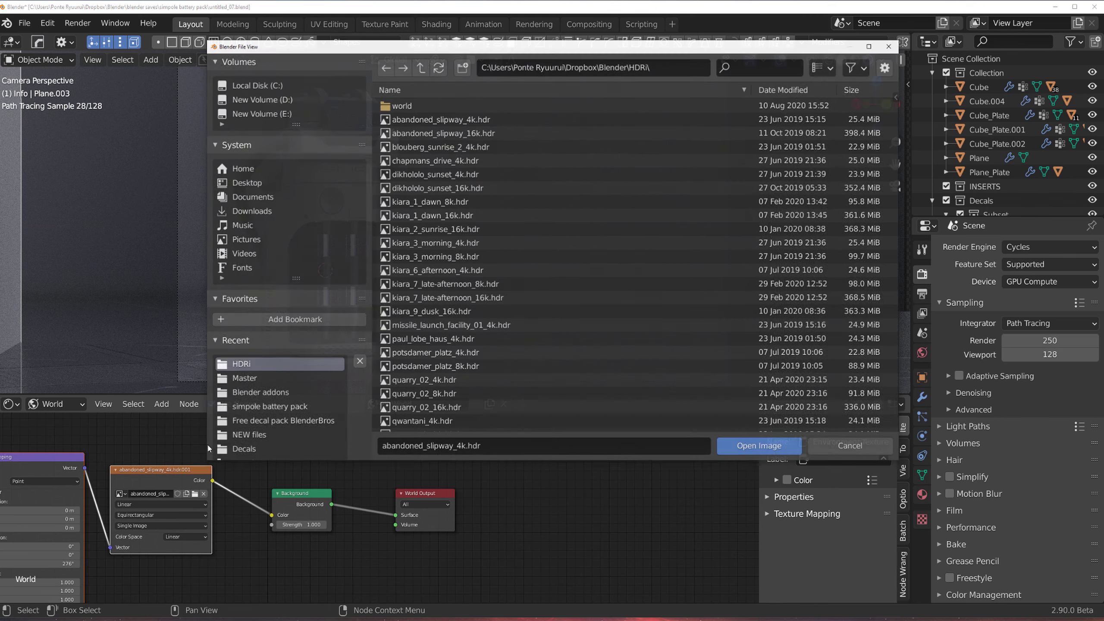
{"action": "double_click", "coordinate": [435, 133]}
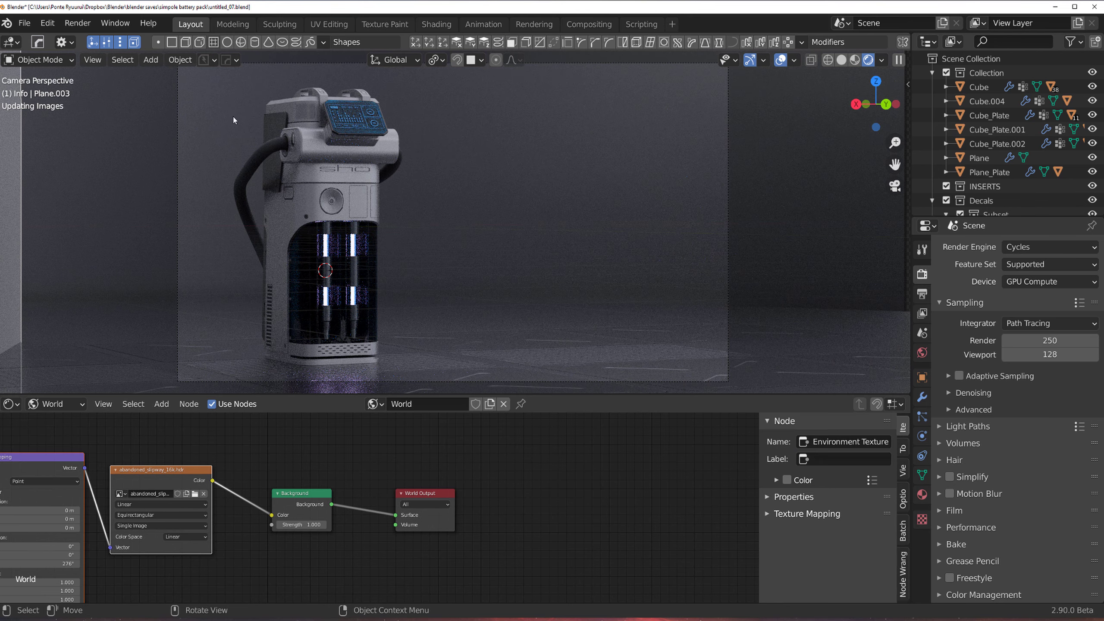
Step: Switch to the Compositing workspace with its node tree framed and save the file
{"action": "left_click", "coordinate": [77, 23]}
{"action": "left_click", "coordinate": [593, 25]}
{"action": "key", "text": "Home"}
{"action": "key", "text": "ctrl+s"}
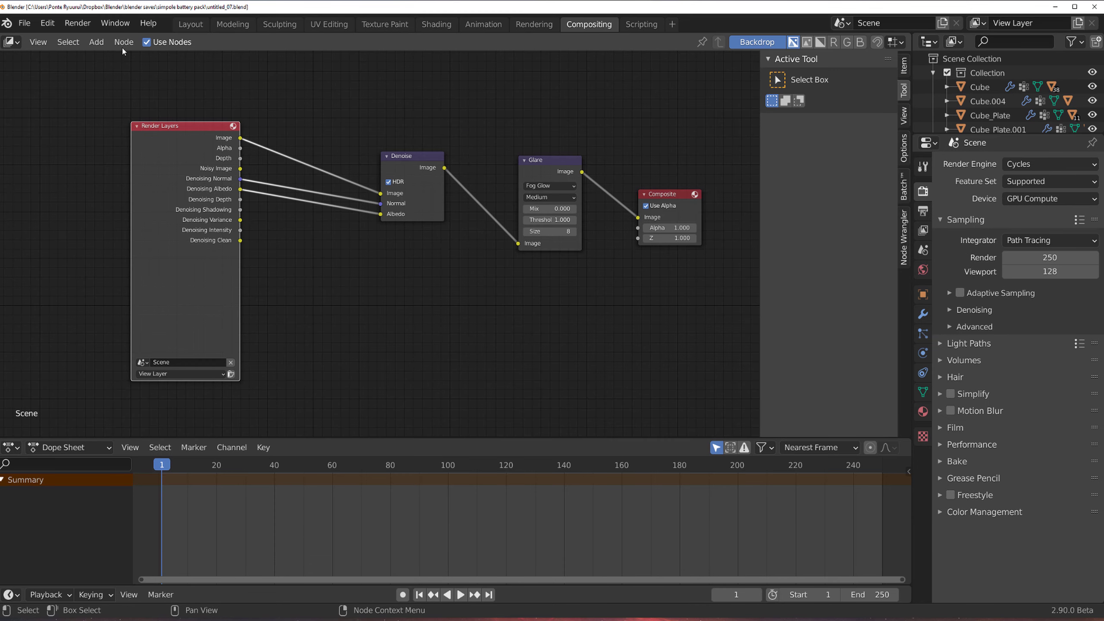
Step: Return to the Layout workspace and render the scene as a still image
{"action": "left_click", "coordinate": [191, 25]}
{"action": "left_click", "coordinate": [77, 22]}
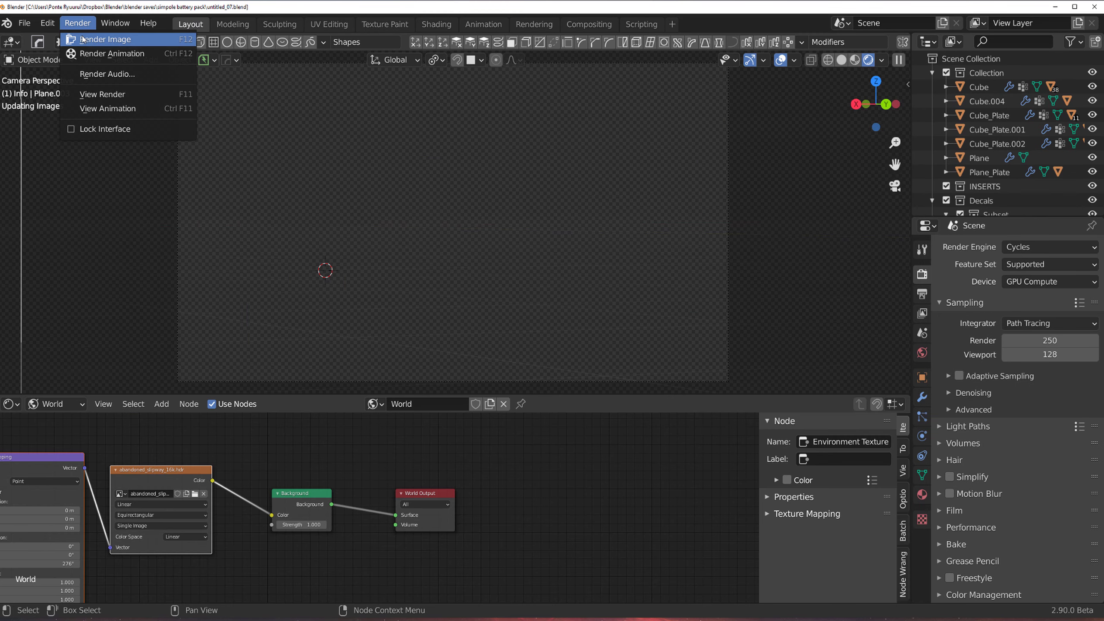
{"action": "left_click", "coordinate": [82, 39]}
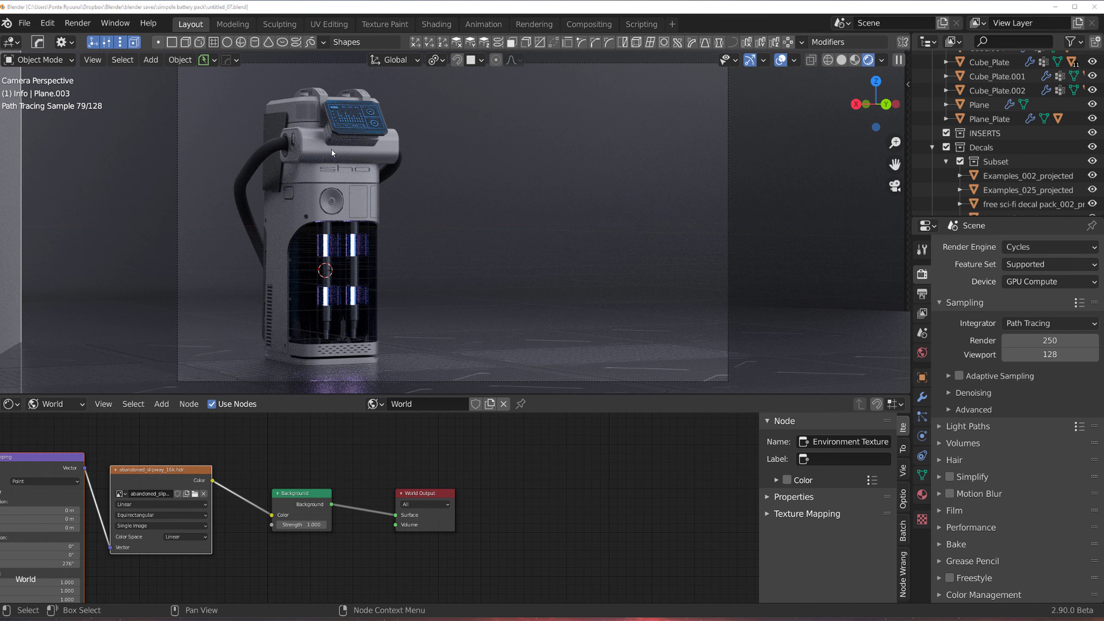
Step: Select the battery pack's upper housing and show it in orthographic back view with Material Preview shading
{"action": "left_click", "coordinate": [331, 149]}
{"action": "middle_click_drag", "start_coordinate": [331, 149], "coordinate": [299, 163]}
{"action": "left_click", "coordinate": [841, 59]}
{"action": "mouse_move", "coordinate": [567, 204]}
{"action": "middle_mouse_down"}
{"action": "mouse_move", "coordinate": [557, 181]}
{"action": "mouse_move", "coordinate": [396, 138]}
{"action": "middle_mouse_up"}
{"action": "scroll", "coordinate": [435, 161], "scroll_direction": "down", "scroll_amount": 5}
{"action": "key", "text": "grave"}
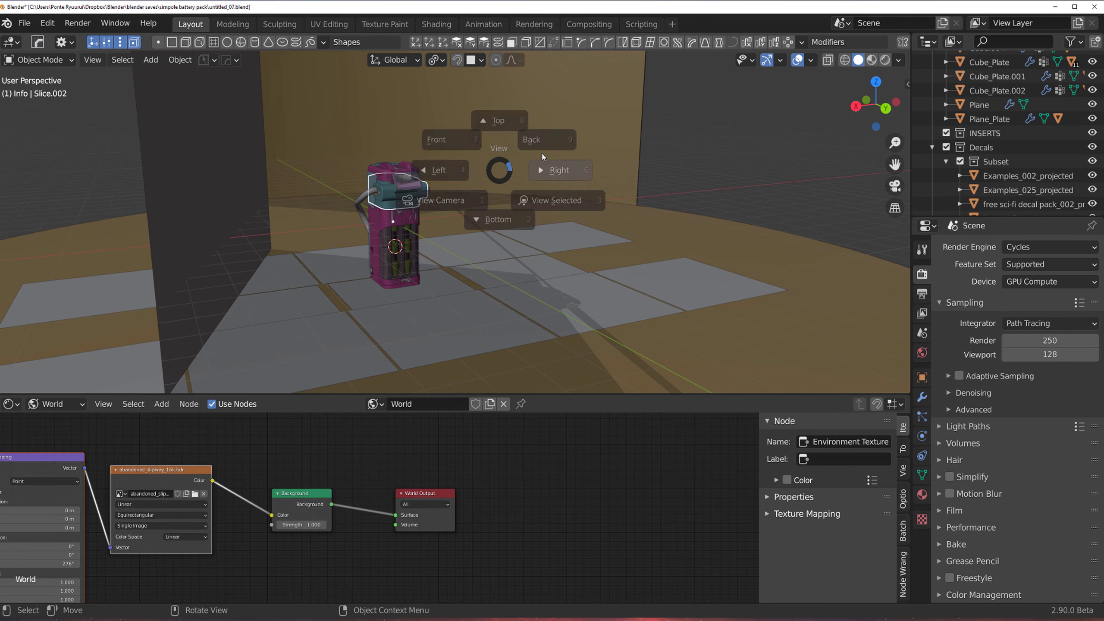
{"action": "left_click", "coordinate": [543, 156]}
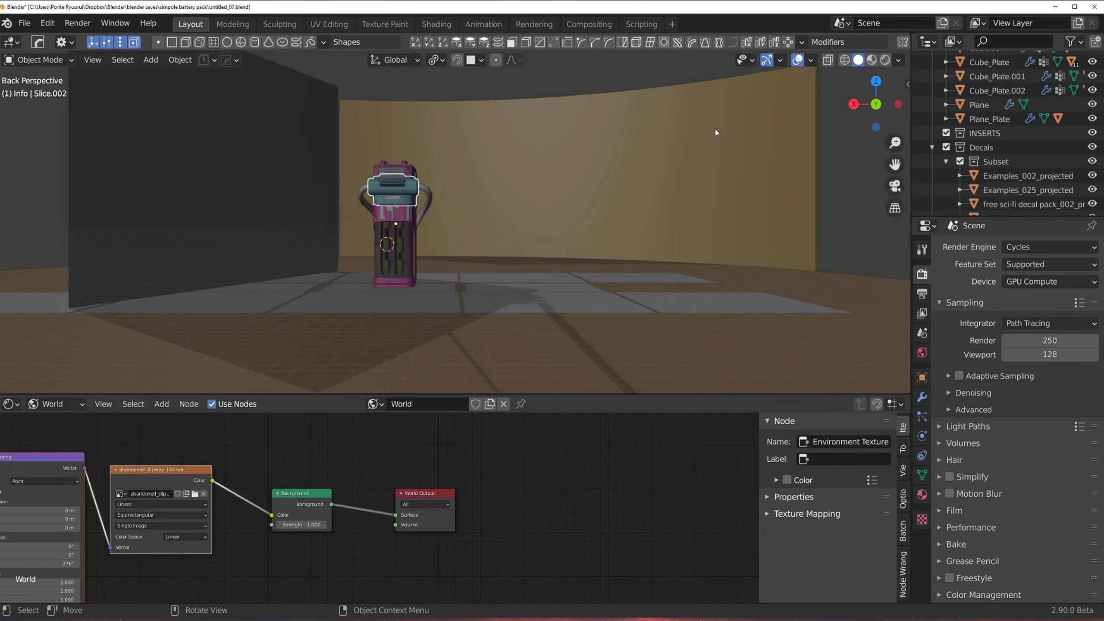
{"action": "left_click", "coordinate": [894, 208]}
{"action": "left_click", "coordinate": [871, 60]}
{"action": "scroll", "coordinate": [382, 191], "scroll_direction": "up", "scroll_amount": 8}
{"action": "key", "text": "alt+w"}
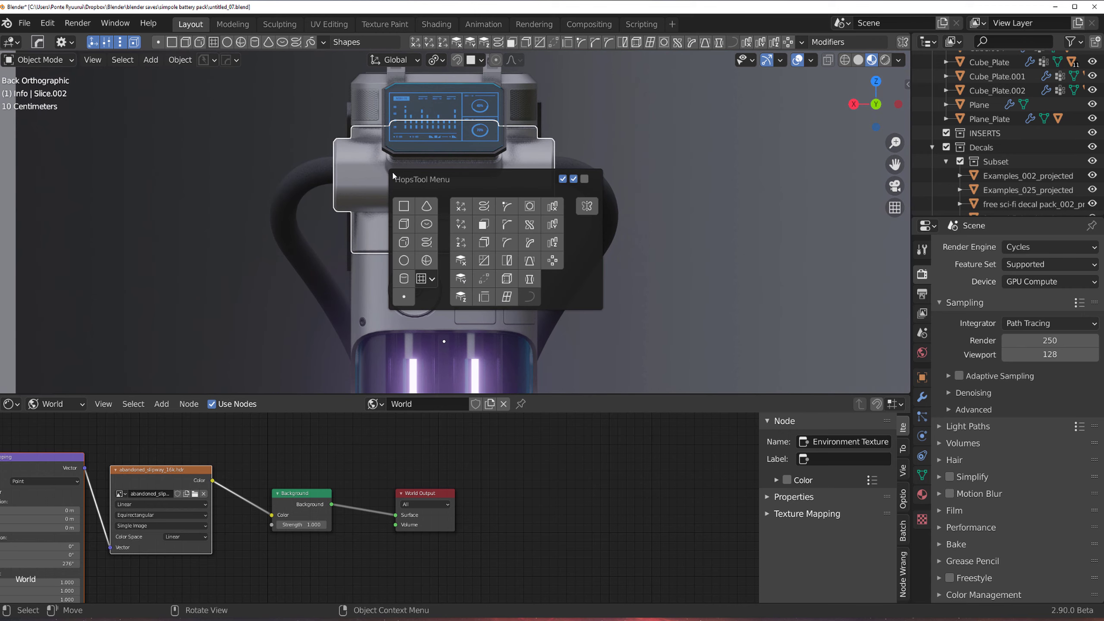
{"action": "key", "text": "alt+w"}
{"action": "key", "text": "Escape"}
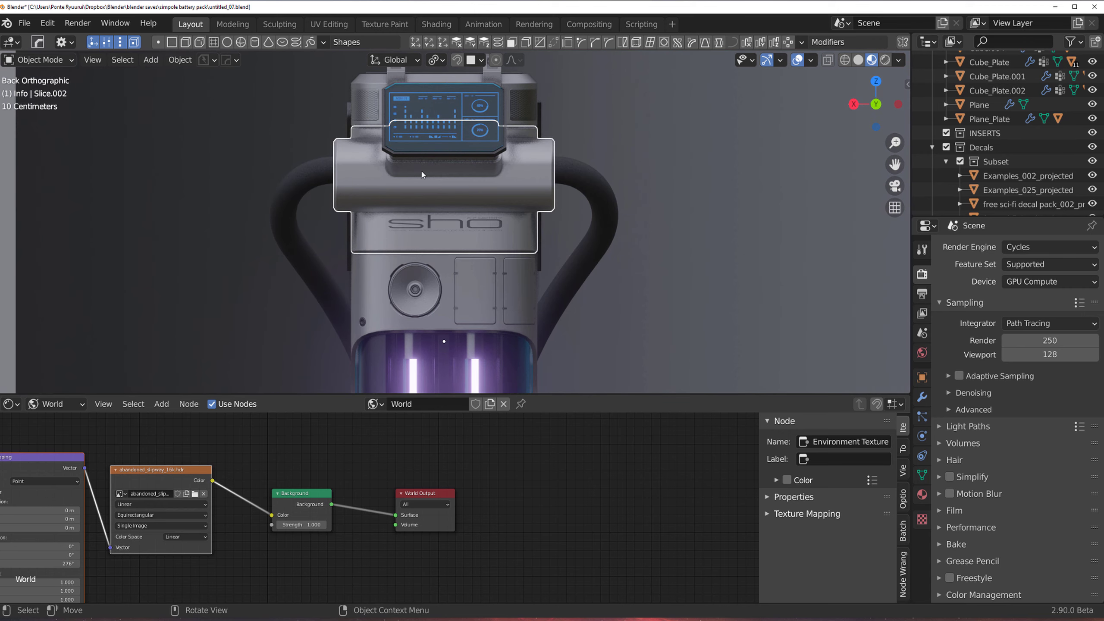
Step: Insert the round slotted Panels v.3_035 decal from the DECALmachine library
{"action": "key", "text": "w"}
{"action": "key", "text": "d"}
{"action": "left_click", "coordinate": [645, 339]}
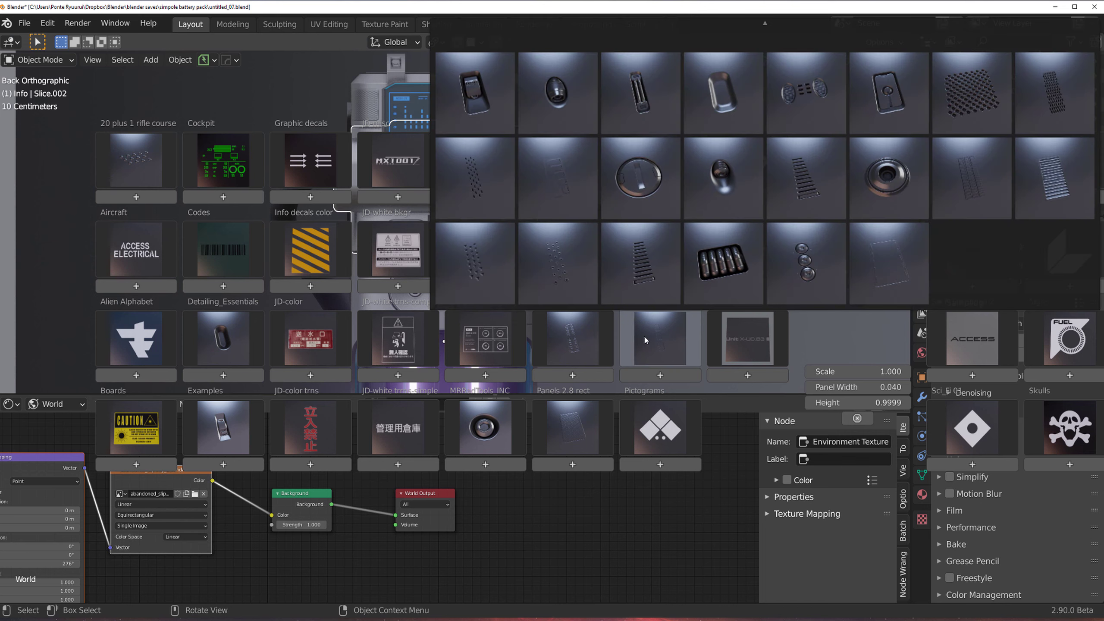
{"action": "left_click", "coordinate": [644, 169]}
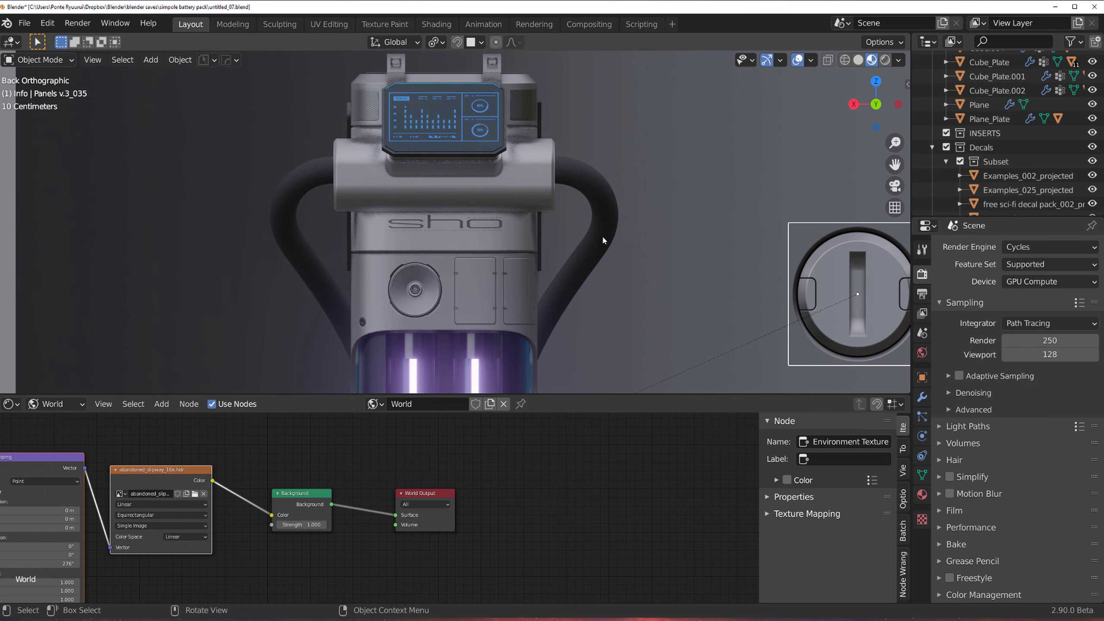
Step: Scale the round slotted decal to about 0.205 and place it near the screen-side end of the cylindrical housing, below the display
{"action": "key", "text": "g"}
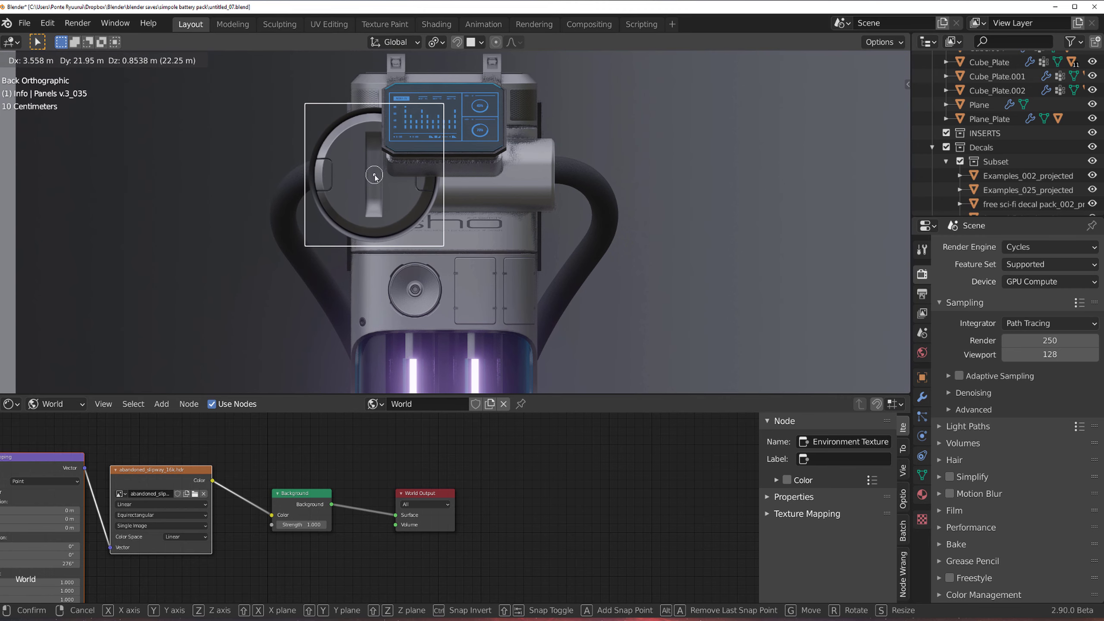
{"action": "left_click", "coordinate": [521, 183]}
{"action": "key", "text": "s"}
{"action": "left_click", "coordinate": [409, 172]}
{"action": "scroll", "coordinate": [409, 173], "scroll_direction": "up", "scroll_amount": 3}
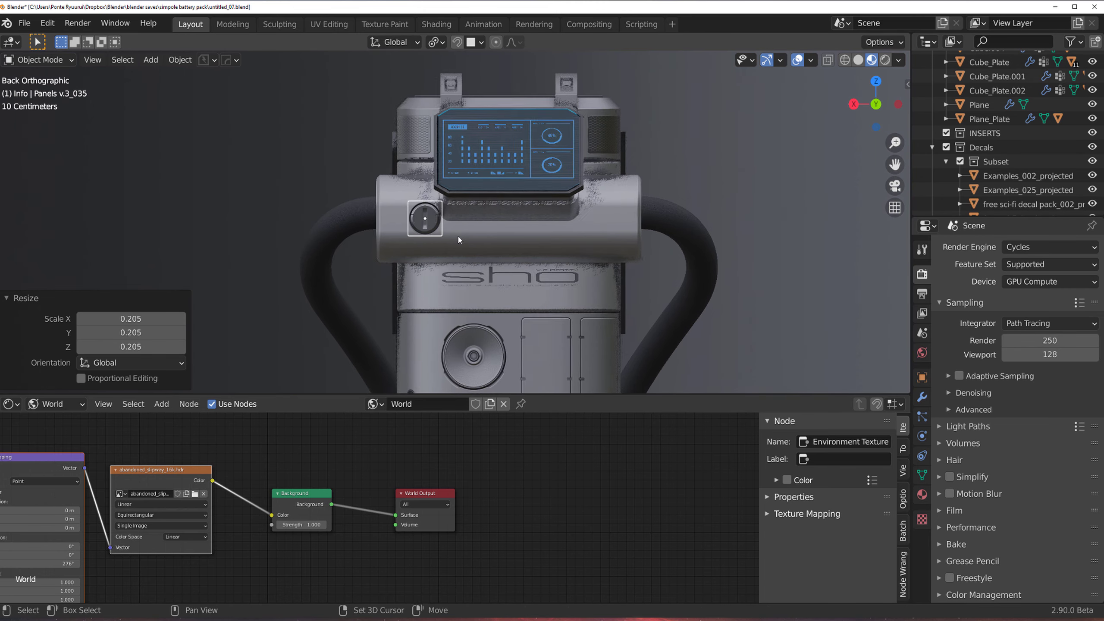
{"action": "key", "text": "g"}
{"action": "left_click", "coordinate": [399, 220]}
Step: Project the round decal onto the upper housing and mirror it to the housing's opposite end
{"action": "key", "text": "d"}
{"action": "left_click", "coordinate": [421, 136]}
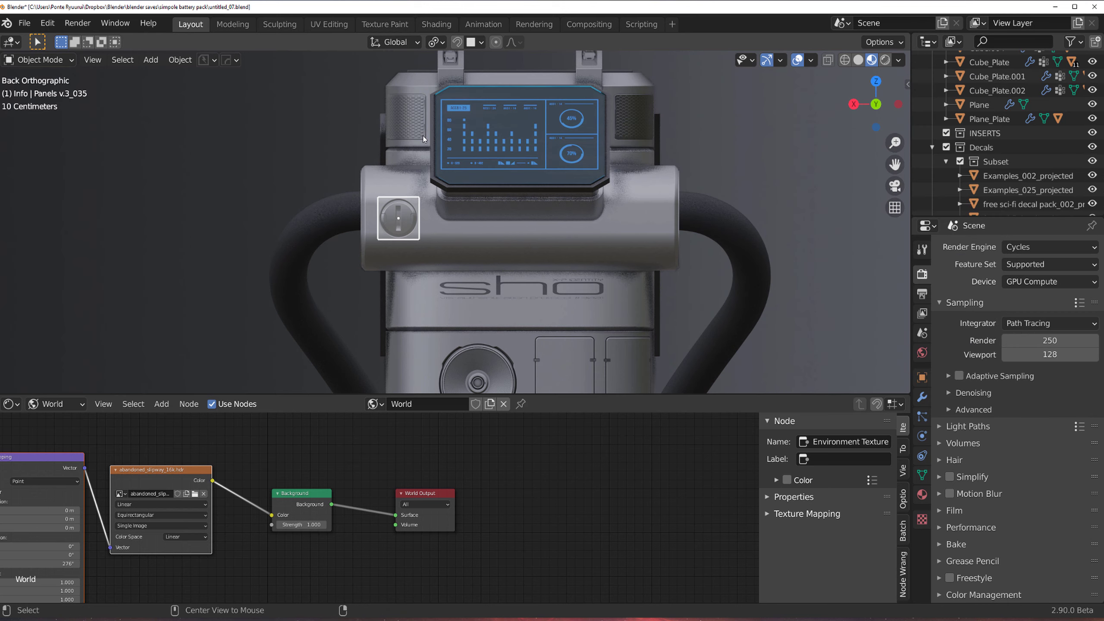
{"action": "left_click", "coordinate": [501, 236]}
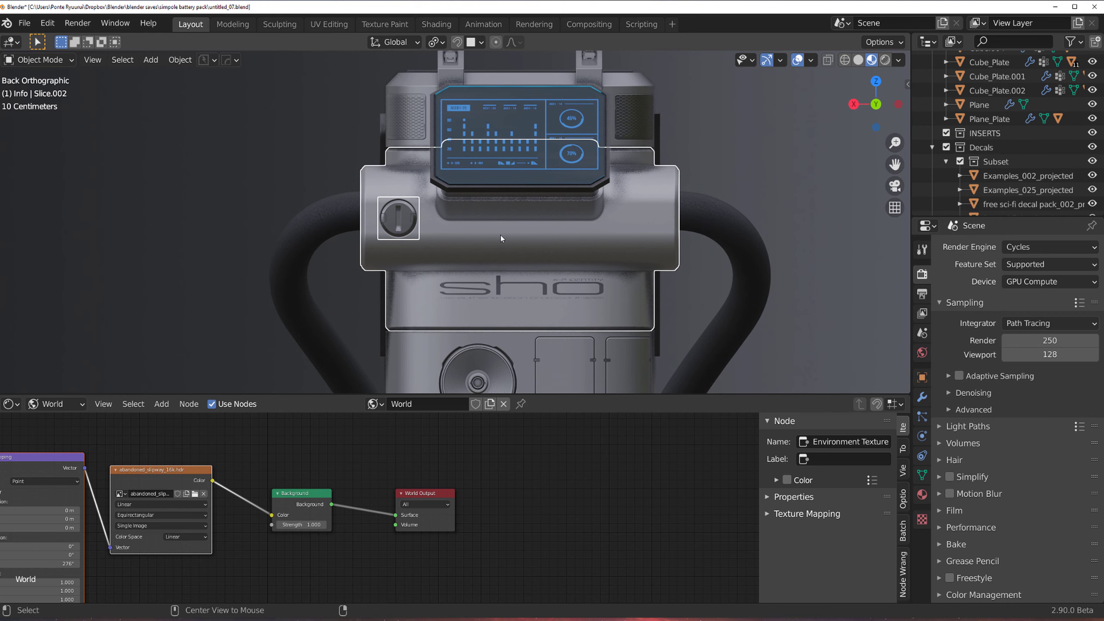
{"action": "key", "text": "alt+x"}
{"action": "scroll", "coordinate": [375, 278], "scroll_direction": "down", "scroll_amount": 4}
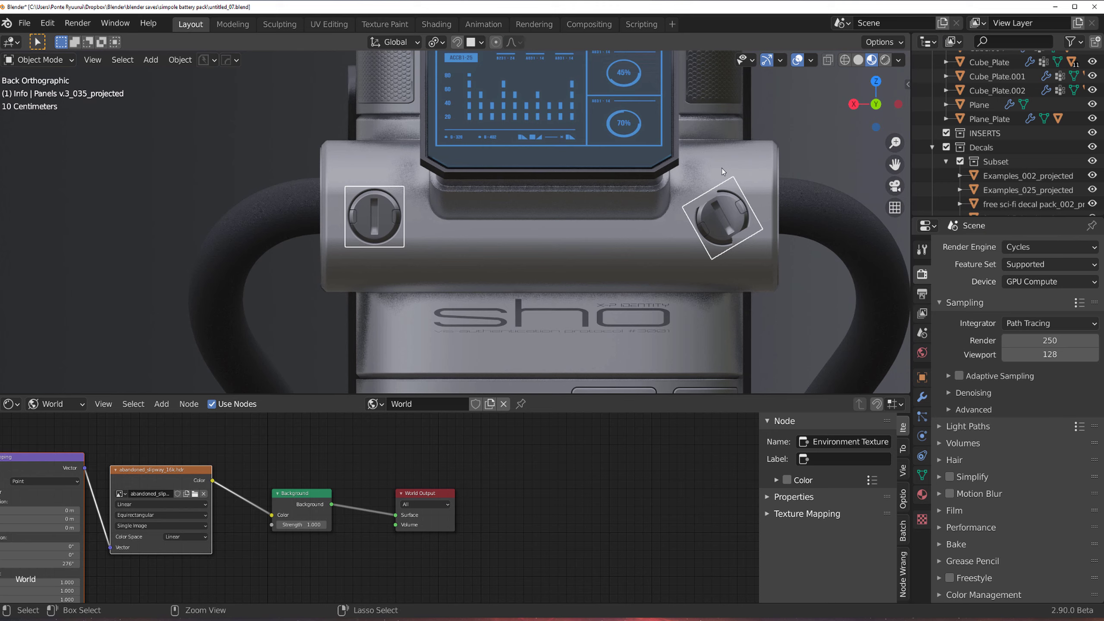
Step: Undo the rotation of the mirrored decal on the upper housing
{"action": "key", "text": "ctrl+z"}
{"action": "key", "text": "ctrl+z"}
{"action": "key", "text": "Tab"}
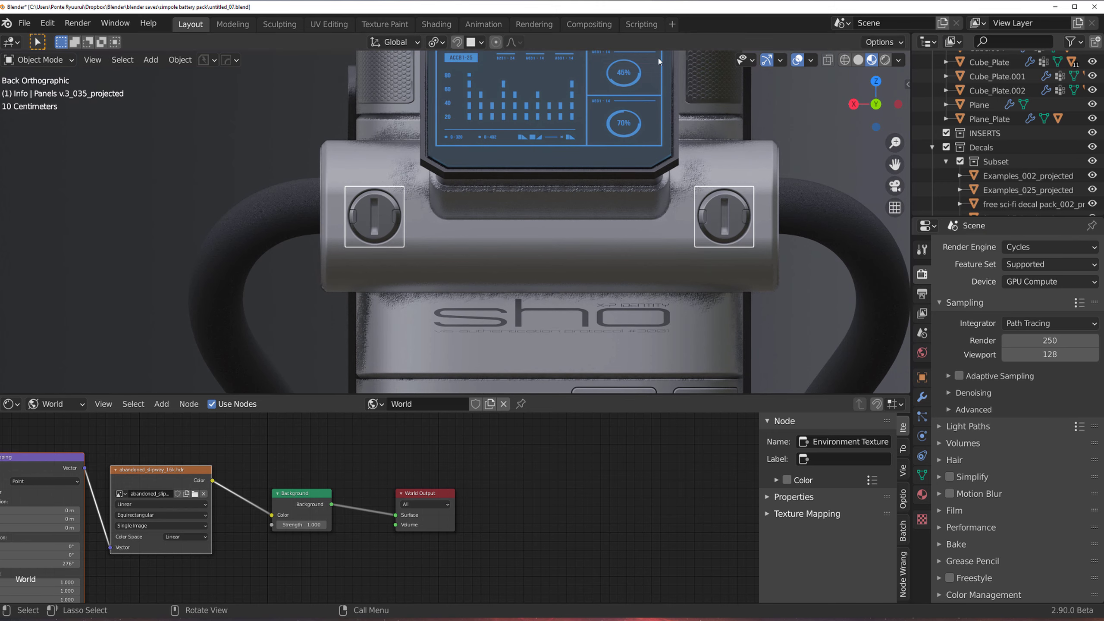
{"action": "scroll", "coordinate": [400, 242], "scroll_direction": "down", "scroll_amount": 2}
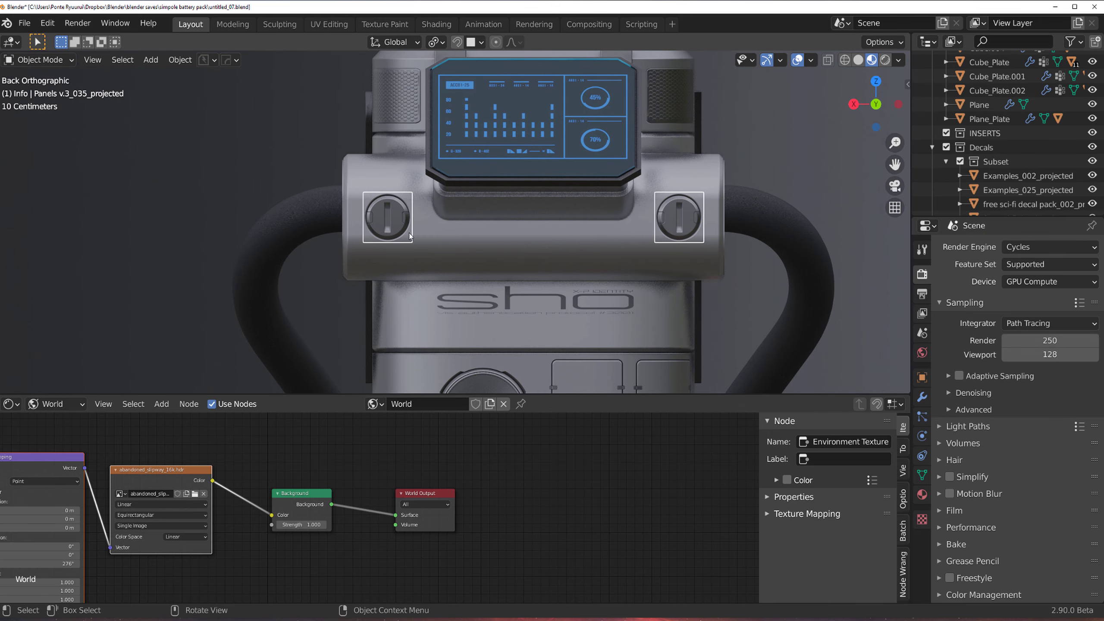
Step: Run Match Materials on both round decals, choosing a light grey subset material like the surrounding housing
{"action": "key", "text": "alt+w"}
{"action": "left_click", "coordinate": [465, 115]}
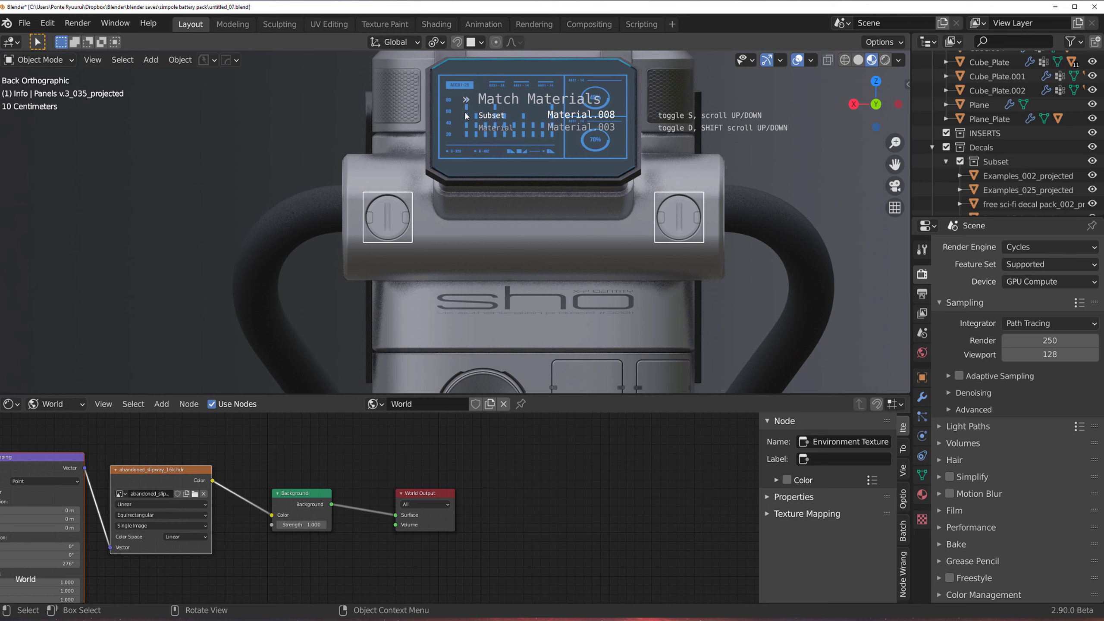
{"action": "scroll", "coordinate": [466, 115], "scroll_direction": "down", "scroll_amount": 1}
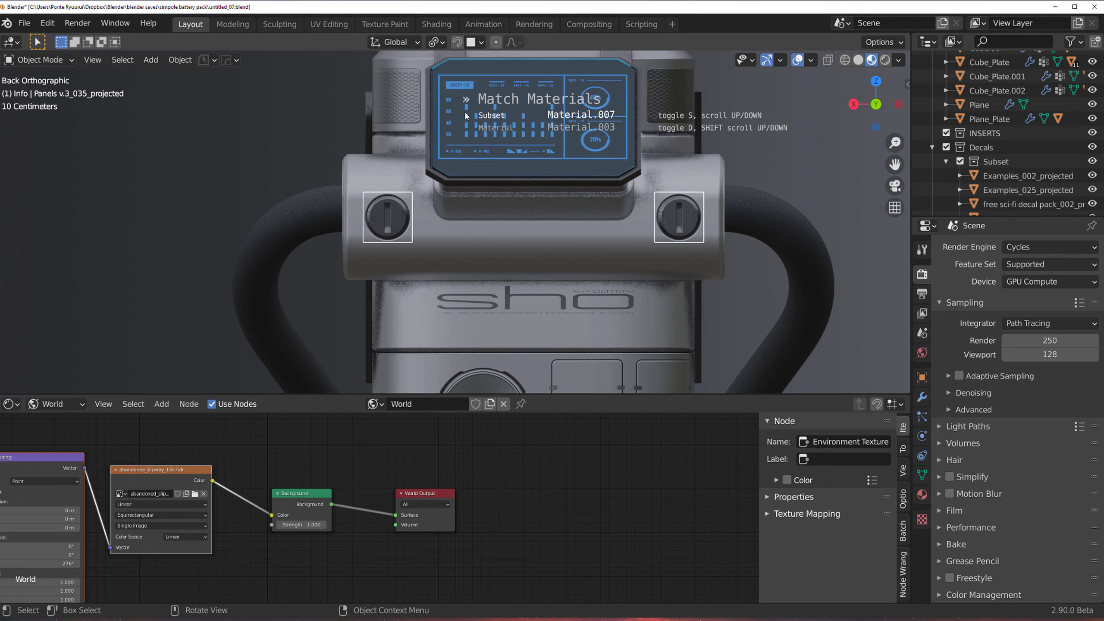
{"action": "scroll", "coordinate": [467, 116], "scroll_direction": "down", "scroll_amount": 4}
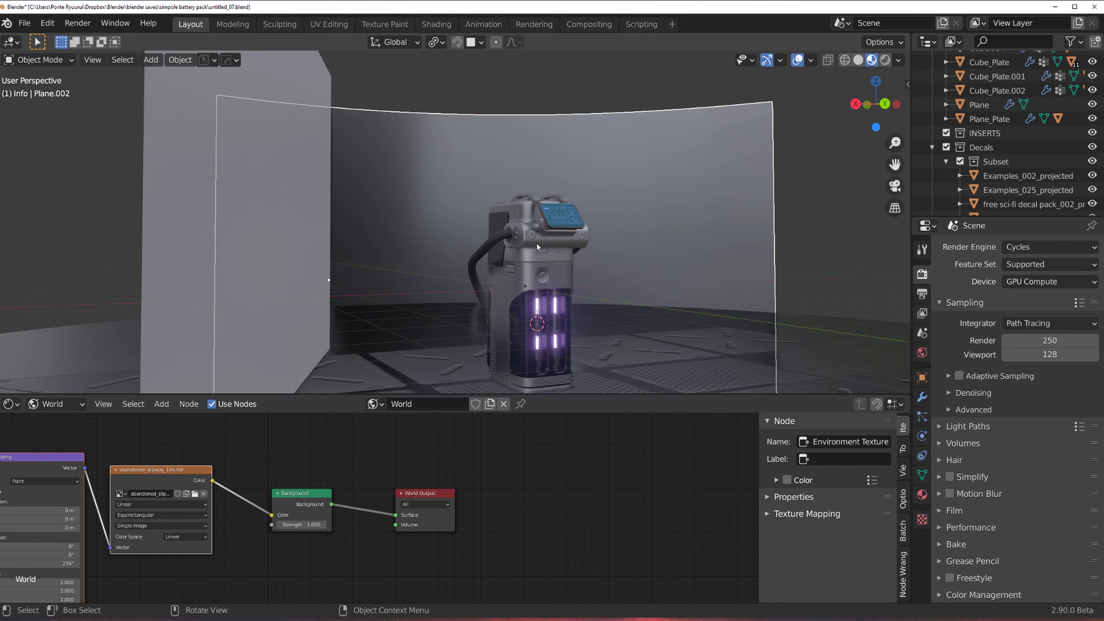
Step: Examine the decorated housing up close, the whole backdrop setup, and the composition through the camera
{"action": "scroll", "coordinate": [530, 260], "scroll_direction": "down", "scroll_amount": 2}
{"action": "scroll", "coordinate": [516, 263], "scroll_direction": "up", "scroll_amount": 2}
{"action": "scroll", "coordinate": [516, 263], "scroll_direction": "up", "scroll_amount": 8}
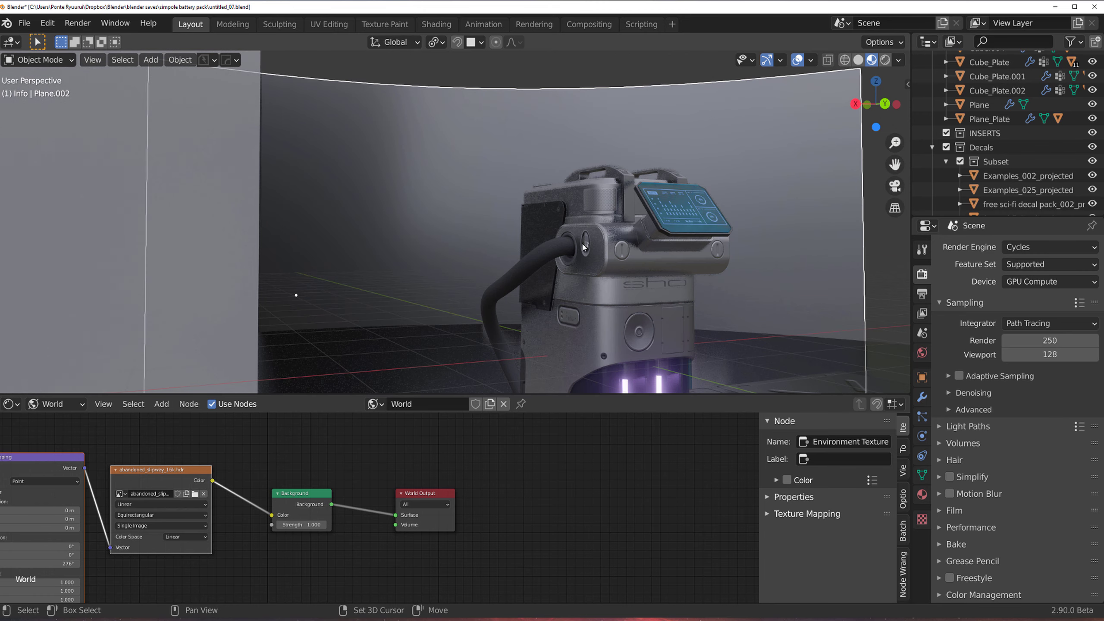
{"action": "scroll", "coordinate": [439, 198], "scroll_direction": "down", "scroll_amount": 3}
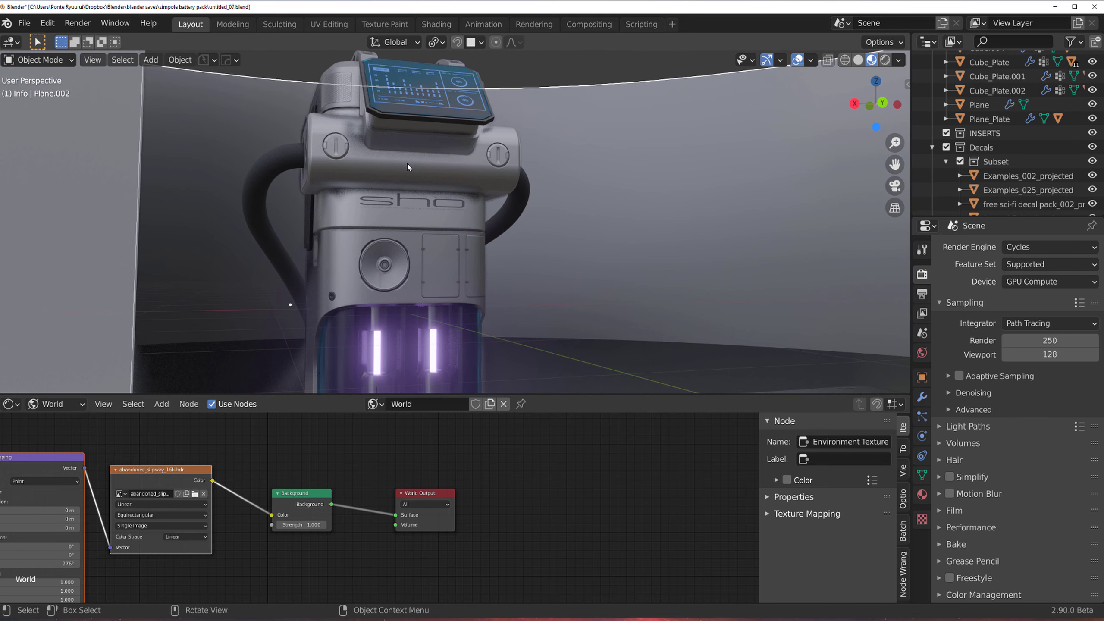
{"action": "scroll", "coordinate": [407, 164], "scroll_direction": "down", "scroll_amount": 10}
{"action": "middle_click_drag", "start_coordinate": [492, 198], "coordinate": [485, 338]}
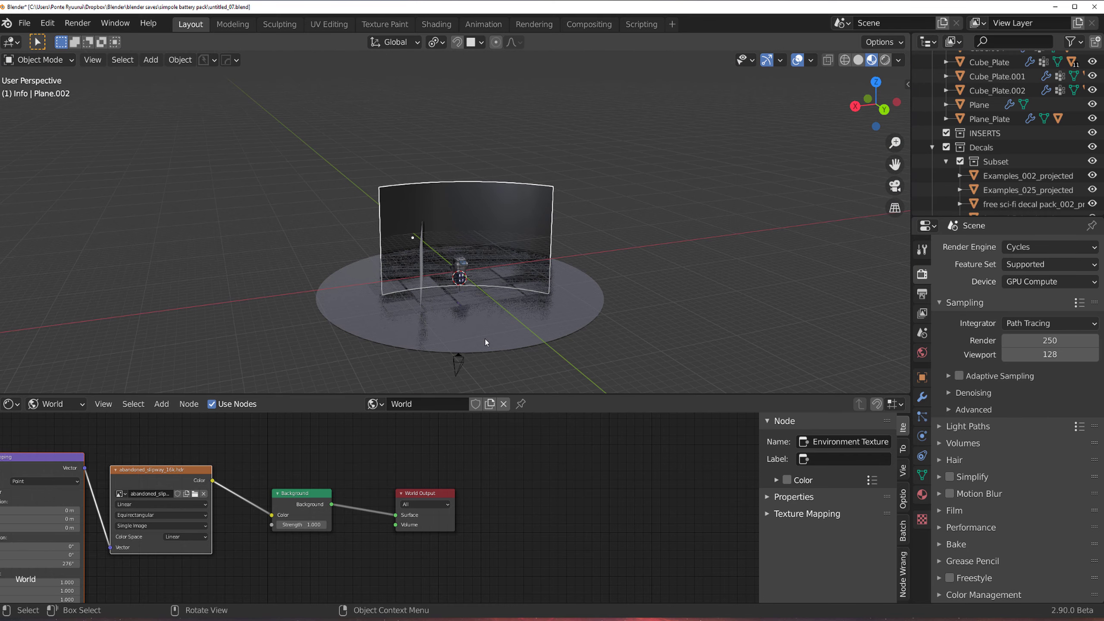
{"action": "left_click", "coordinate": [457, 357]}
{"action": "key", "text": "KP_0"}
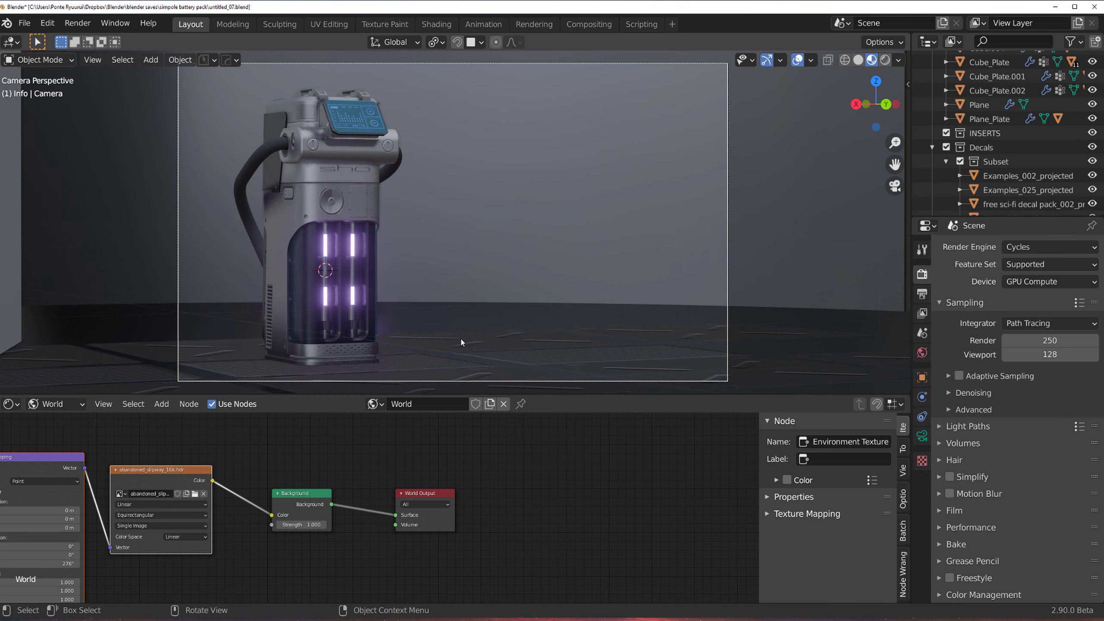
{"action": "scroll", "coordinate": [493, 266], "scroll_direction": "down", "scroll_amount": 3}
{"action": "middle_click_drag", "start_coordinate": [487, 240], "coordinate": [502, 248], "text": "shift"}
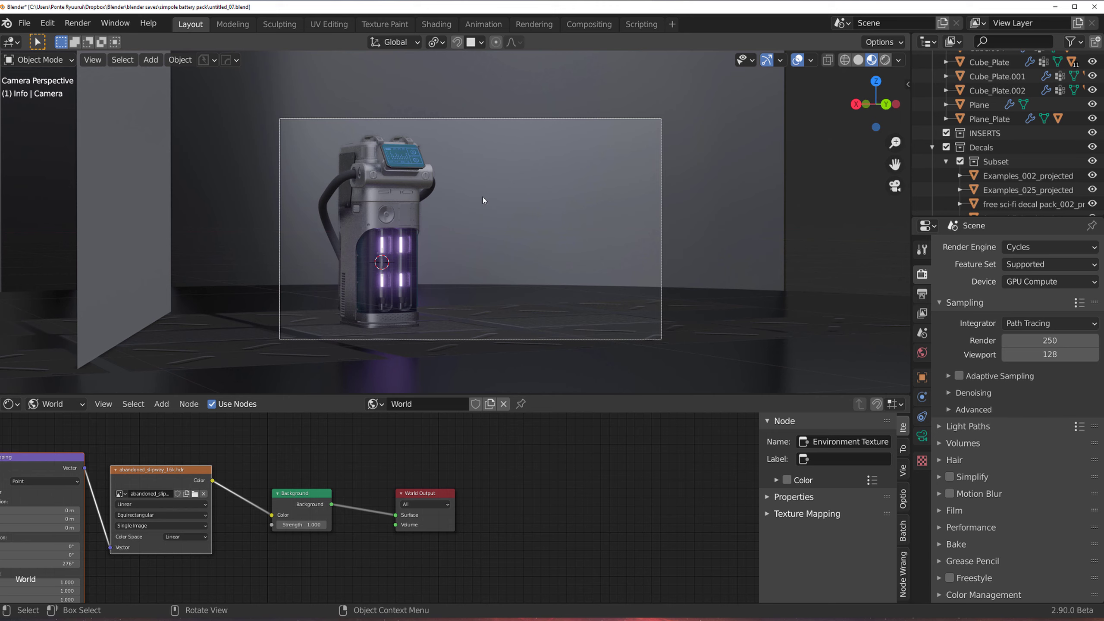
Step: Insert the large circular Panels v.3_024 decal and place it in front of the isolated curved backdrop, above its middle
{"action": "key", "text": "d"}
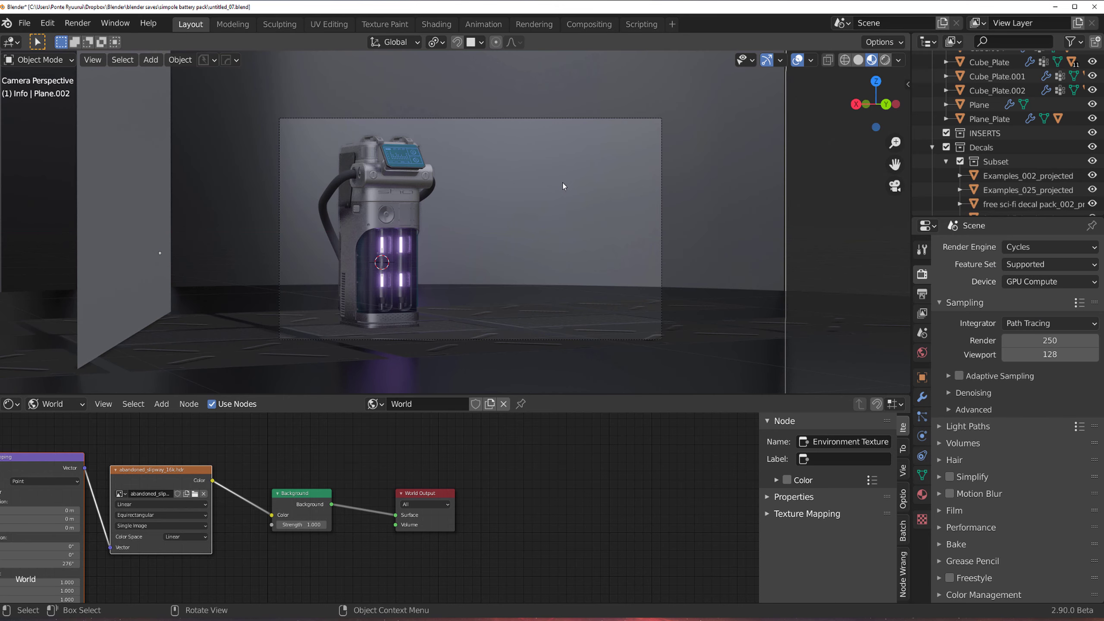
{"action": "key", "text": "d"}
{"action": "left_click", "coordinate": [352, 164]}
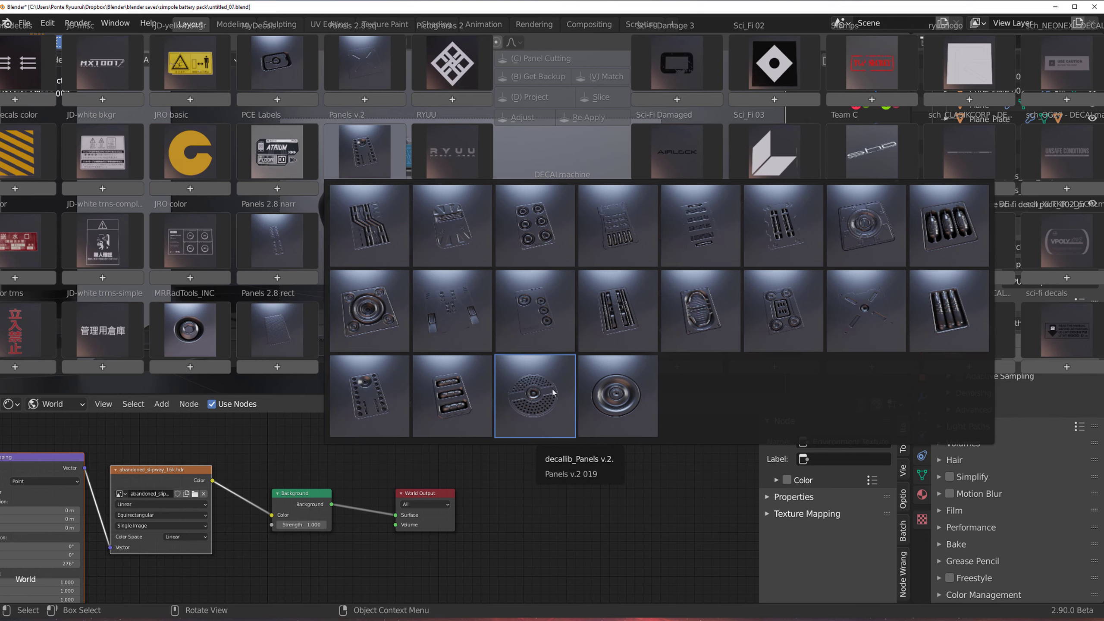
{"action": "left_click", "coordinate": [364, 277]}
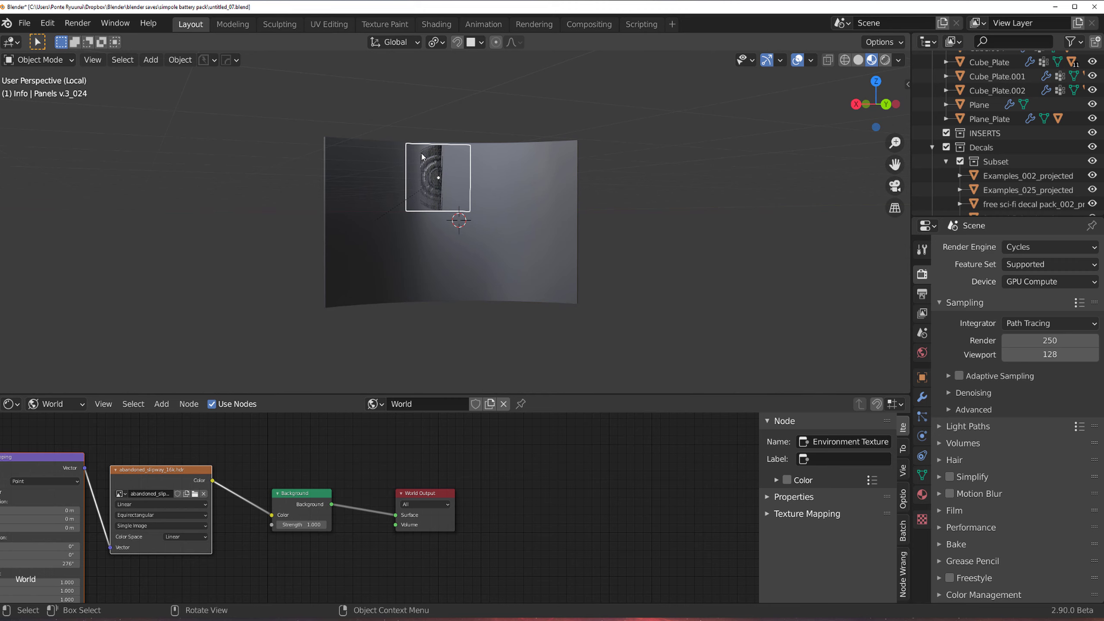
{"action": "left_click", "coordinate": [459, 195]}
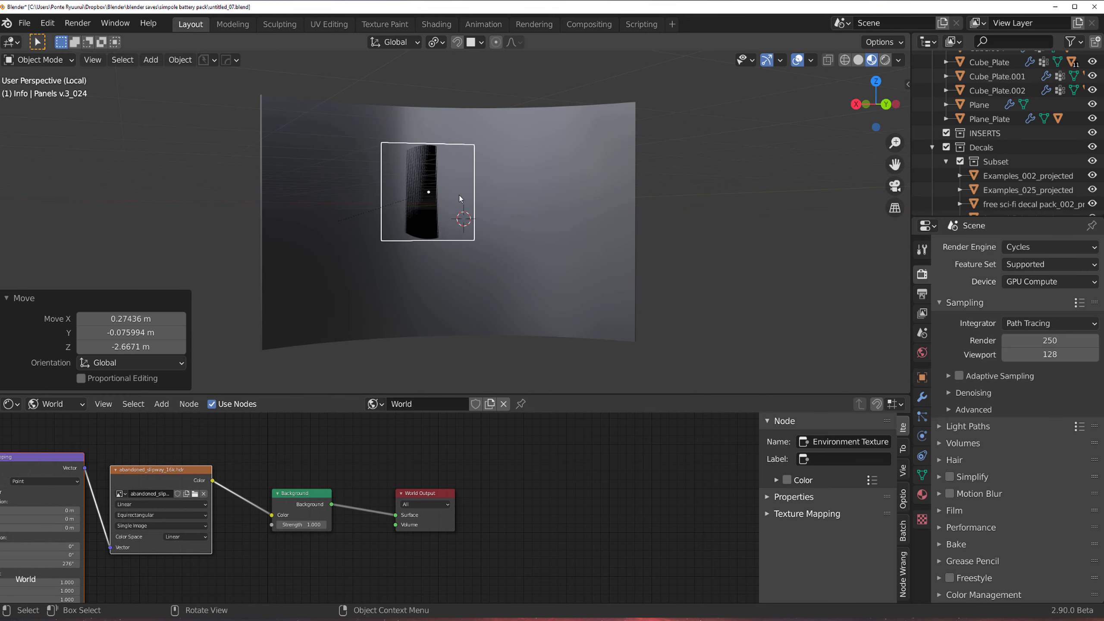
Step: Project the large circular decal onto the curved backdrop and adjust its height
{"action": "key", "text": "d"}
{"action": "left_click", "coordinate": [455, 107]}
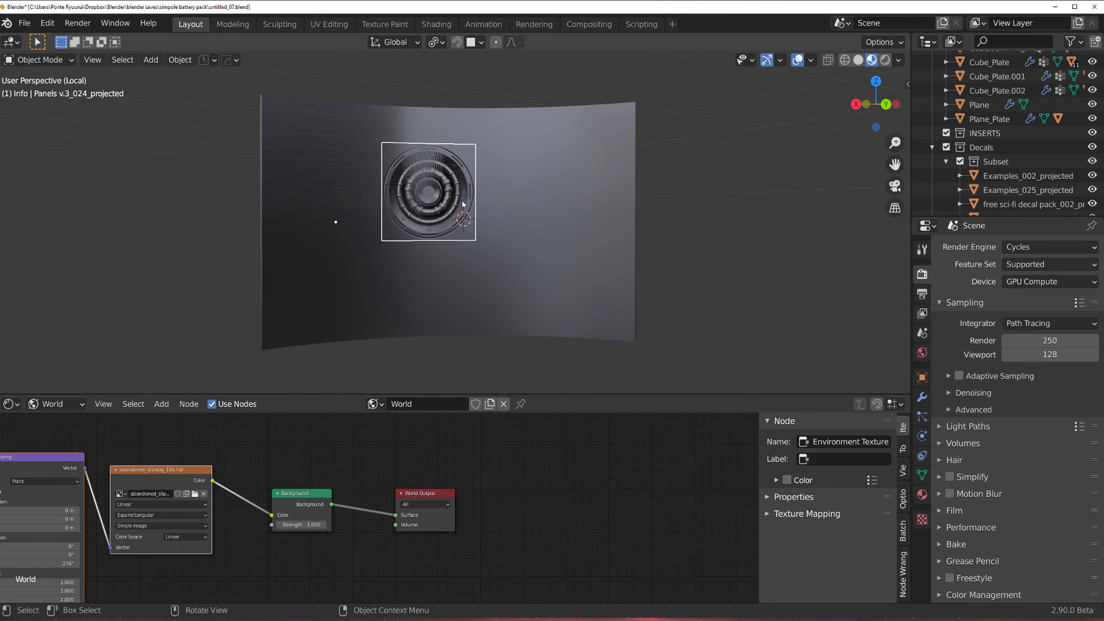
{"action": "key", "text": "d"}
{"action": "left_click", "coordinate": [413, 117]}
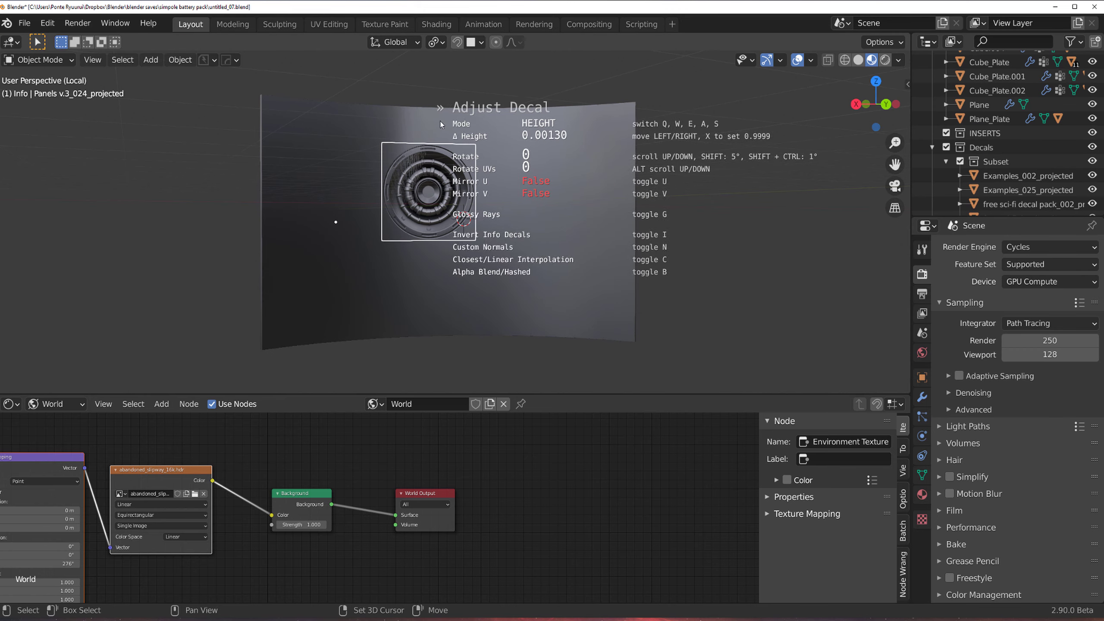
{"action": "left_click", "coordinate": [527, 121]}
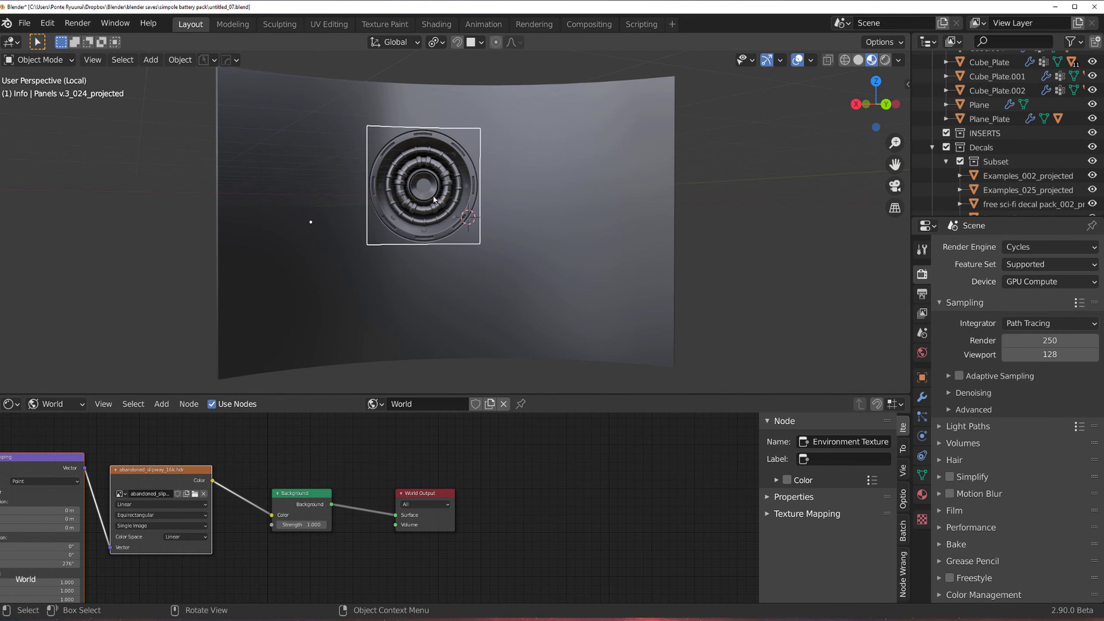
Step: Insert another Panels v.3_024 decal, scale it up by about 7.4, and place it on the backdrop beside the first circular decal
{"action": "key", "text": "d"}
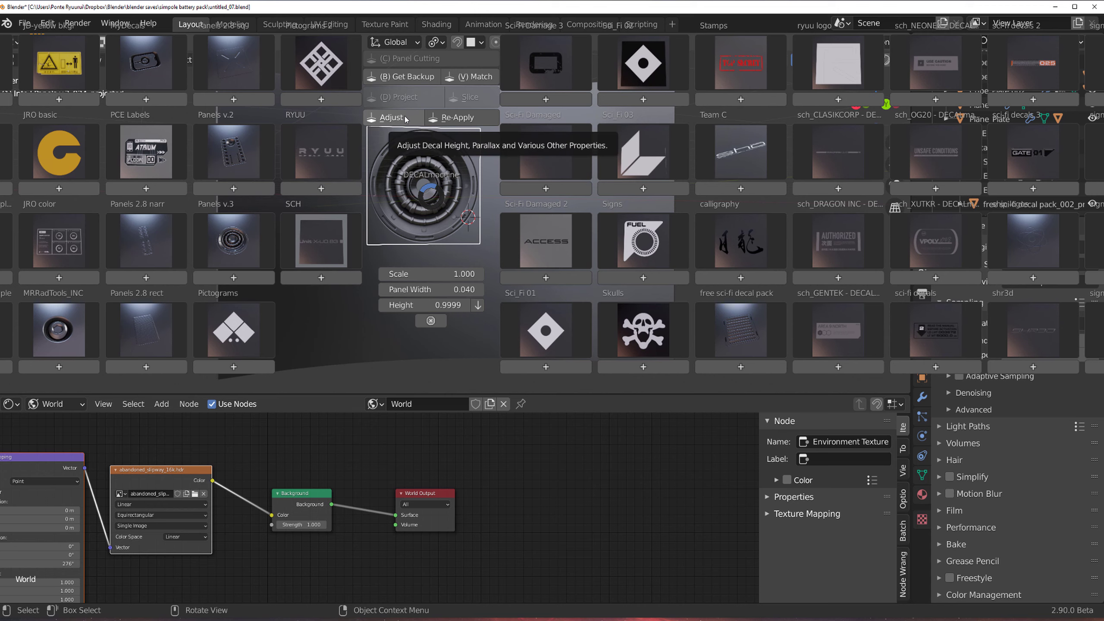
{"action": "left_click", "coordinate": [257, 240]}
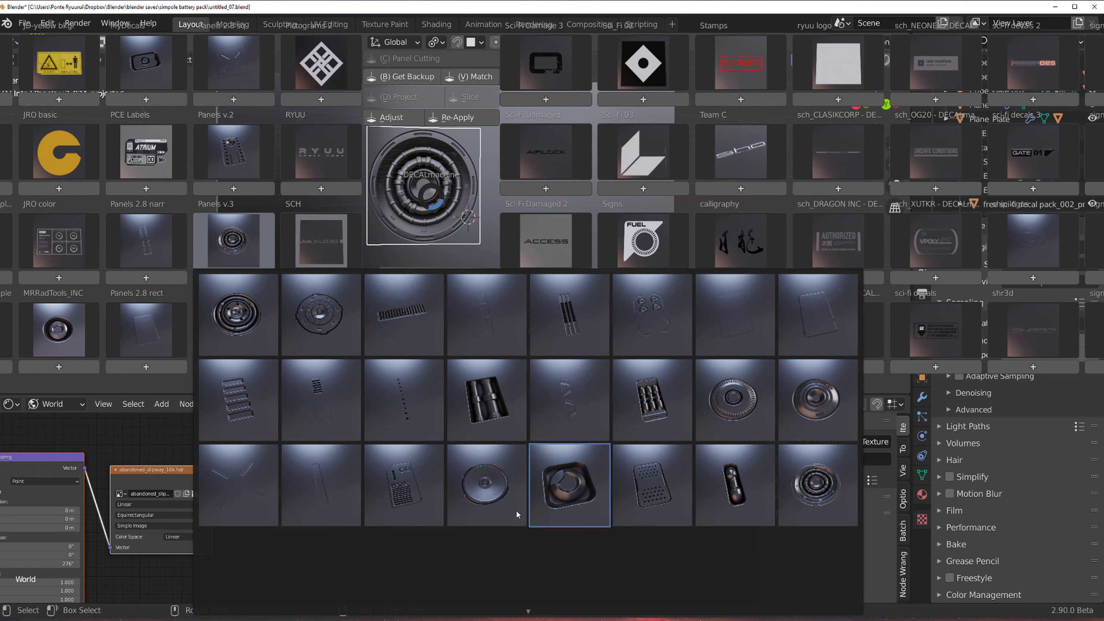
{"action": "left_click", "coordinate": [815, 509]}
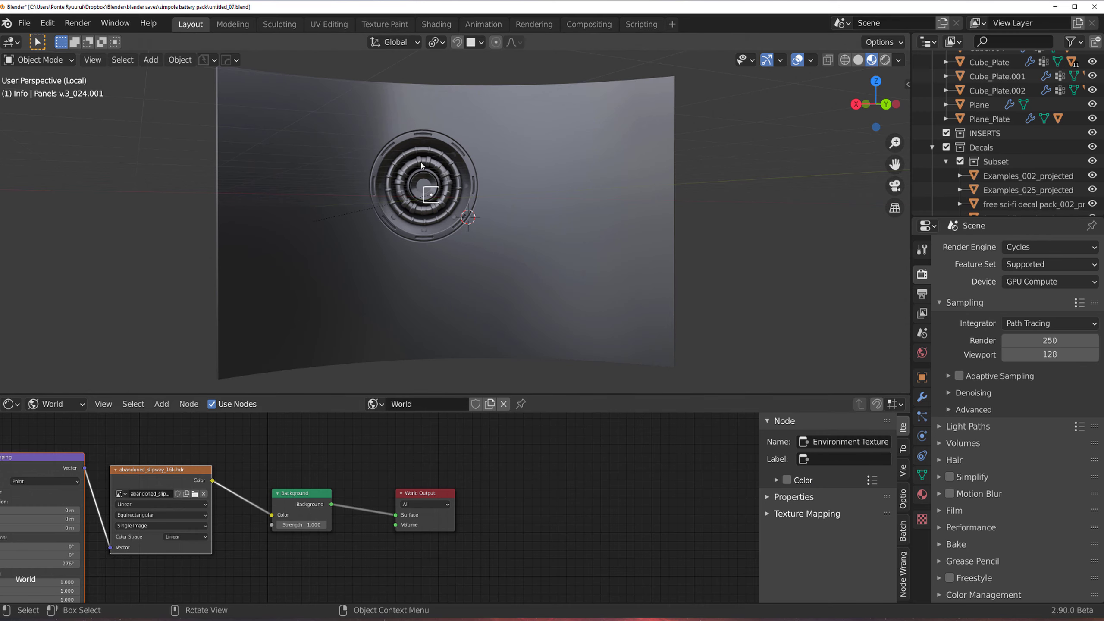
{"action": "key", "text": "s"}
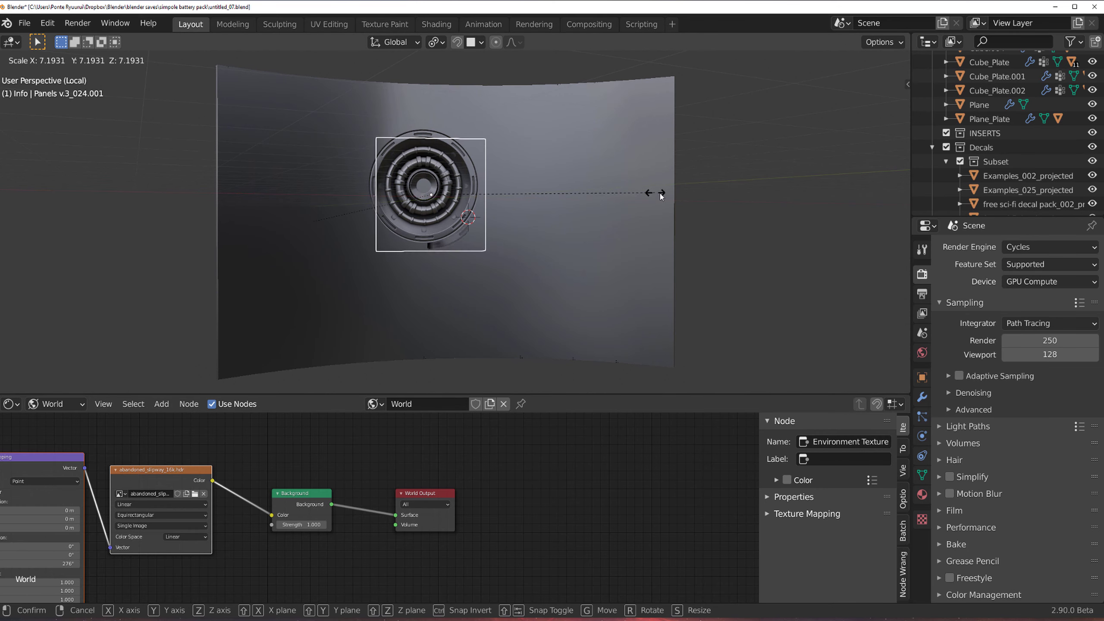
{"action": "left_click", "coordinate": [659, 193]}
{"action": "key", "text": "g"}
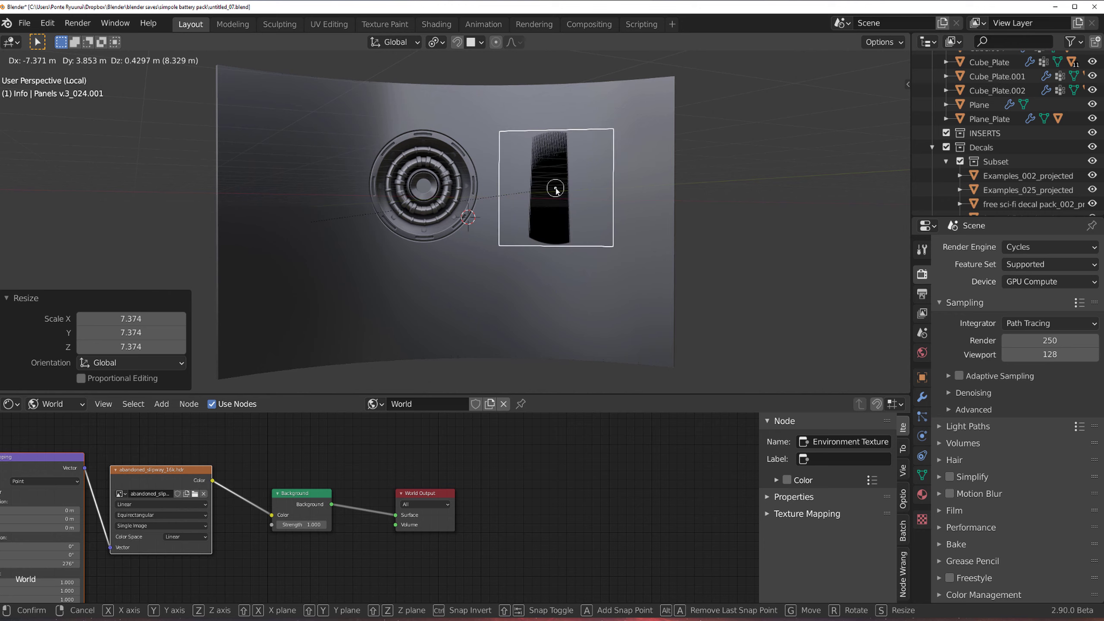
{"action": "left_click", "coordinate": [556, 188]}
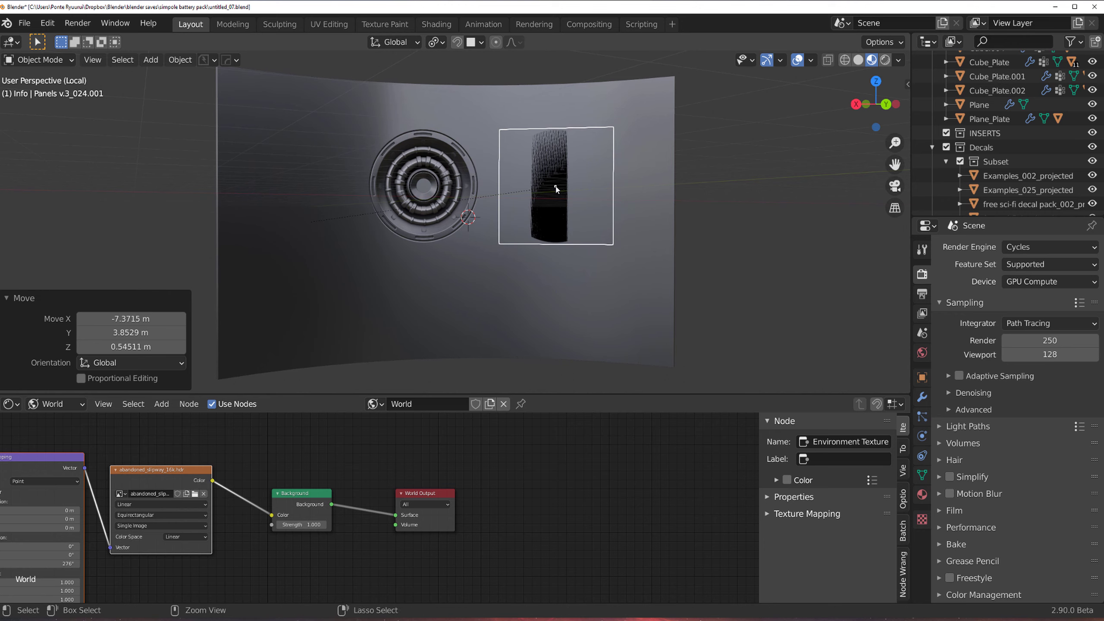
Step: Project the second circular decal onto the curved backdrop, then leave local view and look through the camera
{"action": "key", "text": "d"}
{"action": "left_click", "coordinate": [538, 105]}
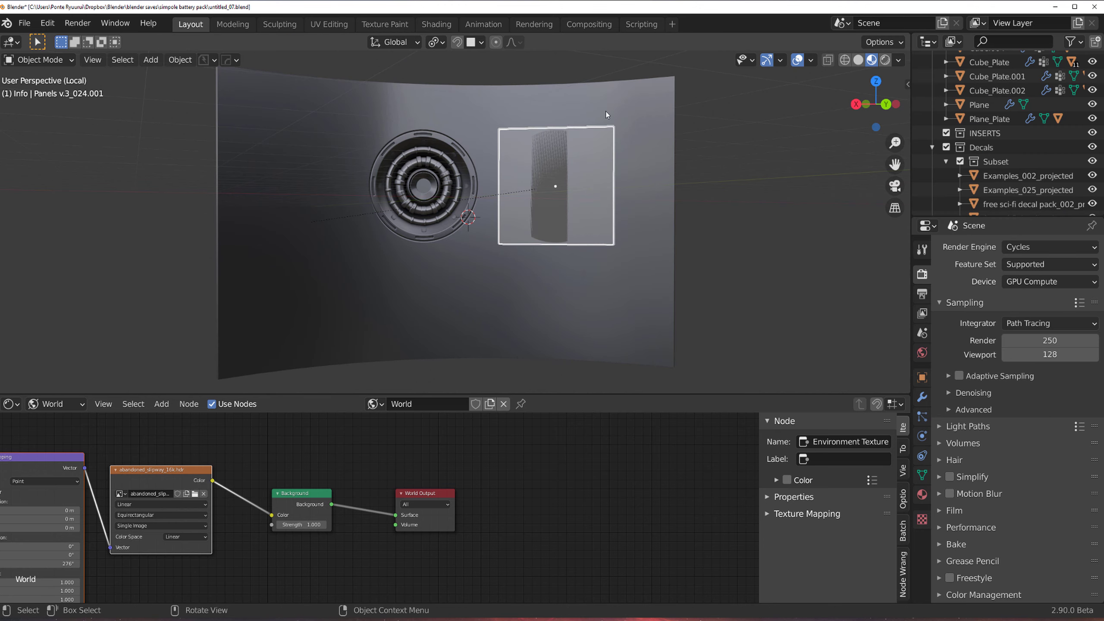
{"action": "key", "text": "KP_Divide"}
{"action": "key", "text": "KP_0"}
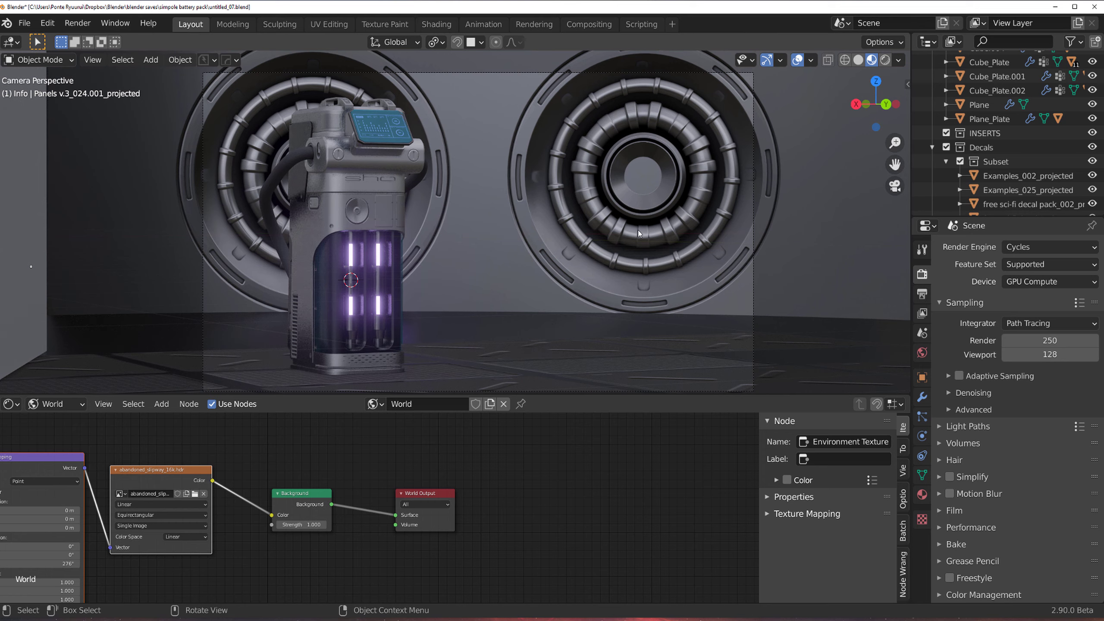
Step: Raise the curved backdrop along global Z by about 0.38 m
{"action": "left_click", "coordinate": [497, 216]}
{"action": "key", "text": "g"}
{"action": "key", "text": "z"}
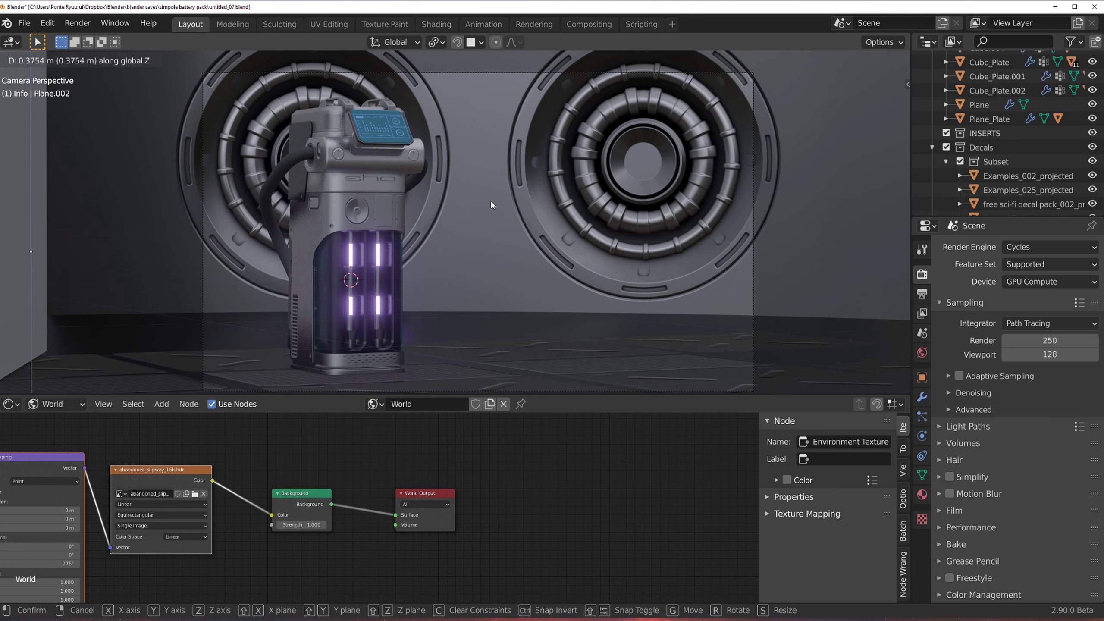
{"action": "left_click", "coordinate": [492, 205]}
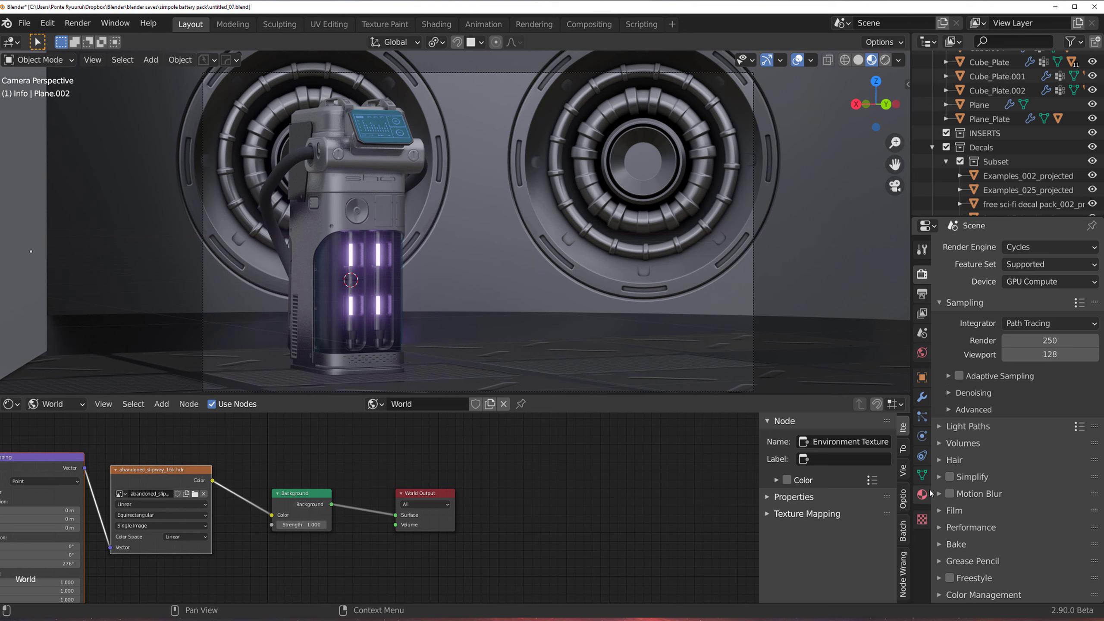
Step: Enable depth of field on the camera, focus it on the battery pack body Cube, and set the F-Stop to 0.5
{"action": "left_click", "coordinate": [754, 286]}
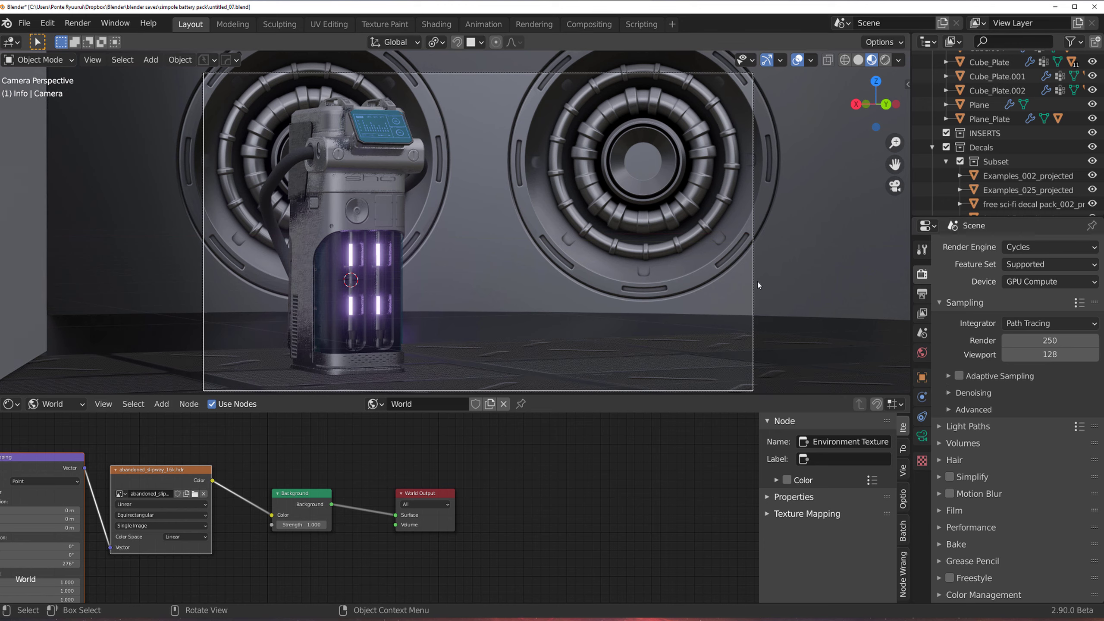
{"action": "left_click", "coordinate": [922, 436]}
{"action": "left_click", "coordinate": [950, 487]}
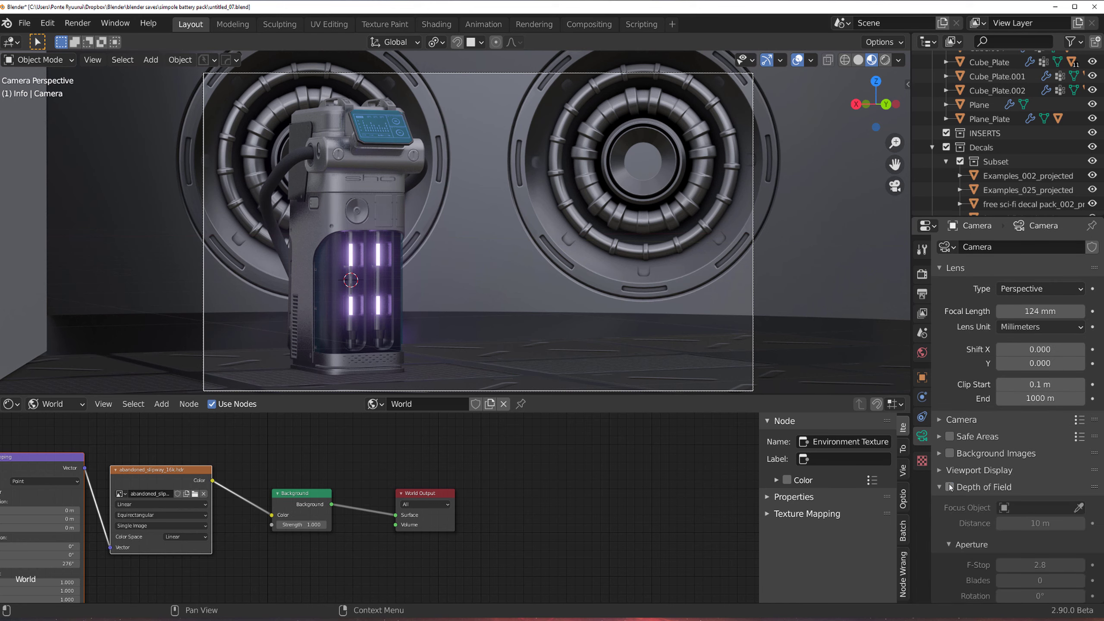
{"action": "left_click", "coordinate": [1080, 507]}
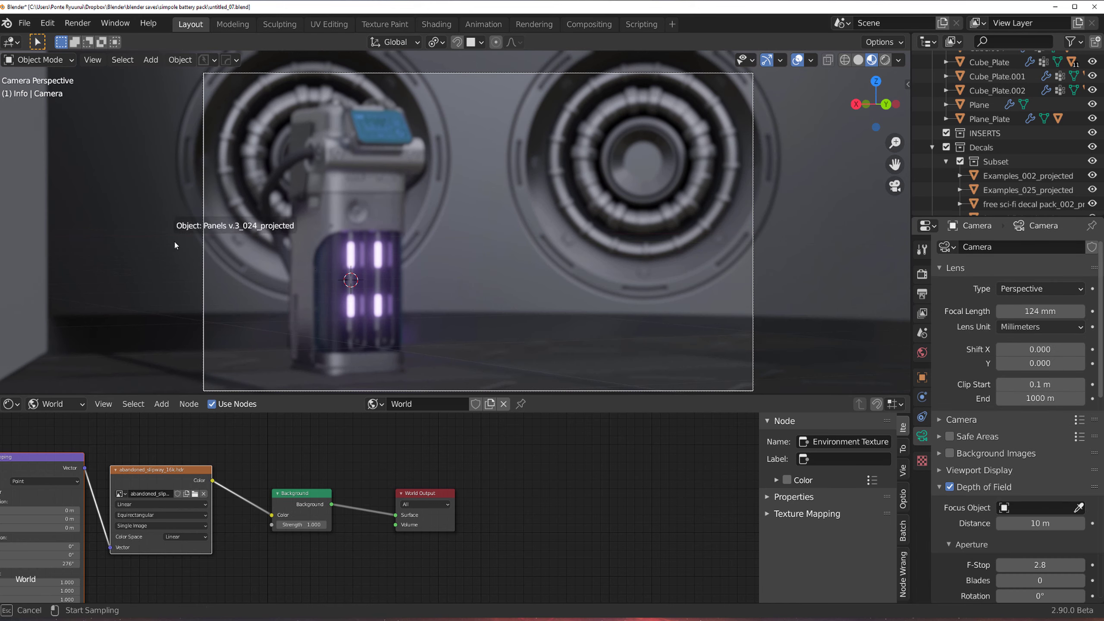
{"action": "left_click", "coordinate": [359, 216]}
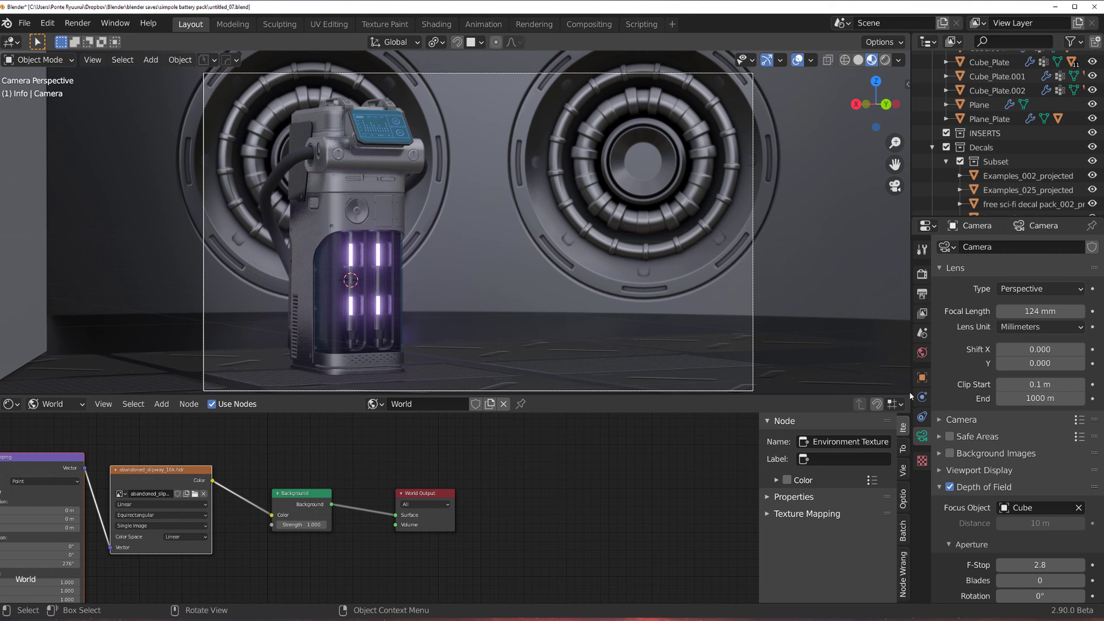
{"action": "left_click_drag", "start_coordinate": [1037, 565], "coordinate": [930, 556]}
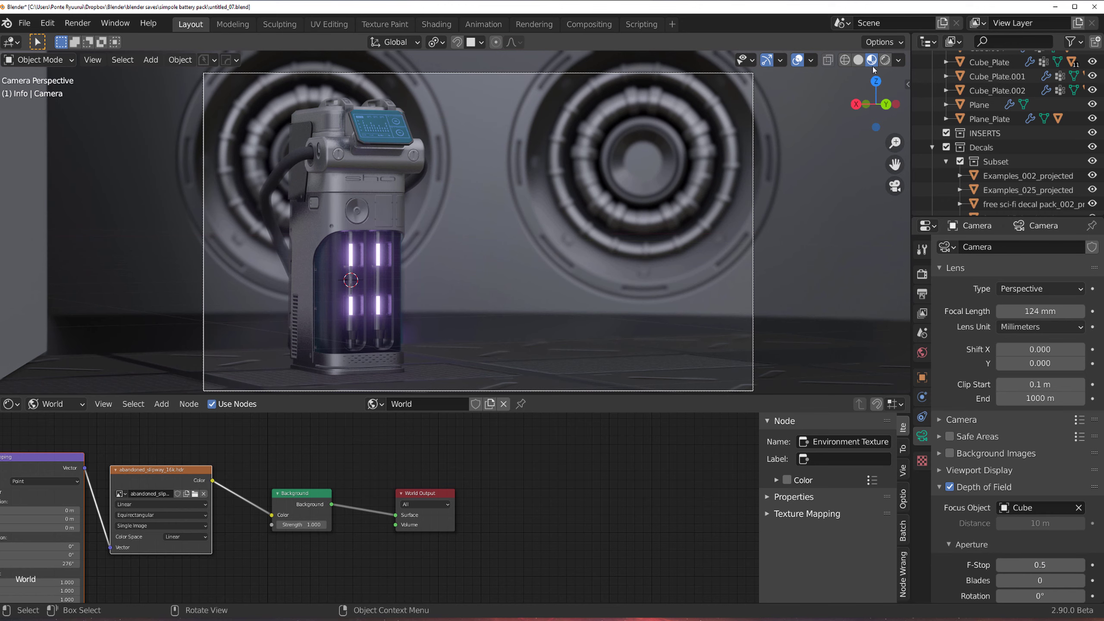
Step: Preview the scene in rendered shading and lighten the base color of the backdrop's Material.007 to light grey
{"action": "left_click", "coordinate": [885, 60]}
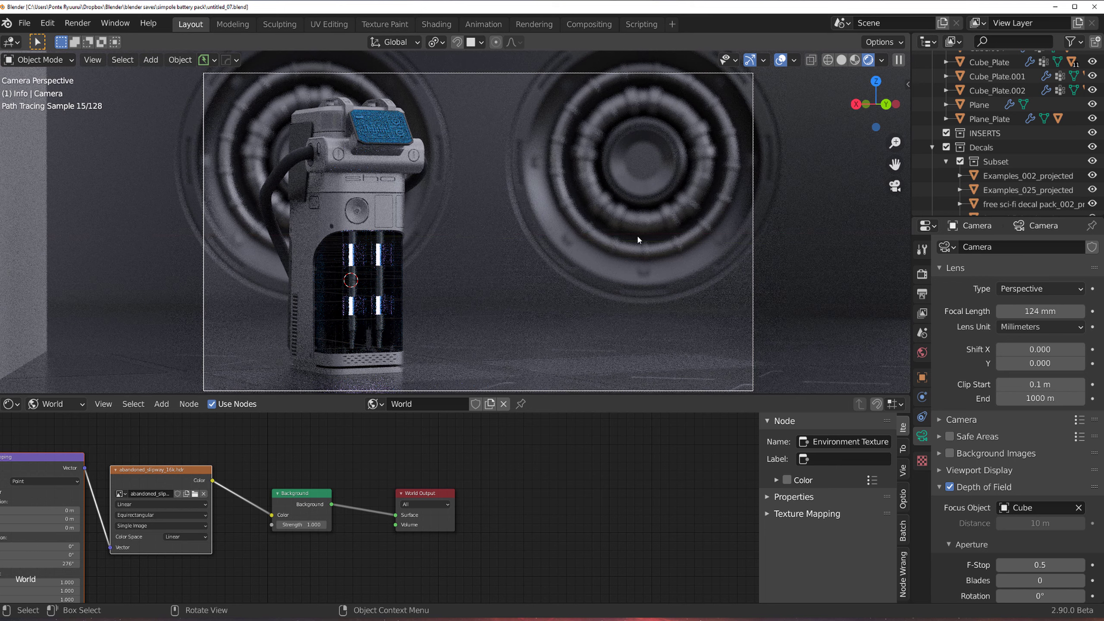
{"action": "left_click", "coordinate": [816, 190]}
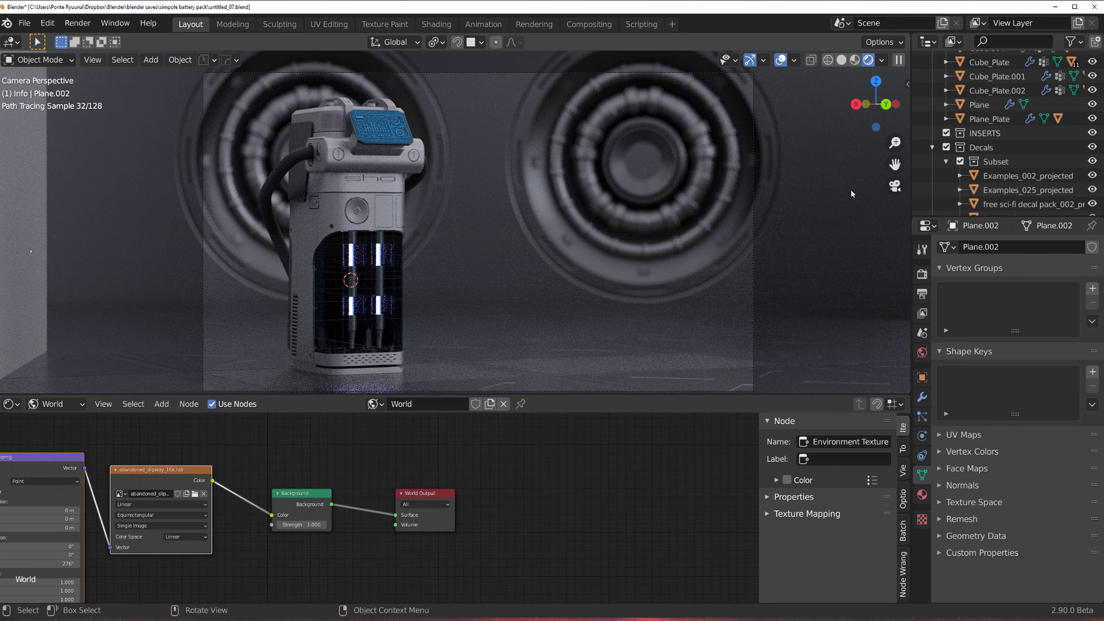
{"action": "left_click", "coordinate": [940, 485]}
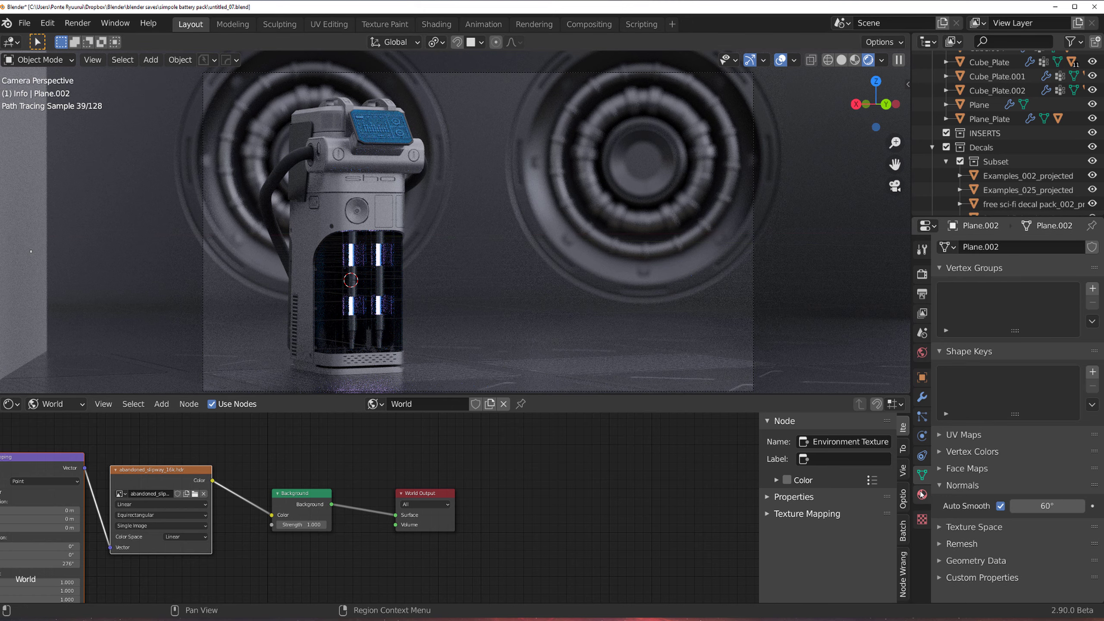
{"action": "left_click", "coordinate": [921, 494]}
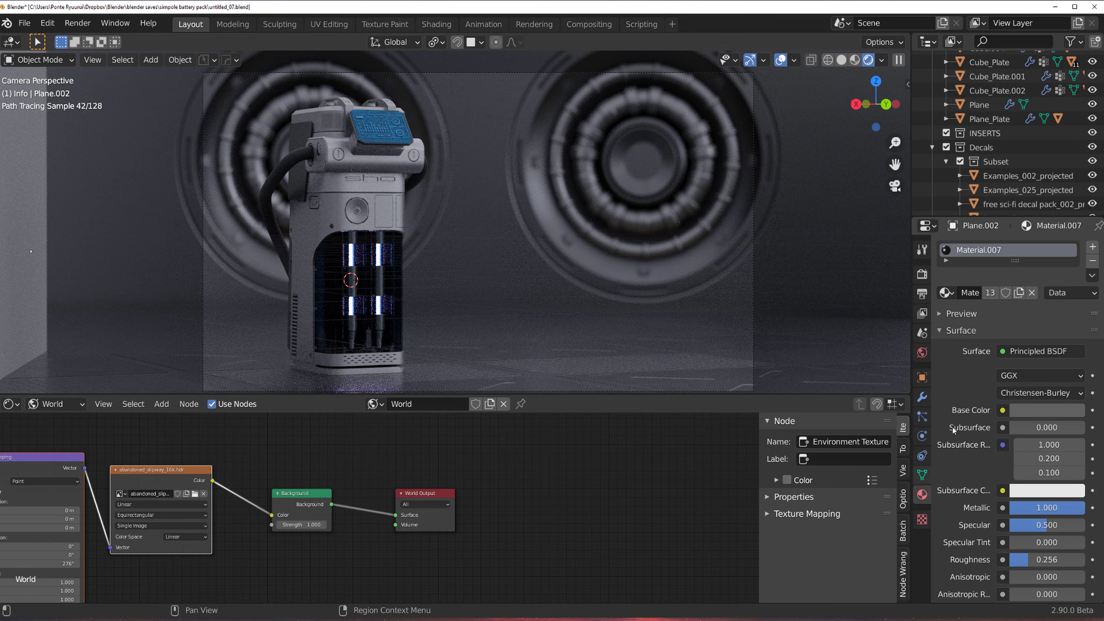
{"action": "left_click", "coordinate": [1061, 411]}
{"action": "left_click_drag", "start_coordinate": [1077, 271], "coordinate": [1074, 243]}
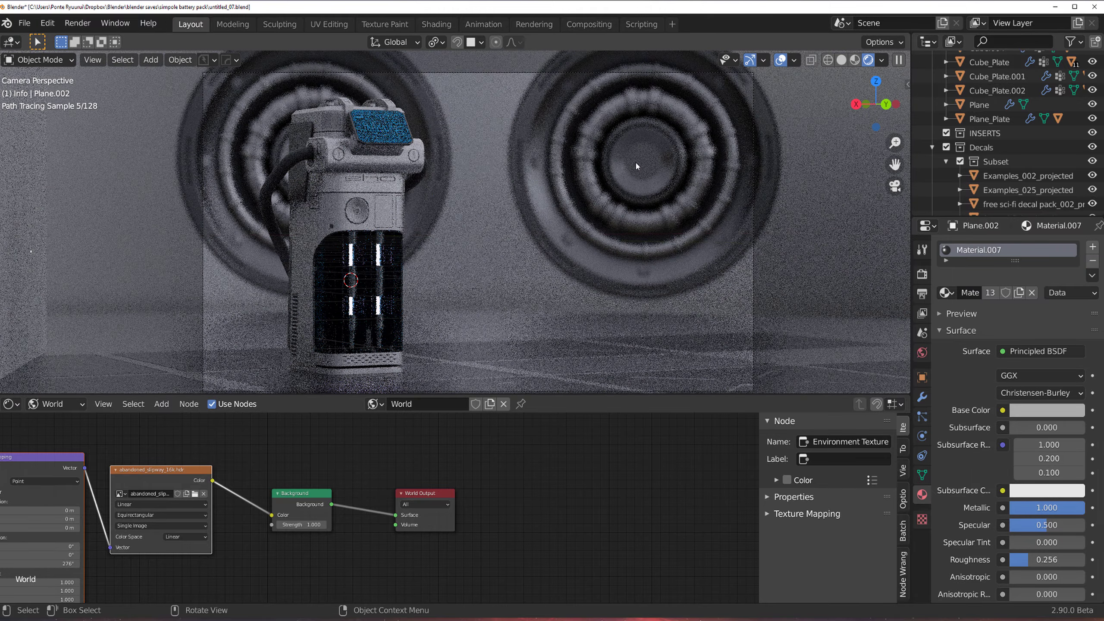
Step: Re-apply both large circular decals so they take on the backdrop's material, and return to material preview shading
{"action": "left_click", "coordinate": [636, 163]}
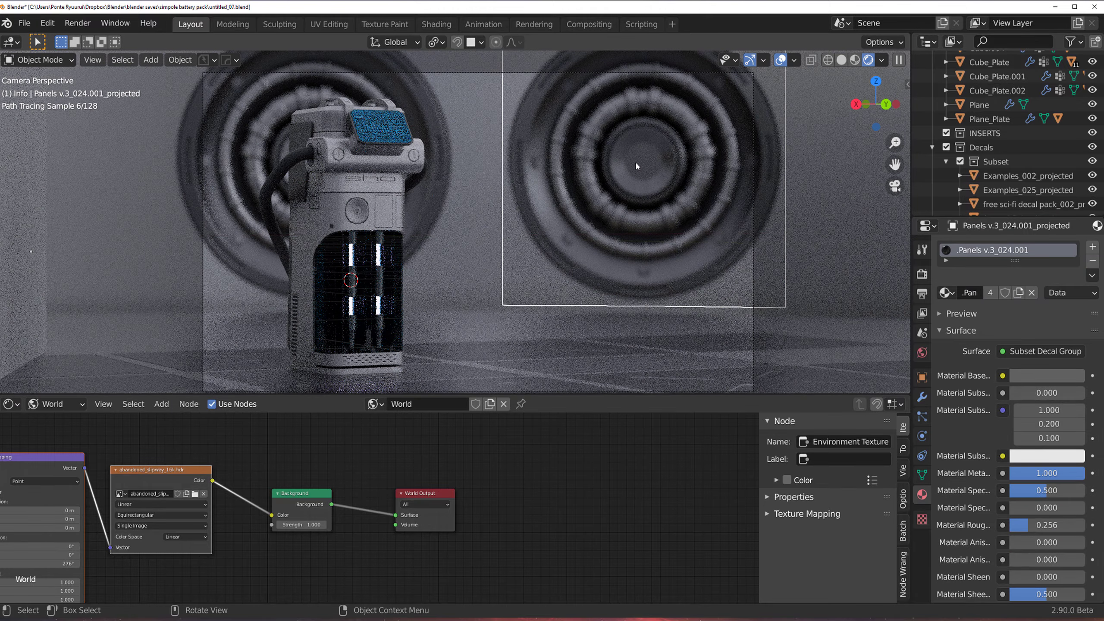
{"action": "key", "text": "d"}
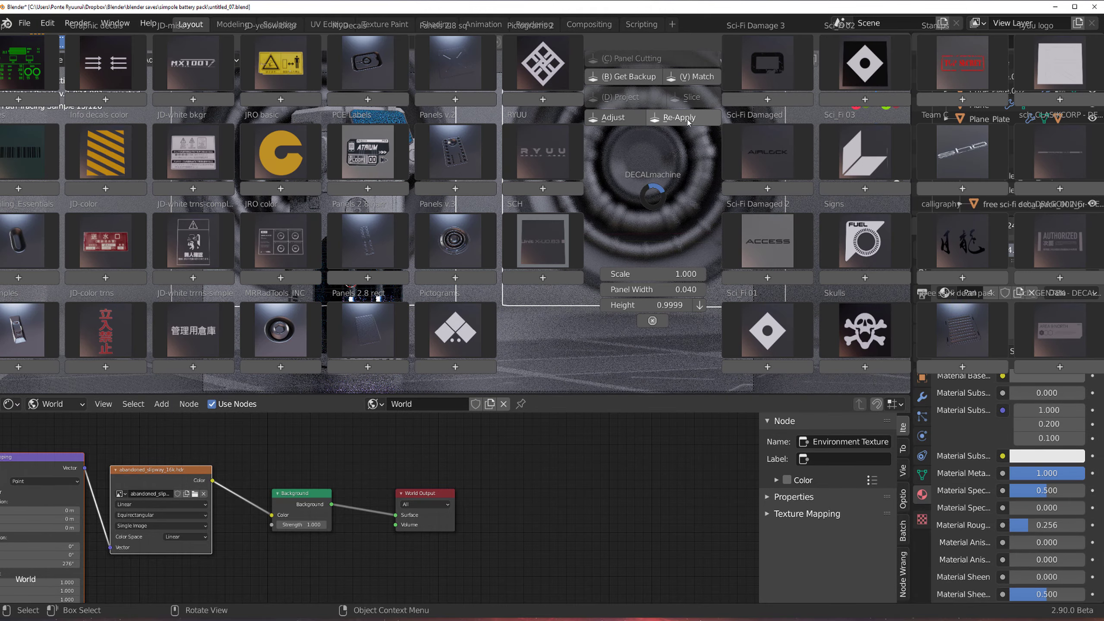
{"action": "left_click", "coordinate": [688, 120]}
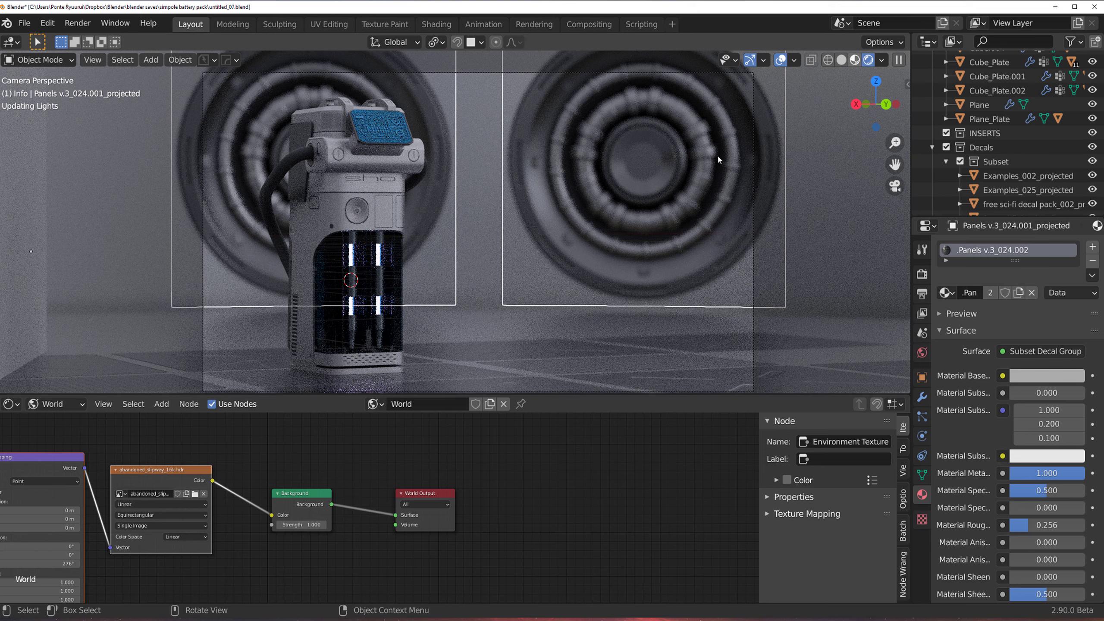
{"action": "left_click", "coordinate": [855, 60]}
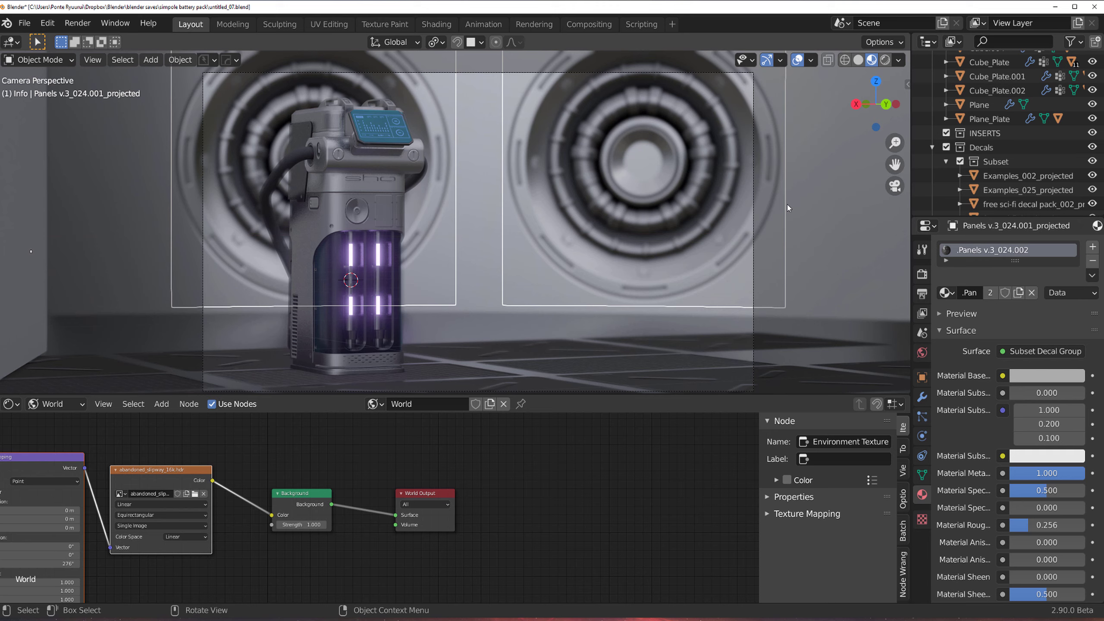
Step: Try None, Material.008 and Material.006 as the right-hand circular decal's subset with Match Materials, settling on Default
{"action": "left_click", "coordinate": [819, 196]}
{"action": "left_click", "coordinate": [645, 182]}
{"action": "key", "text": "d"}
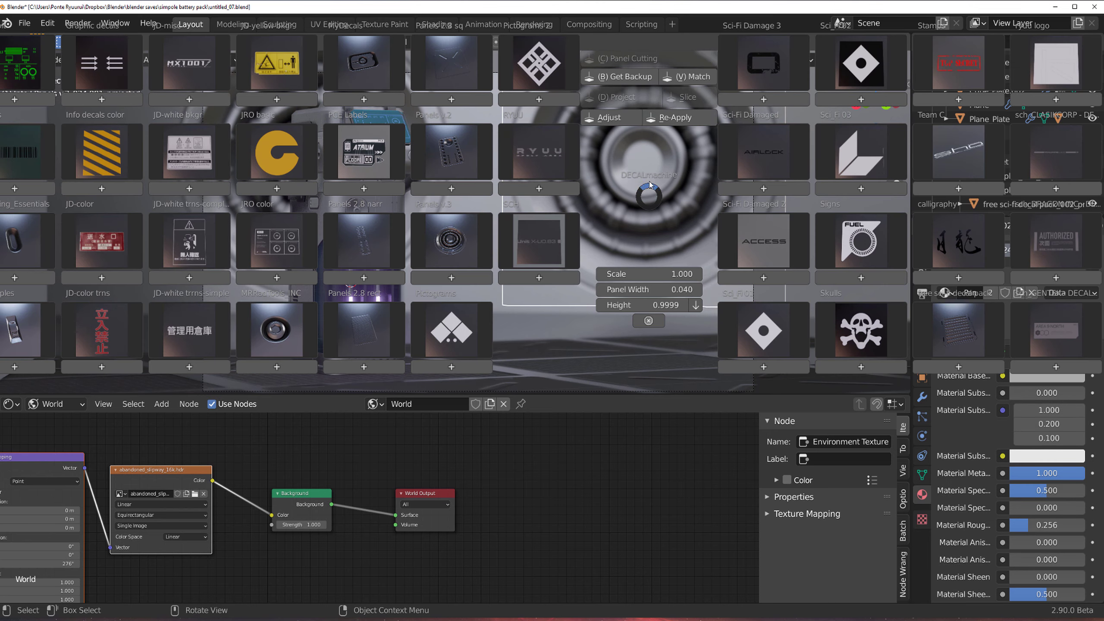
{"action": "left_click", "coordinate": [693, 82]}
{"action": "scroll", "coordinate": [692, 85], "scroll_direction": "down", "scroll_amount": 3}
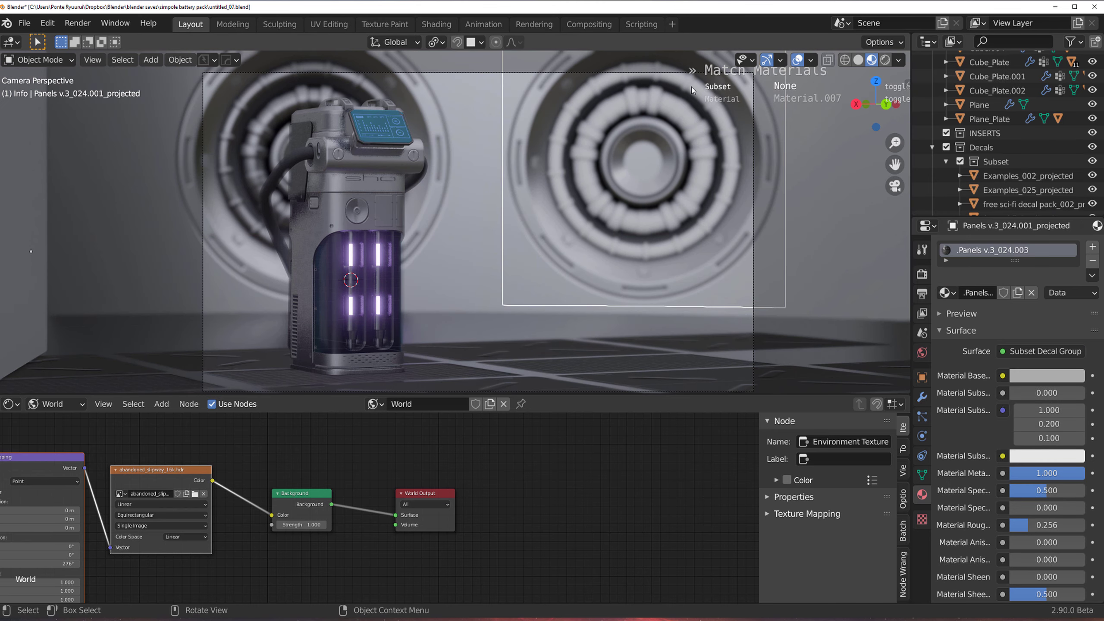
{"action": "scroll", "coordinate": [692, 106], "scroll_direction": "up", "scroll_amount": 1}
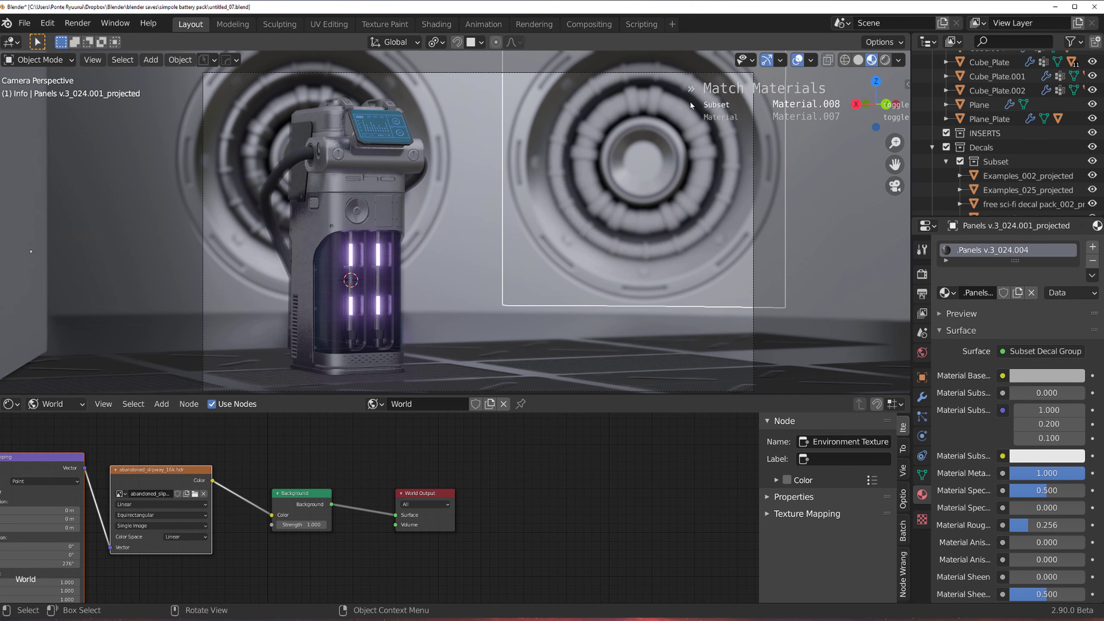
{"action": "scroll", "coordinate": [691, 105], "scroll_direction": "up", "scroll_amount": 1}
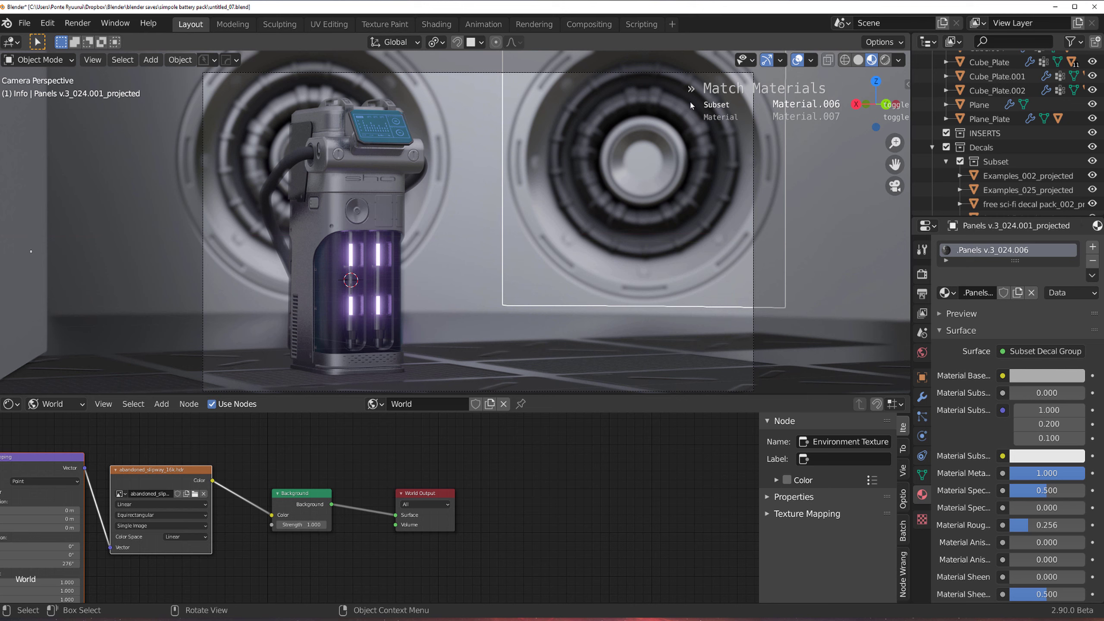
{"action": "scroll", "coordinate": [691, 106], "scroll_direction": "up", "scroll_amount": 2}
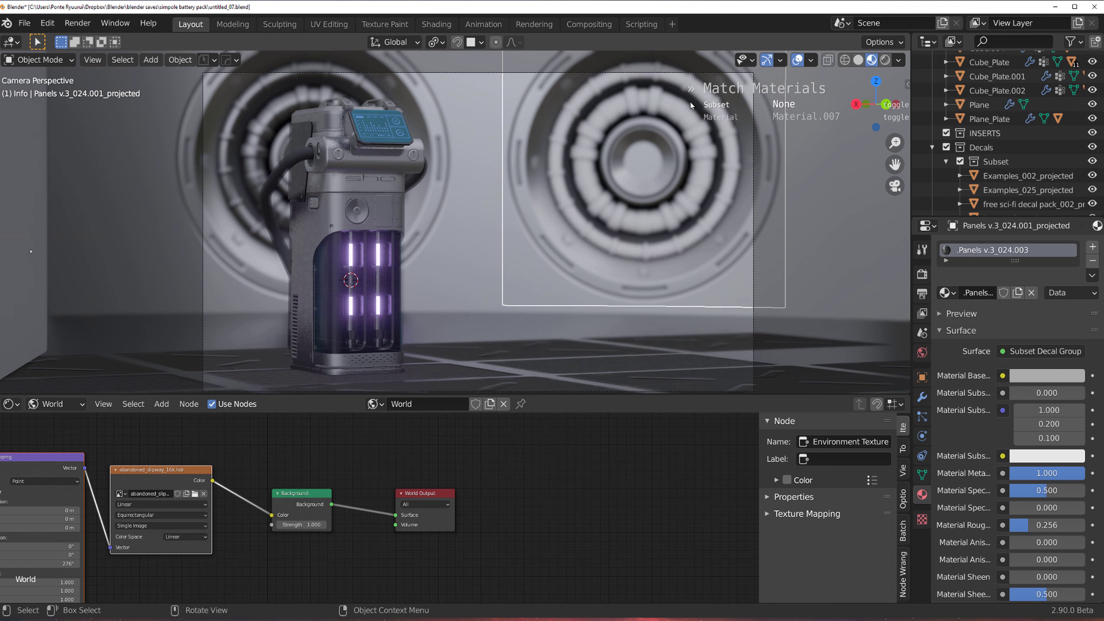
{"action": "scroll", "coordinate": [691, 106], "scroll_direction": "up", "scroll_amount": 1}
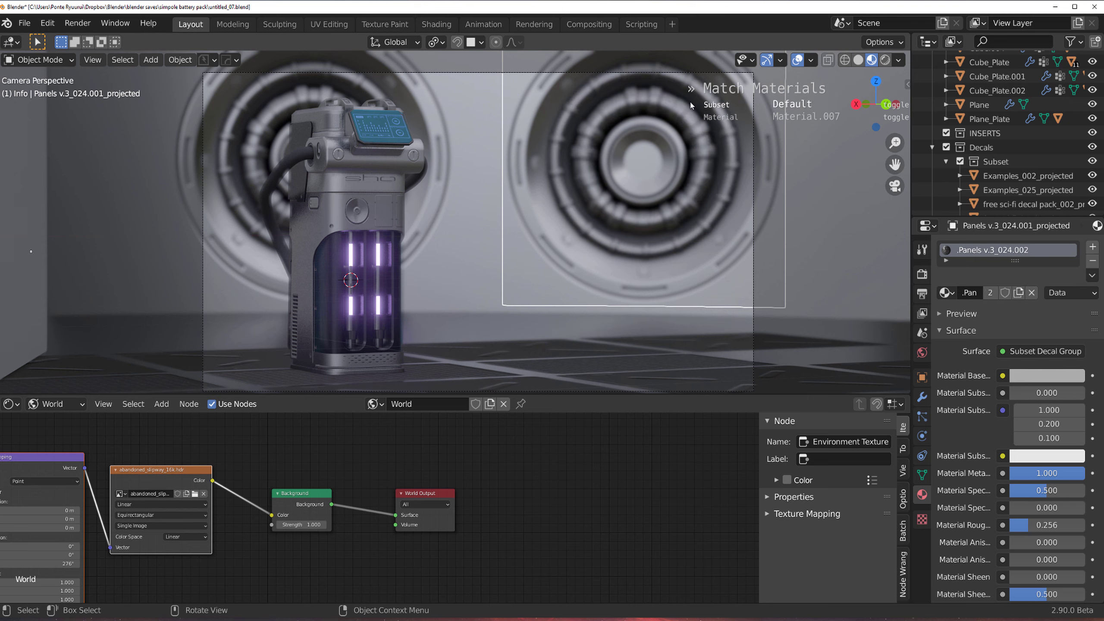
{"action": "left_click", "coordinate": [692, 106]}
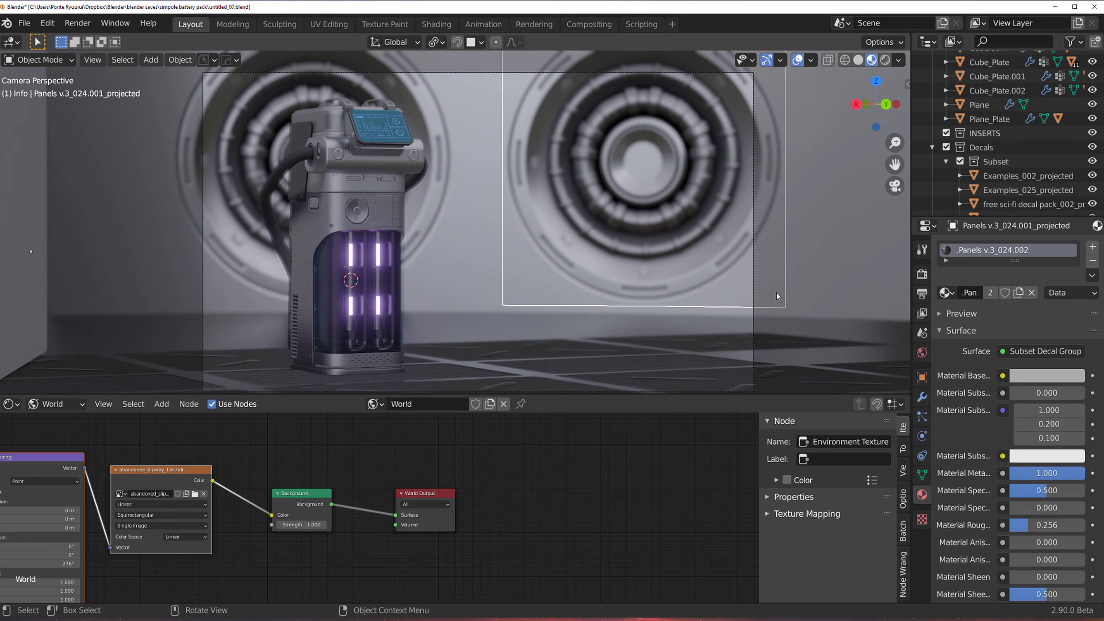
Step: Use Match Materials on the floor grid decal, trying Material.007 and Material.003 as its subset, and reselect the decal
{"action": "left_click", "coordinate": [691, 357]}
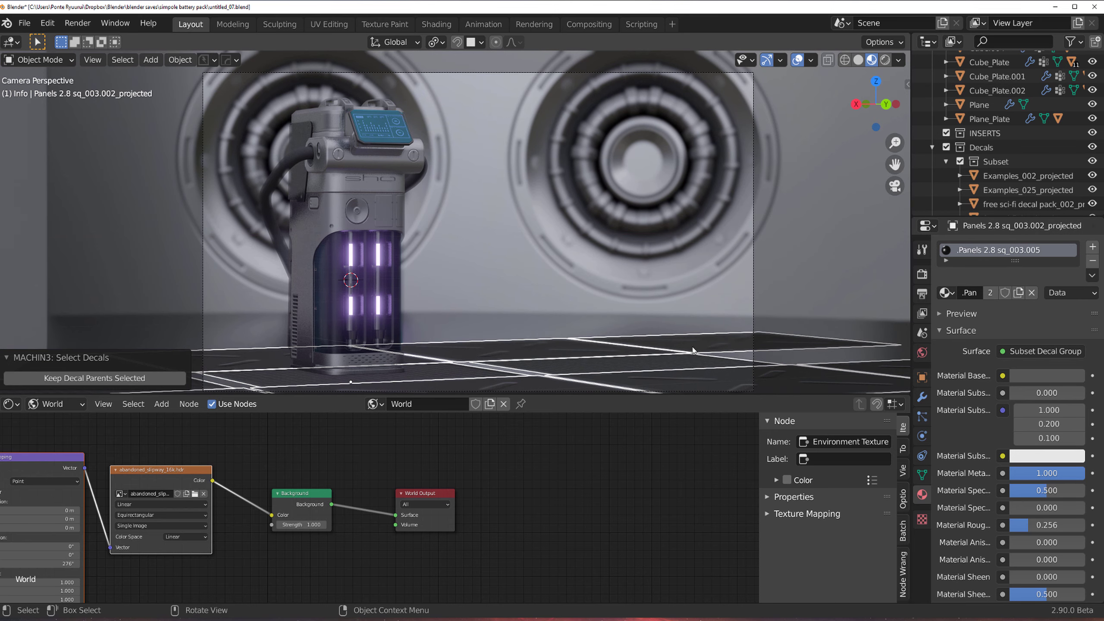
{"action": "key", "text": "d"}
{"action": "key", "text": "Escape"}
{"action": "key", "text": "d"}
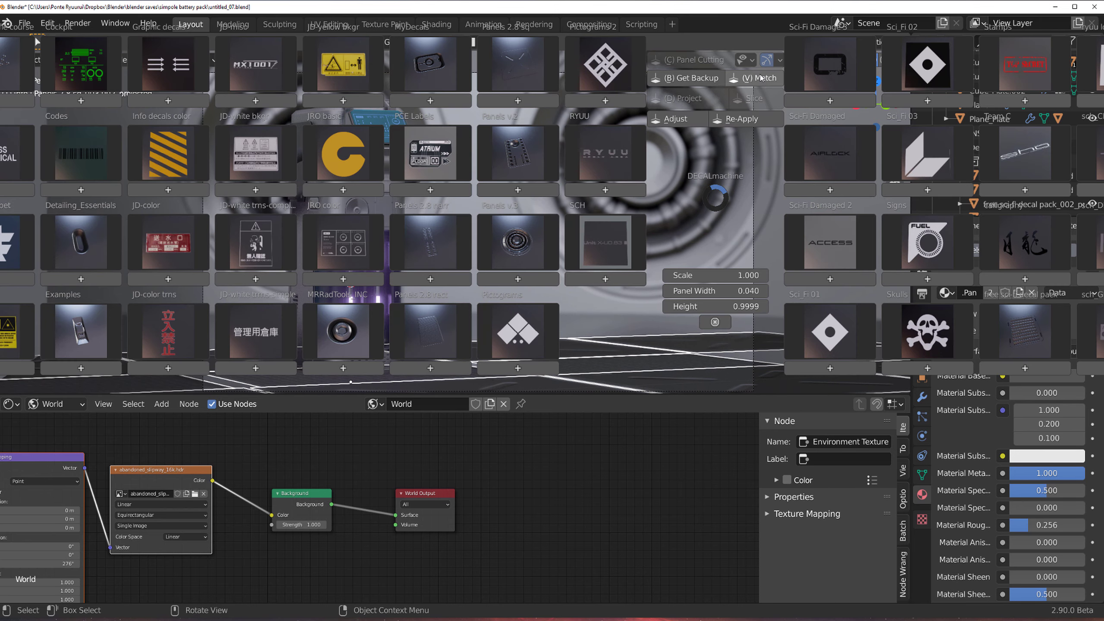
{"action": "key", "text": "v"}
{"action": "scroll", "coordinate": [700, 176], "scroll_direction": "up", "scroll_amount": 3}
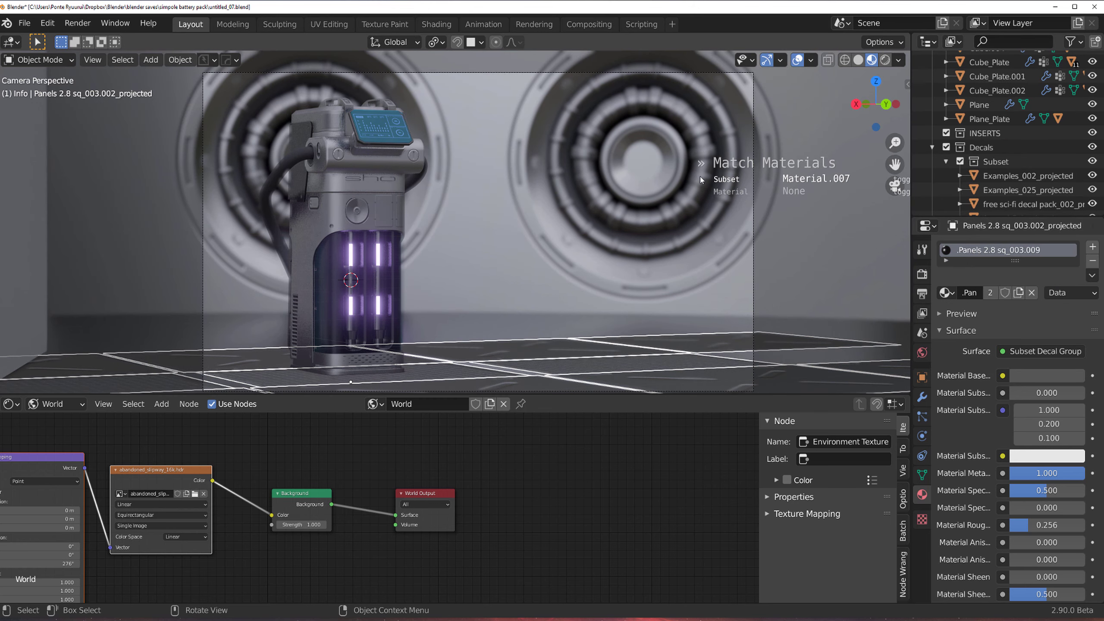
{"action": "scroll", "coordinate": [701, 176], "scroll_direction": "up", "scroll_amount": 4}
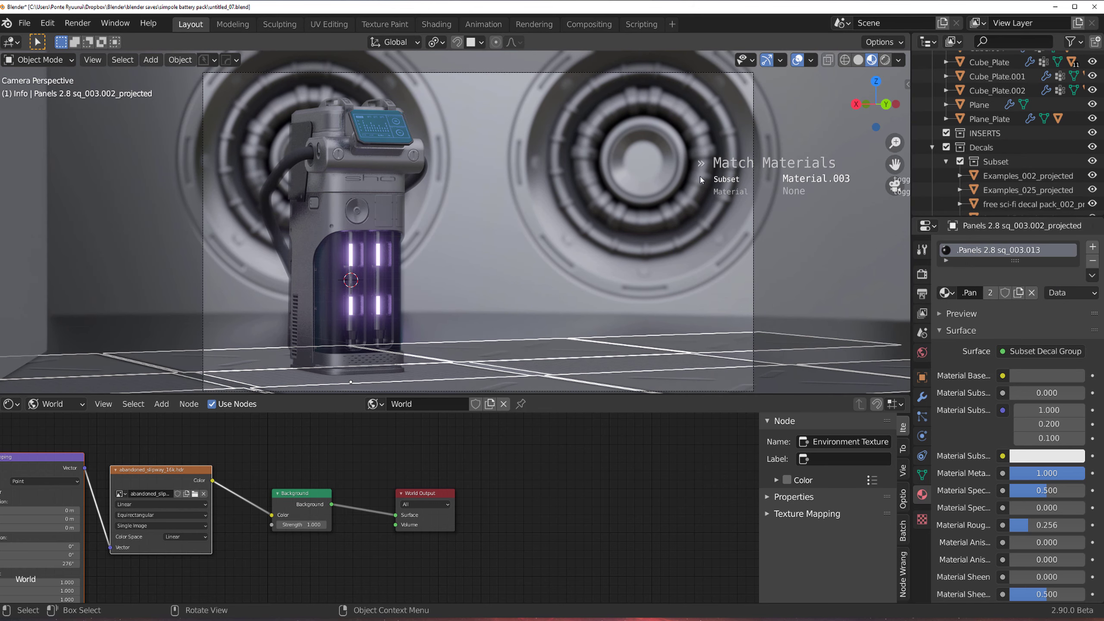
{"action": "left_click", "coordinate": [781, 225]}
{"action": "left_click", "coordinate": [781, 224]}
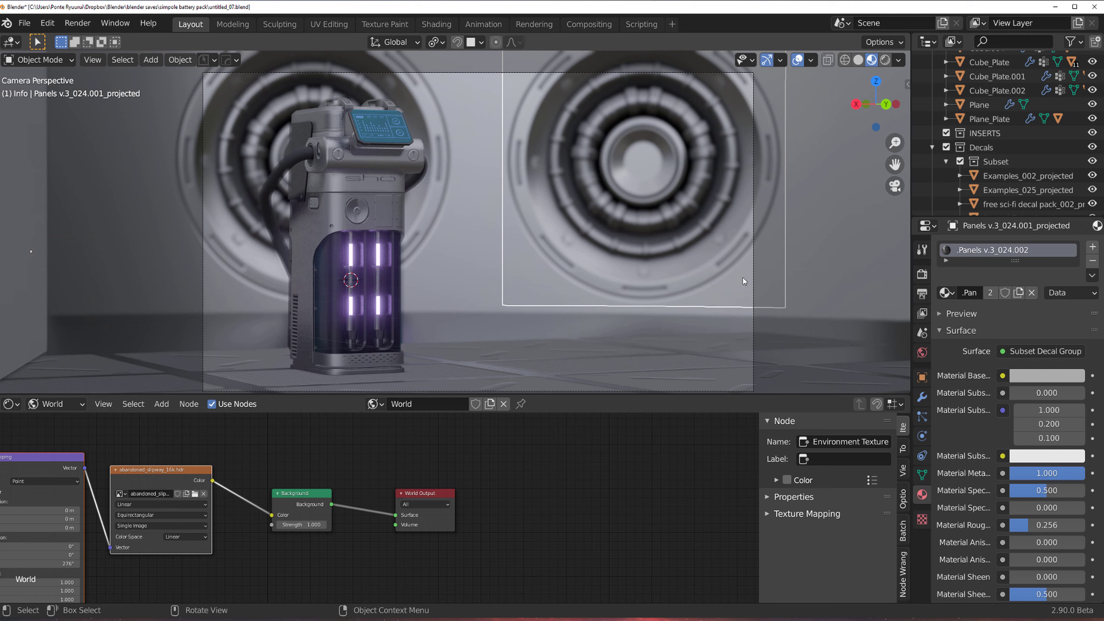
{"action": "double_click", "coordinate": [595, 369]}
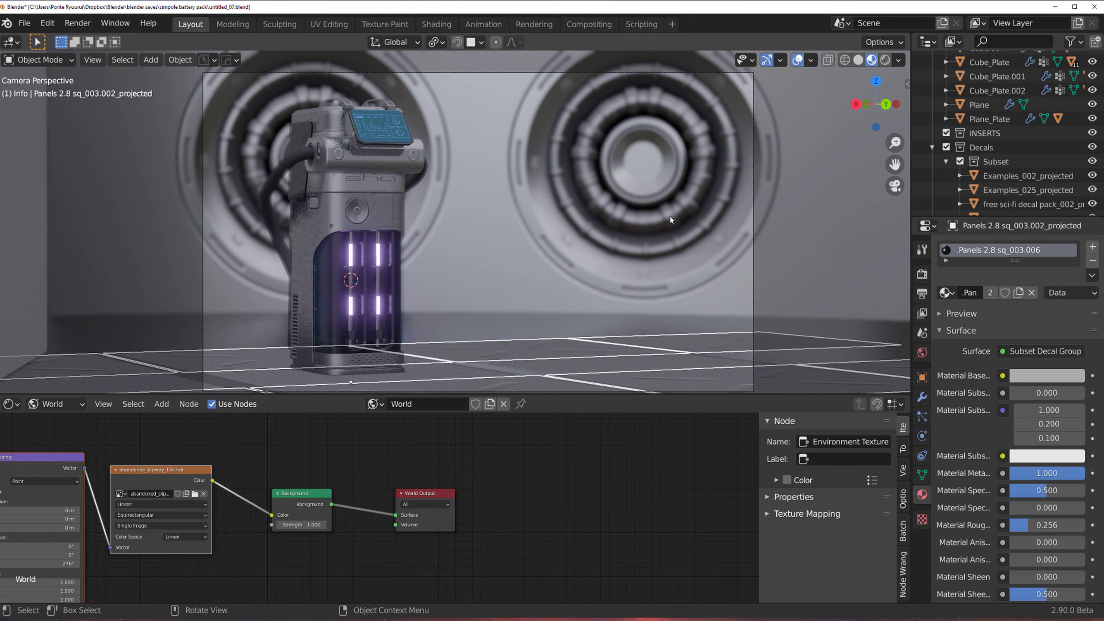
Step: Examine how the circular floor, backdrop and camera are arranged from outside the shot, then return to the camera view
{"action": "left_click", "coordinate": [577, 325]}
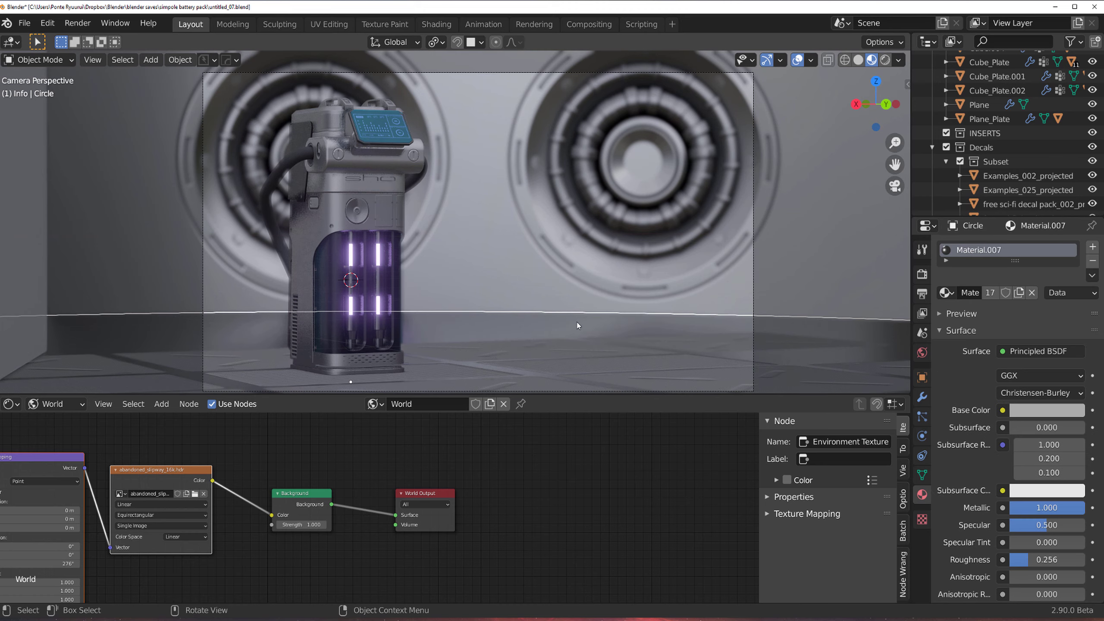
{"action": "middle_click_drag", "start_coordinate": [619, 340], "coordinate": [645, 295]}
{"action": "scroll", "coordinate": [646, 296], "scroll_direction": "down", "scroll_amount": 8}
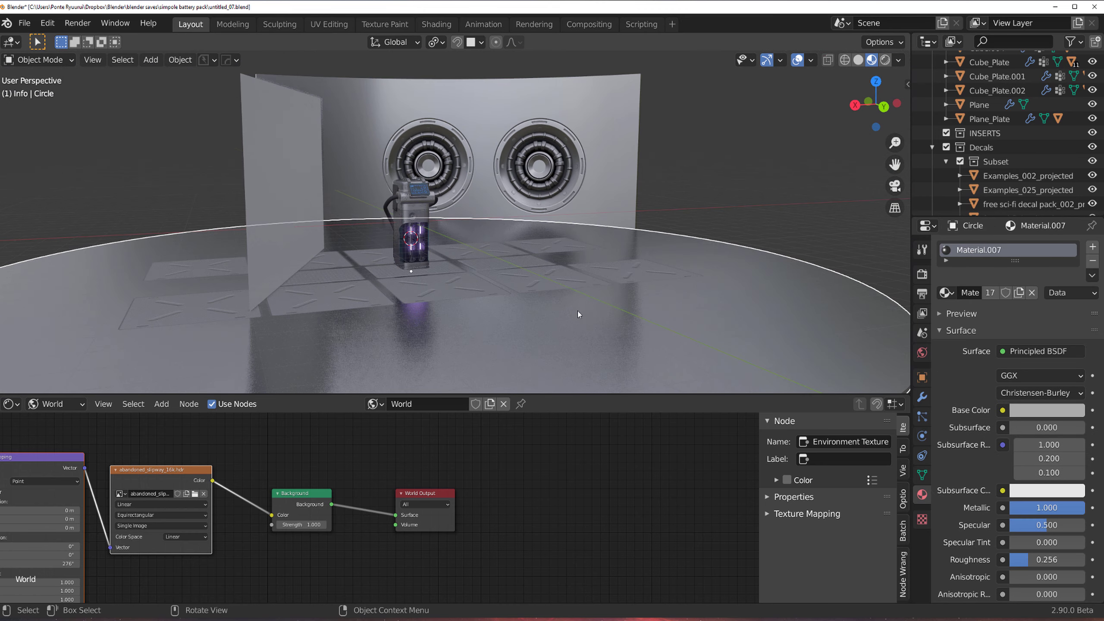
{"action": "left_click", "coordinate": [358, 309]}
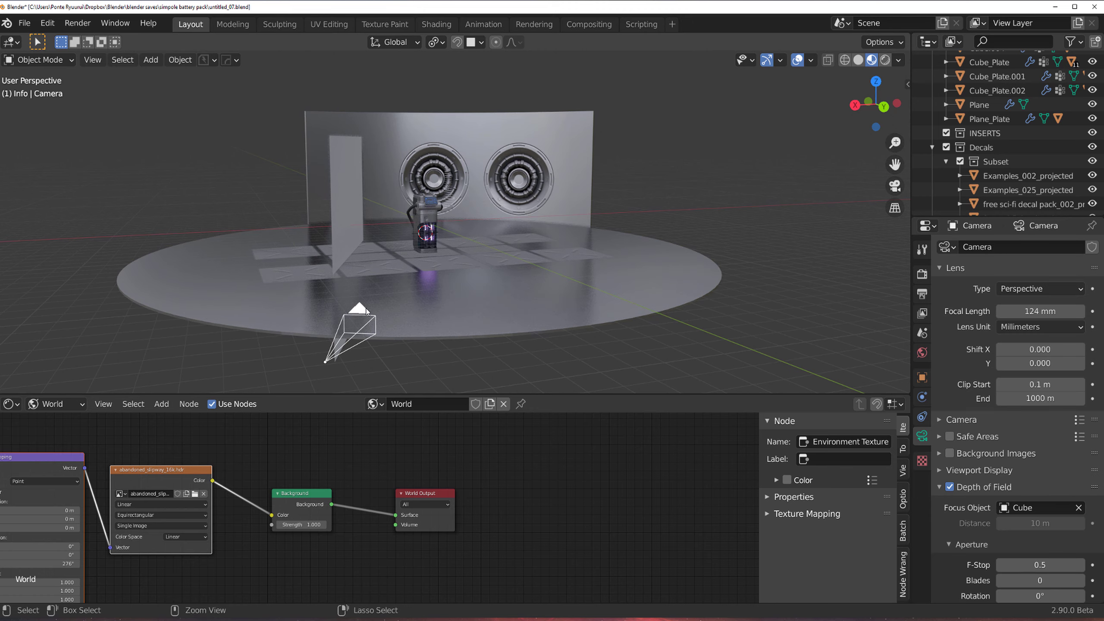
{"action": "scroll", "coordinate": [366, 307], "scroll_direction": "up", "scroll_amount": 8}
{"action": "key", "text": "KP_0"}
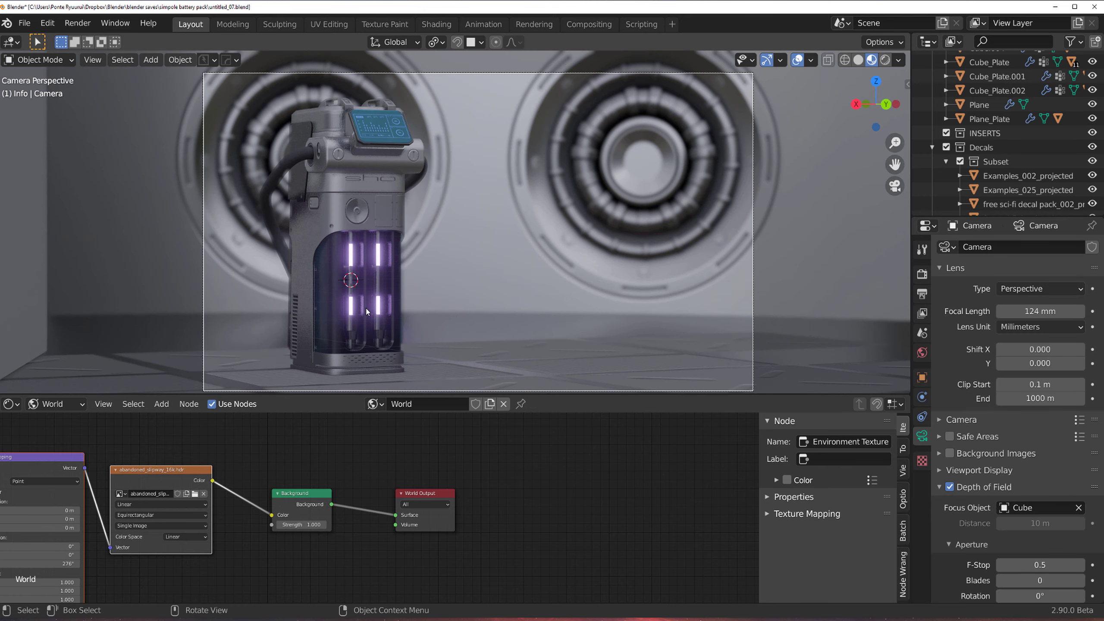
Step: Move the circular floor about 4.5 m horizontally with its height locked, and return to the view through the camera
{"action": "left_click", "coordinate": [486, 327]}
{"action": "key", "text": "grave"}
{"action": "left_click", "coordinate": [528, 213]}
{"action": "middle_click_drag", "start_coordinate": [550, 271], "coordinate": [362, 180]}
{"action": "key", "text": "g"}
{"action": "key", "text": "shift+z"}
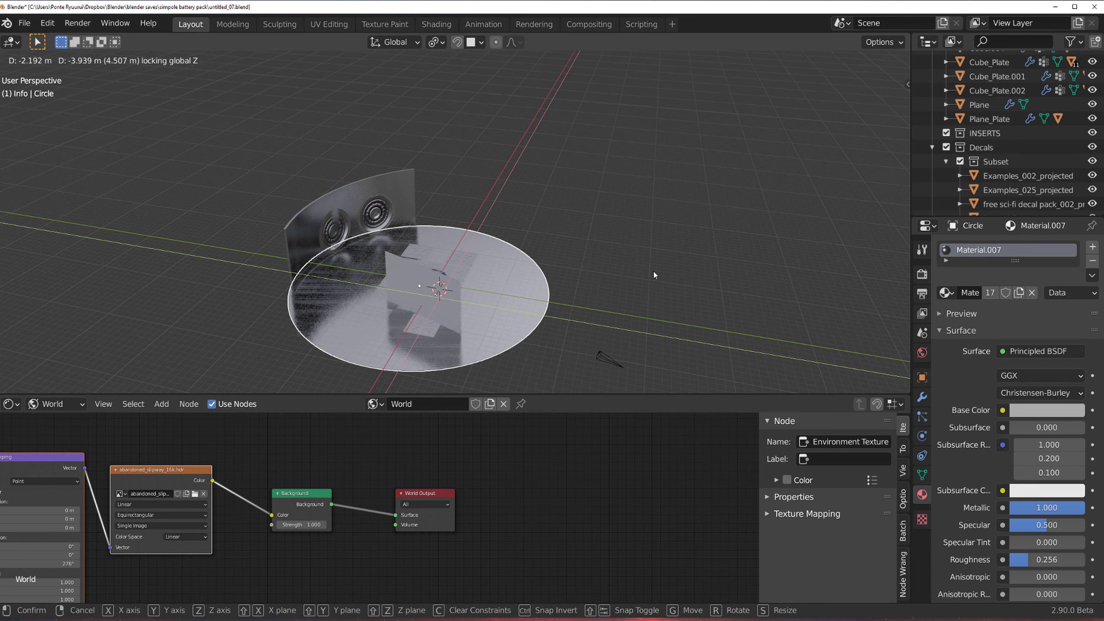
{"action": "left_click", "coordinate": [654, 270]}
{"action": "left_click", "coordinate": [616, 359]}
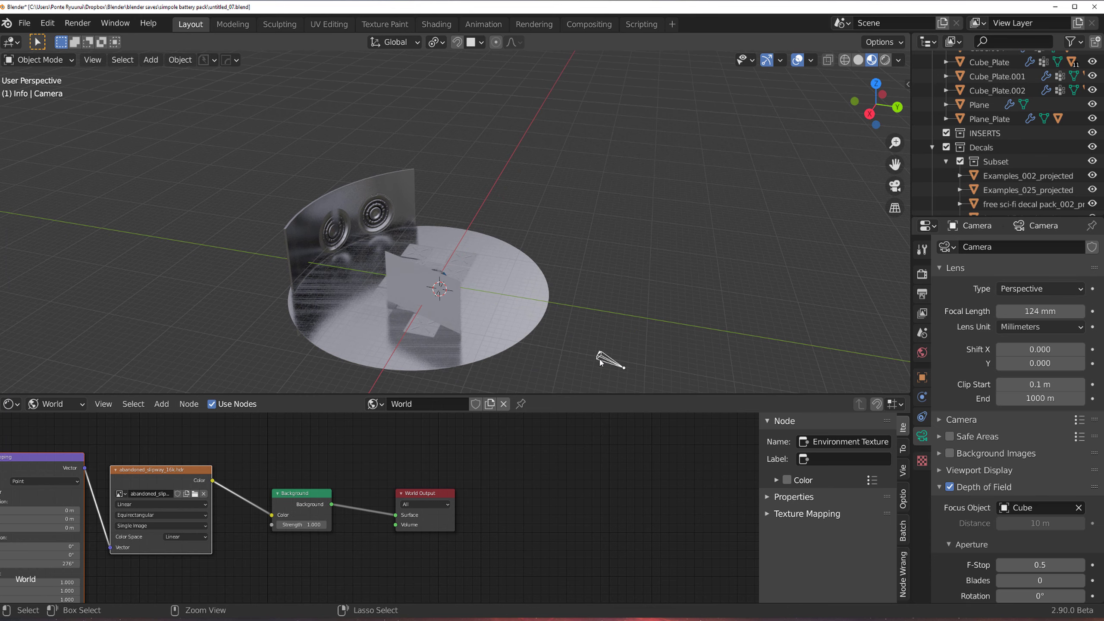
{"action": "key", "text": "ctrl+KP_0"}
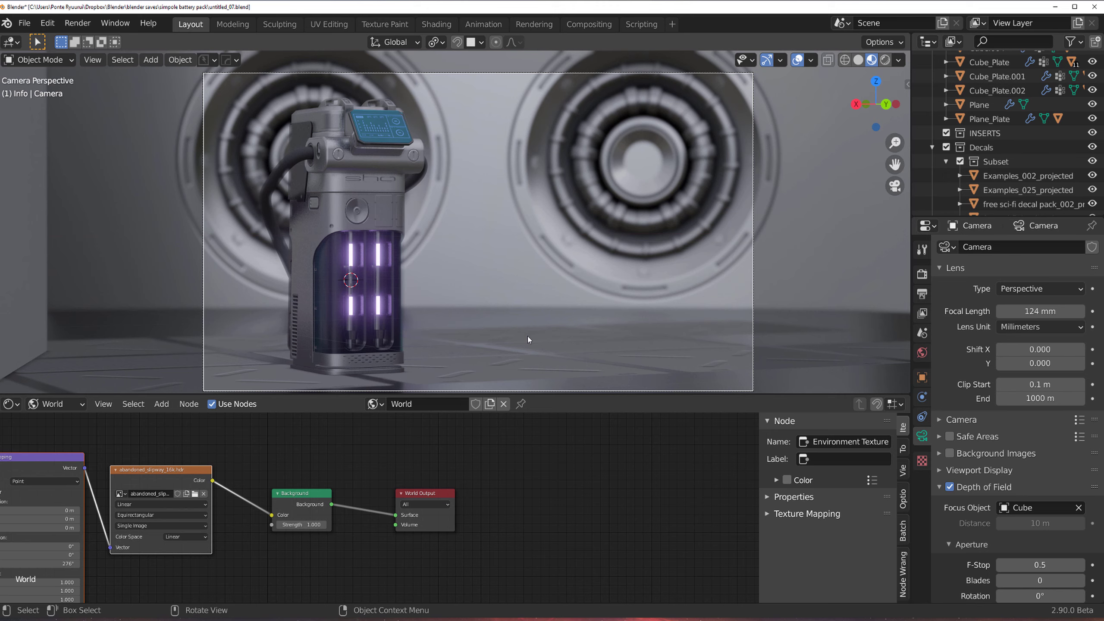
Step: Check the floor and framing through the camera in the rendered preview, and save the file
{"action": "scroll", "coordinate": [618, 261], "scroll_direction": "down", "scroll_amount": 2}
{"action": "left_click", "coordinate": [618, 261]}
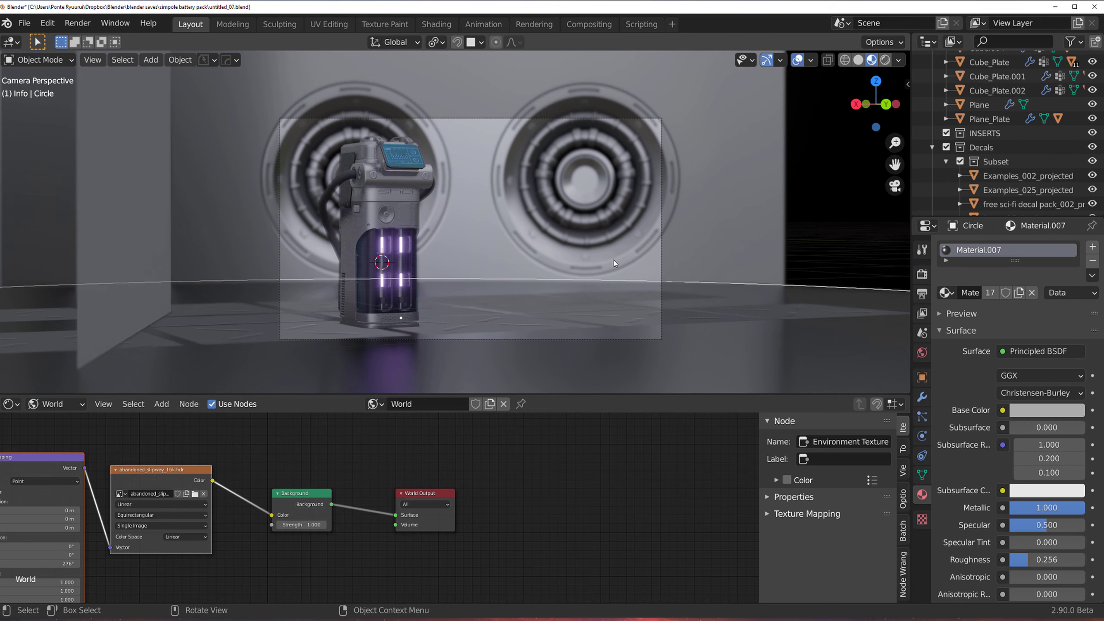
{"action": "scroll", "coordinate": [591, 266], "scroll_direction": "up", "scroll_amount": 2}
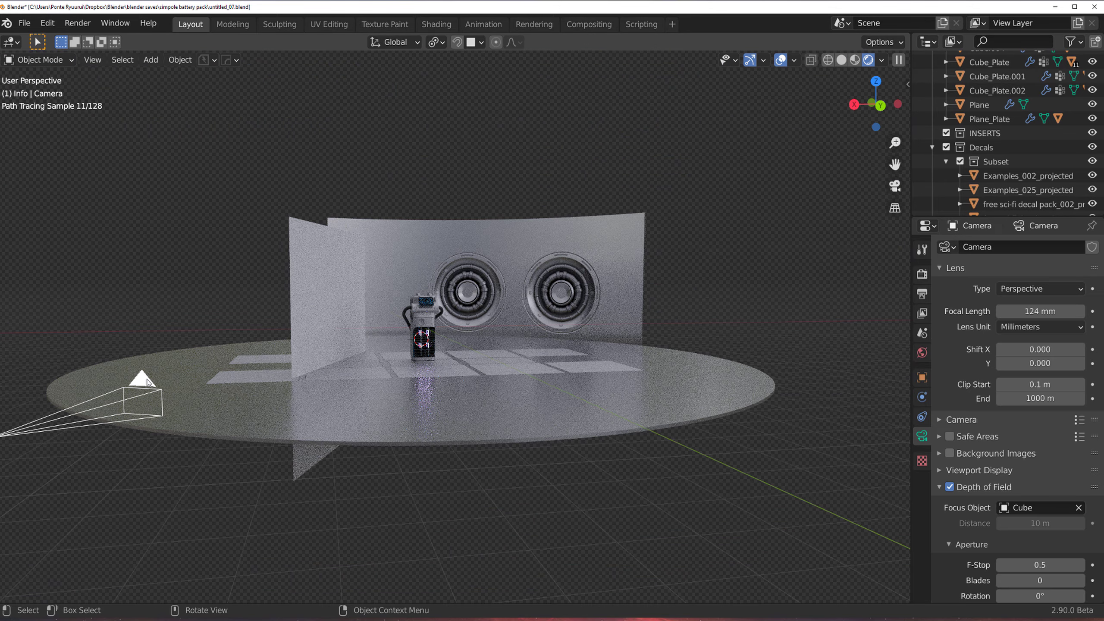
{"action": "key", "text": "ctrl+KP_0"}
{"action": "scroll", "coordinate": [713, 257], "scroll_direction": "down", "scroll_amount": 1}
{"action": "key", "text": "ctrl+s"}
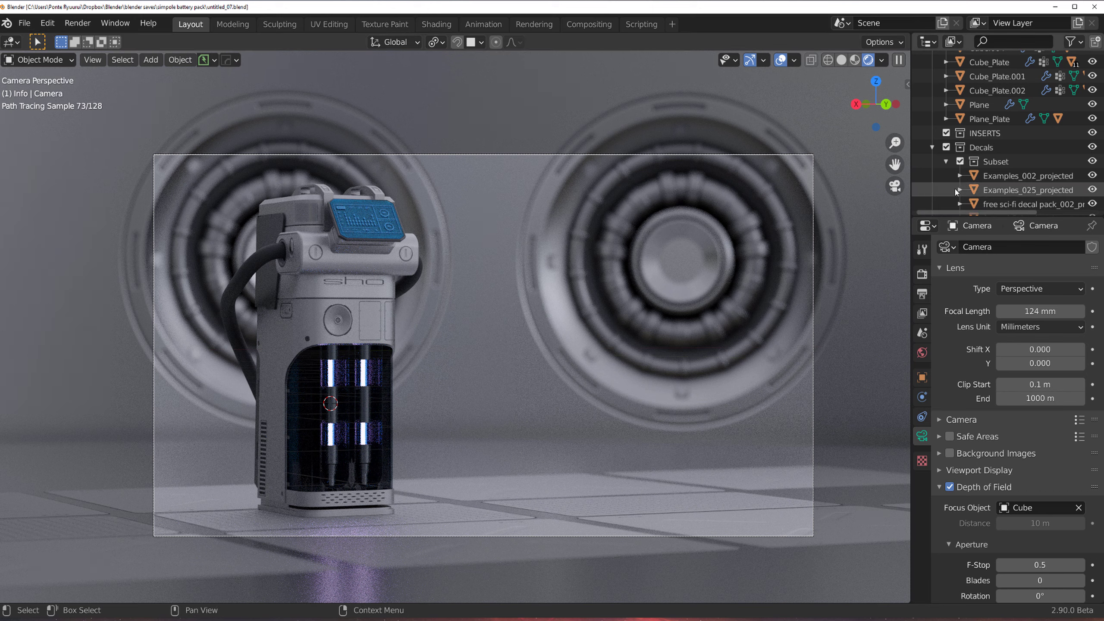
Step: Set the camera's exposure value to 8.97 and select the blue display decal on the battery pack's head
{"action": "key", "text": "n"}
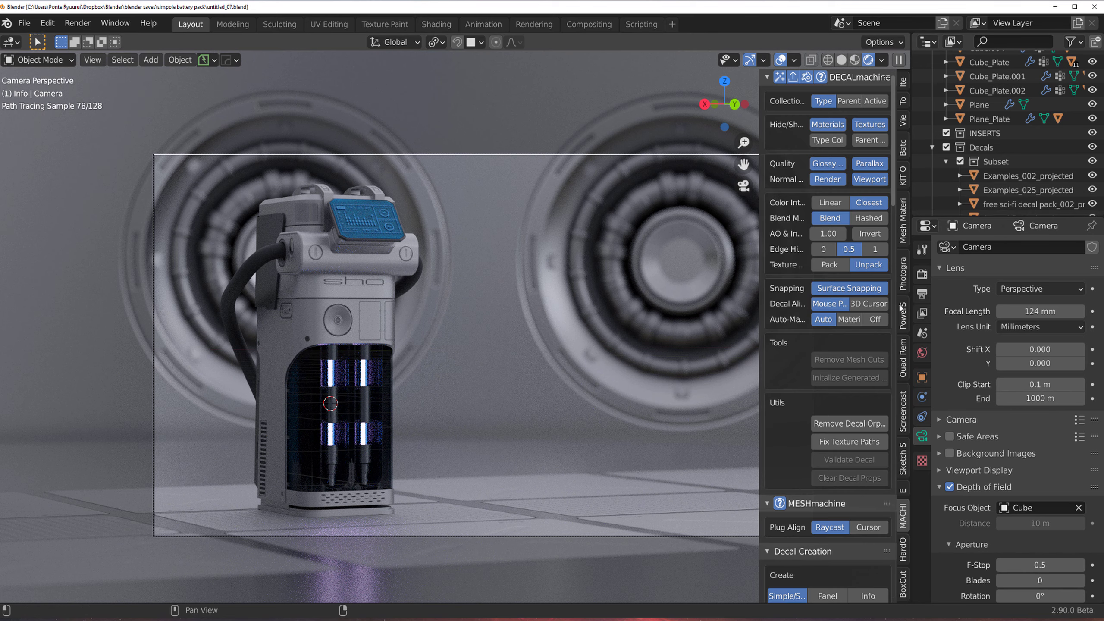
{"action": "left_click", "coordinate": [902, 274]}
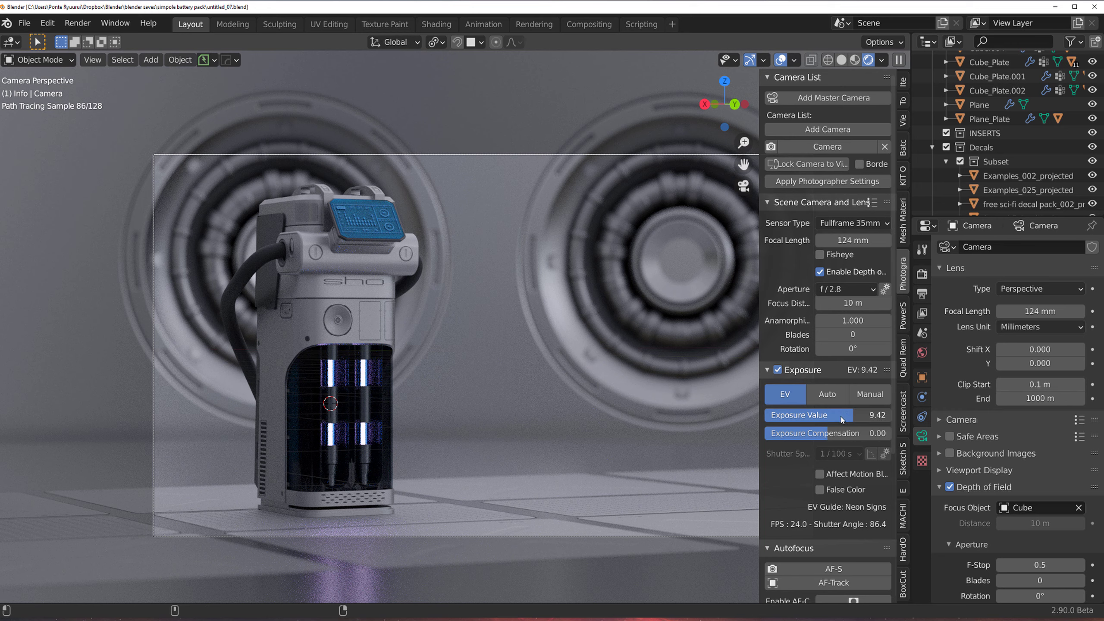
{"action": "left_click_drag", "start_coordinate": [822, 417], "coordinate": [784, 416]}
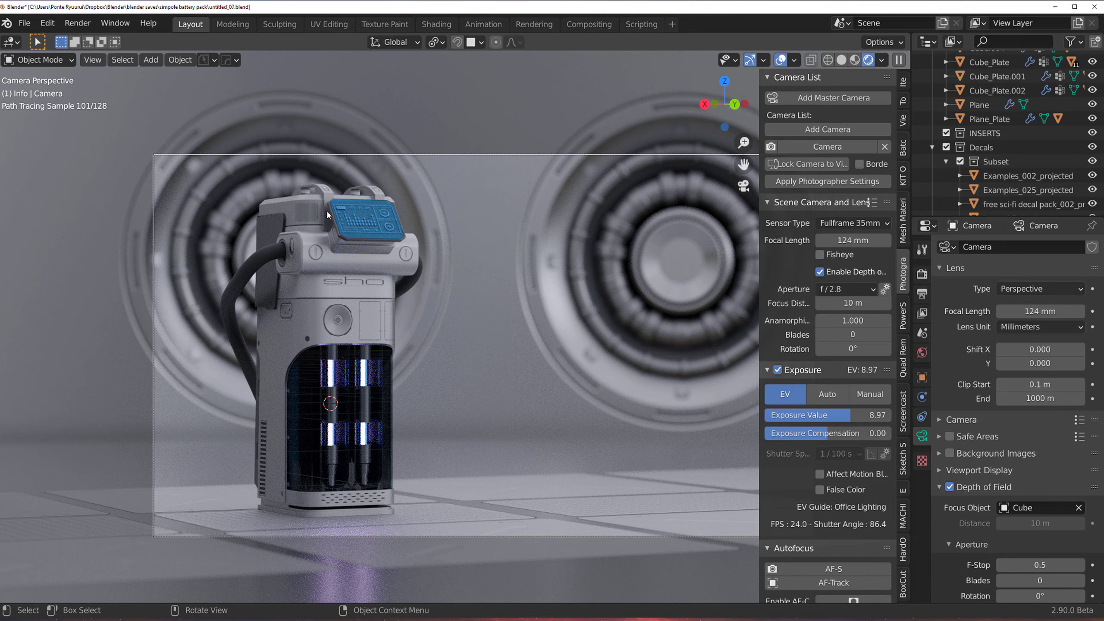
{"action": "scroll", "coordinate": [328, 213], "scroll_direction": "up", "scroll_amount": 3}
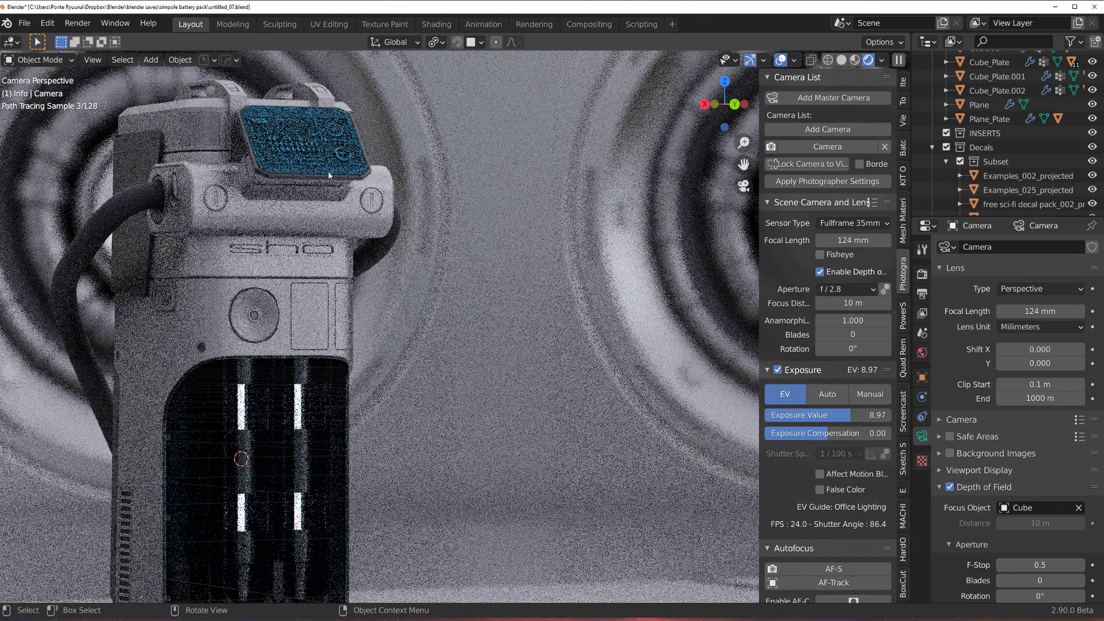
{"action": "left_click", "coordinate": [312, 147]}
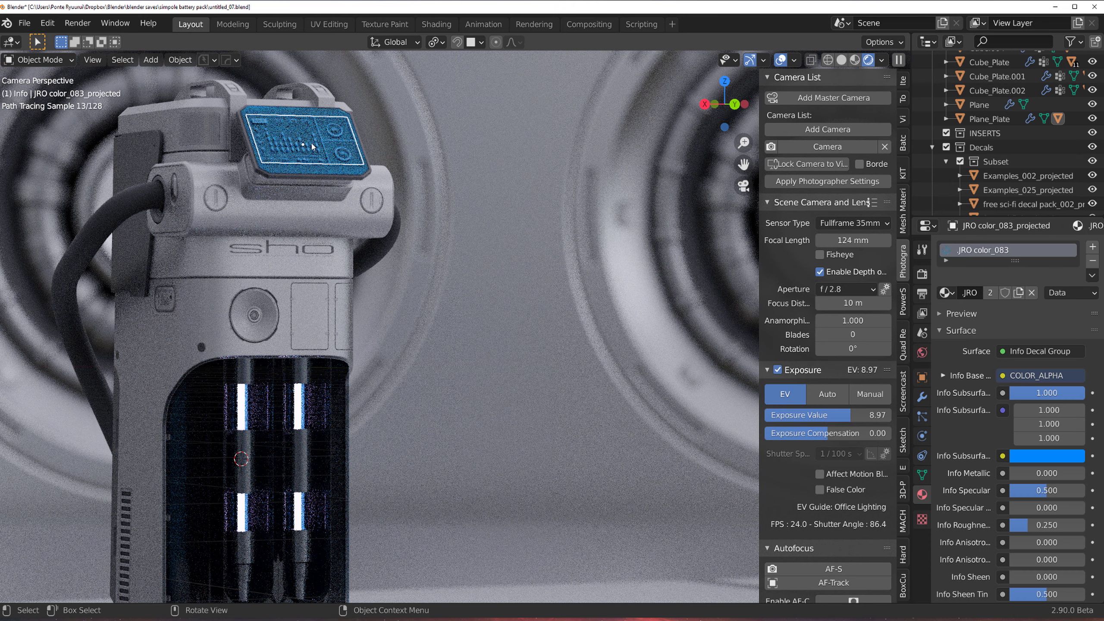
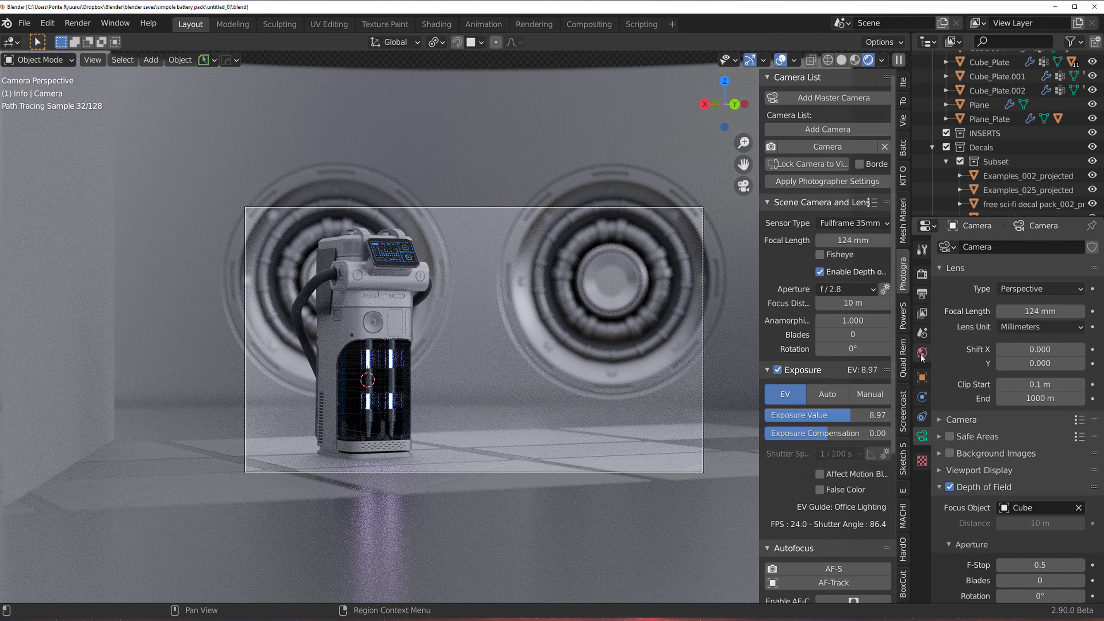
Step: Set the maximum transparency and transmission light bounces to 5 in the Cycles render settings
{"action": "left_click", "coordinate": [922, 274]}
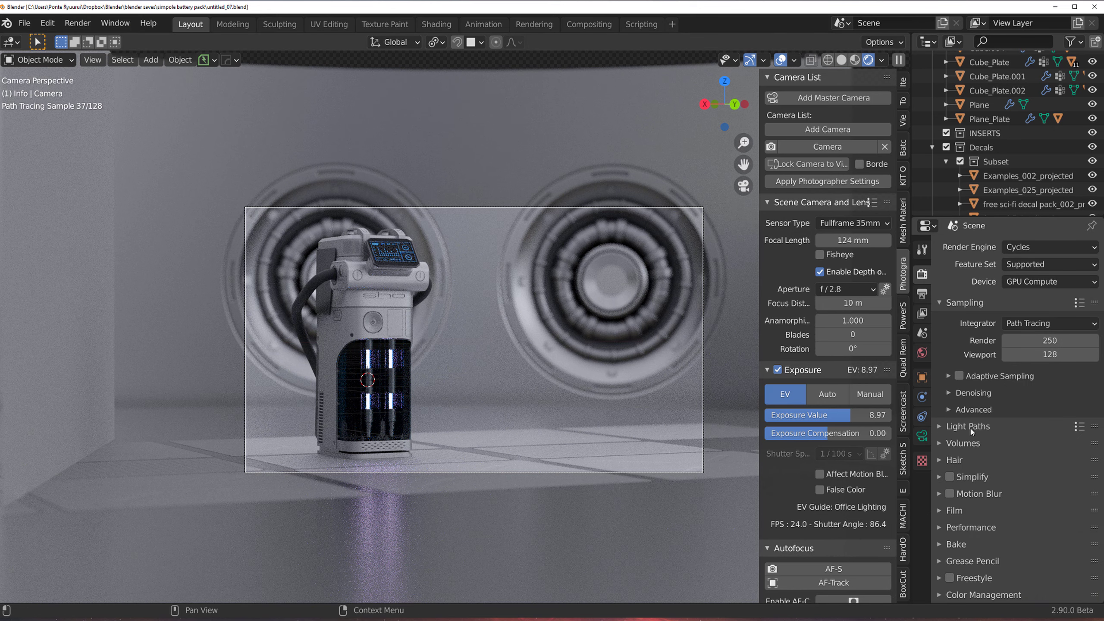
{"action": "left_click", "coordinate": [937, 424]}
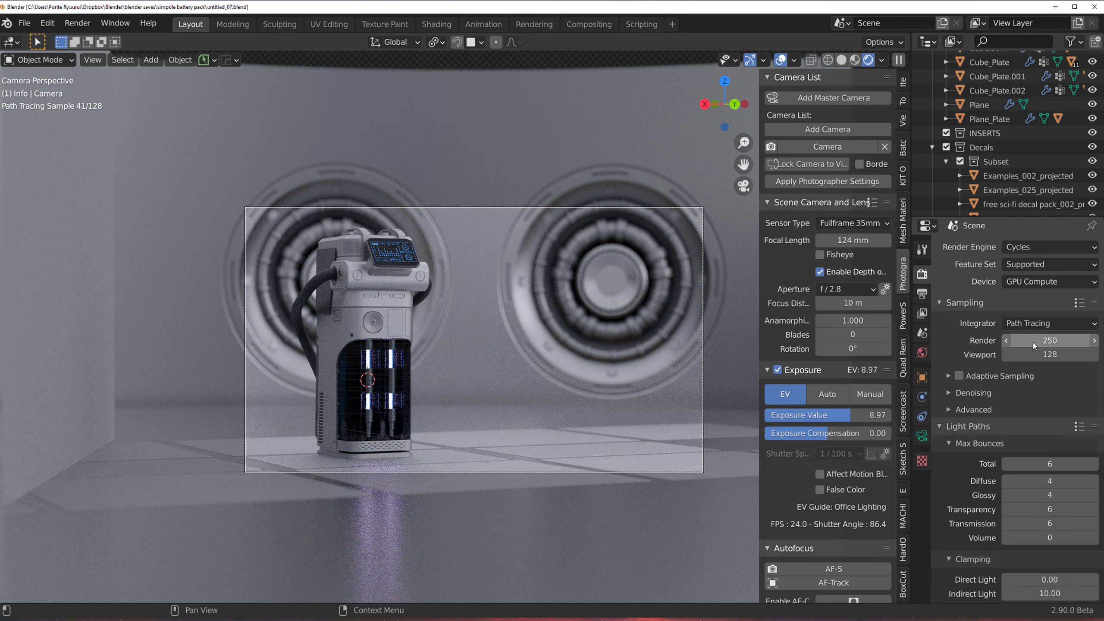
{"action": "left_click", "coordinate": [1070, 514]}
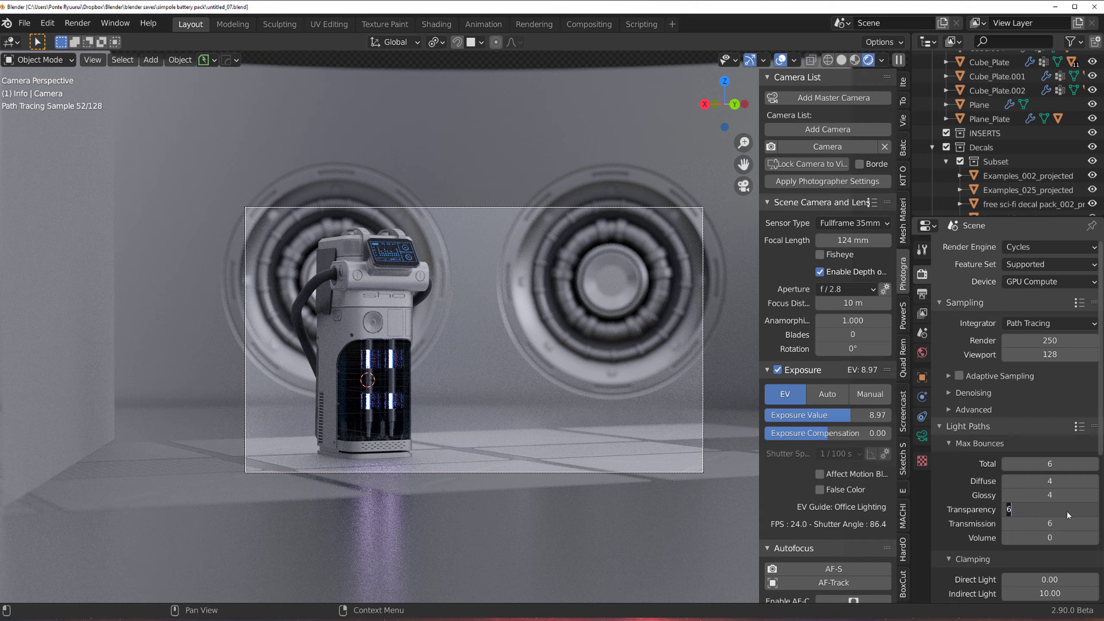
{"action": "type", "text": "5"}
{"action": "key", "text": "Tab"}
{"action": "type", "text": "5"}
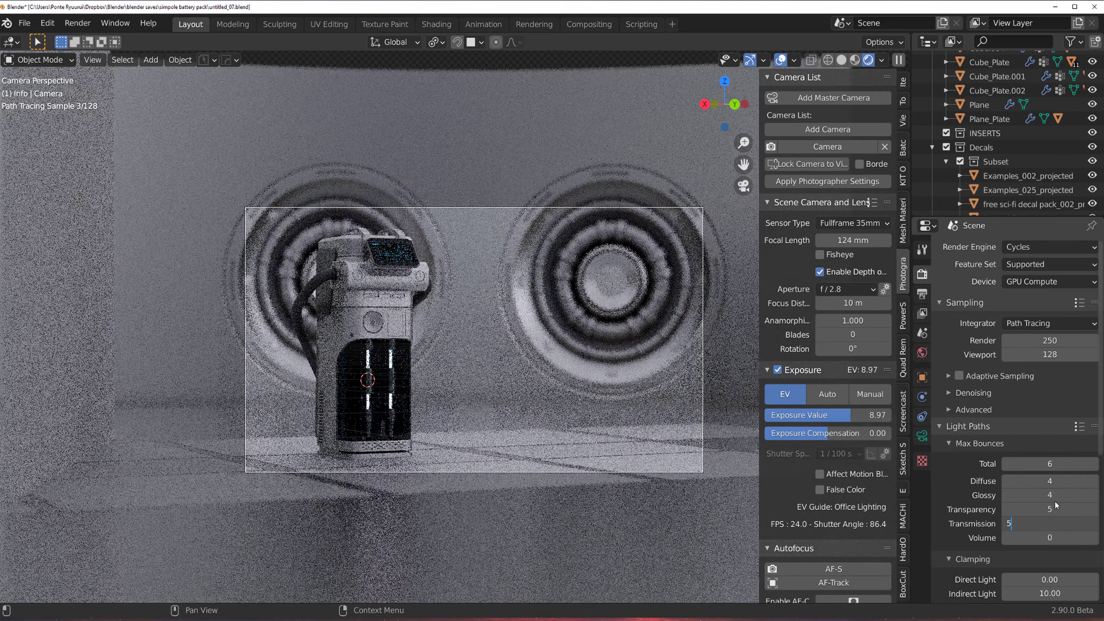
Step: Try 300 as the render sample count, then set it back to 250
{"action": "left_click", "coordinate": [1051, 341]}
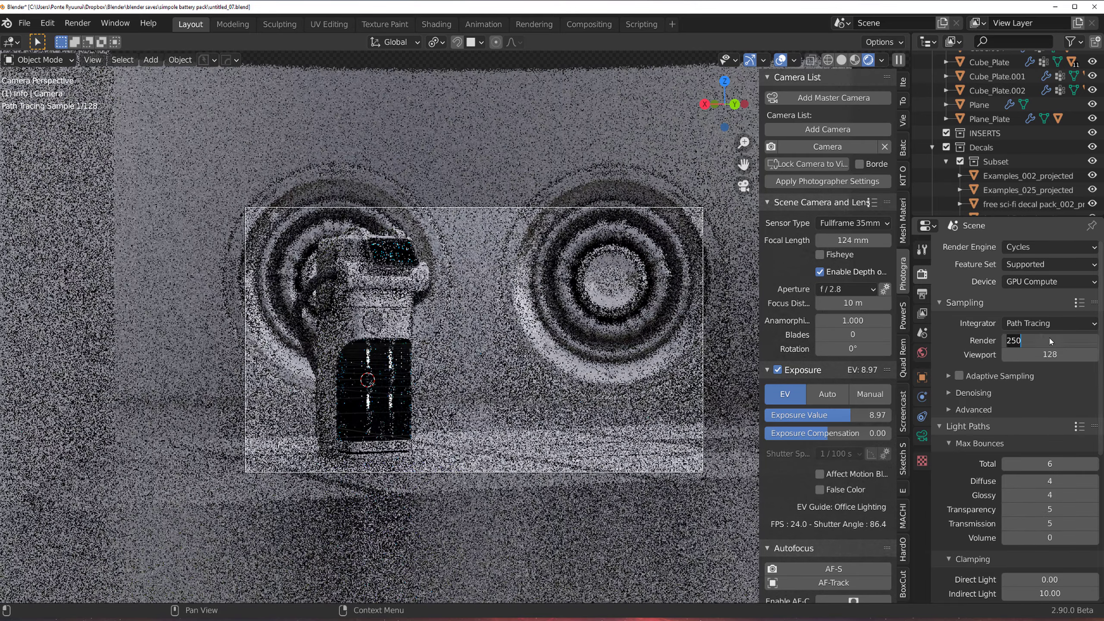
{"action": "type", "text": "300"}
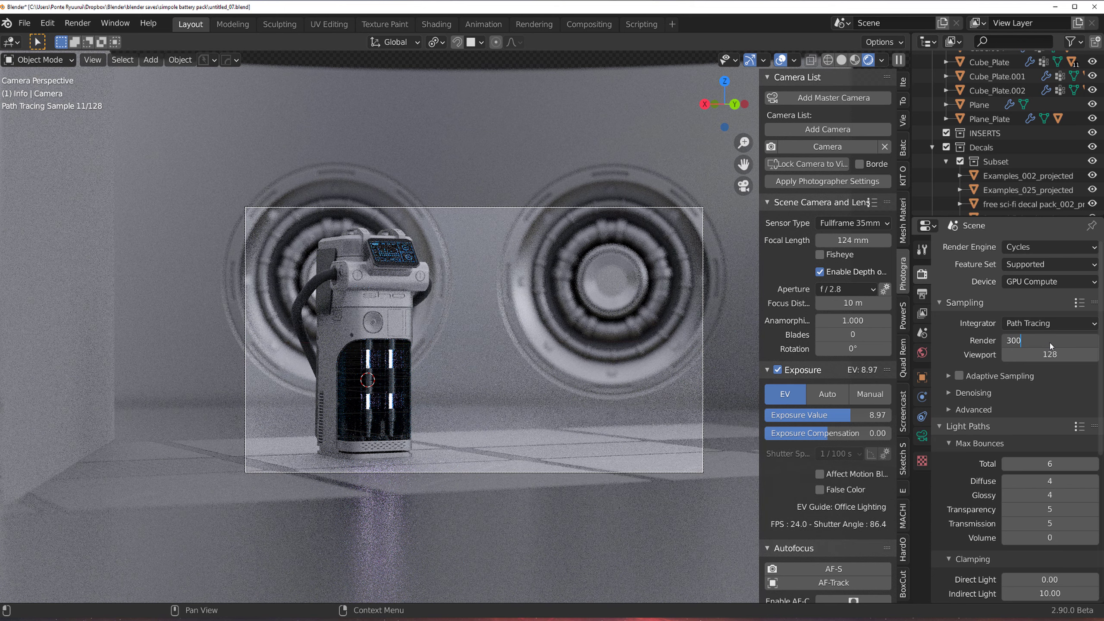
{"action": "key", "text": "shift+Home"}
{"action": "type", "text": "250"}
{"action": "key", "text": "Return"}
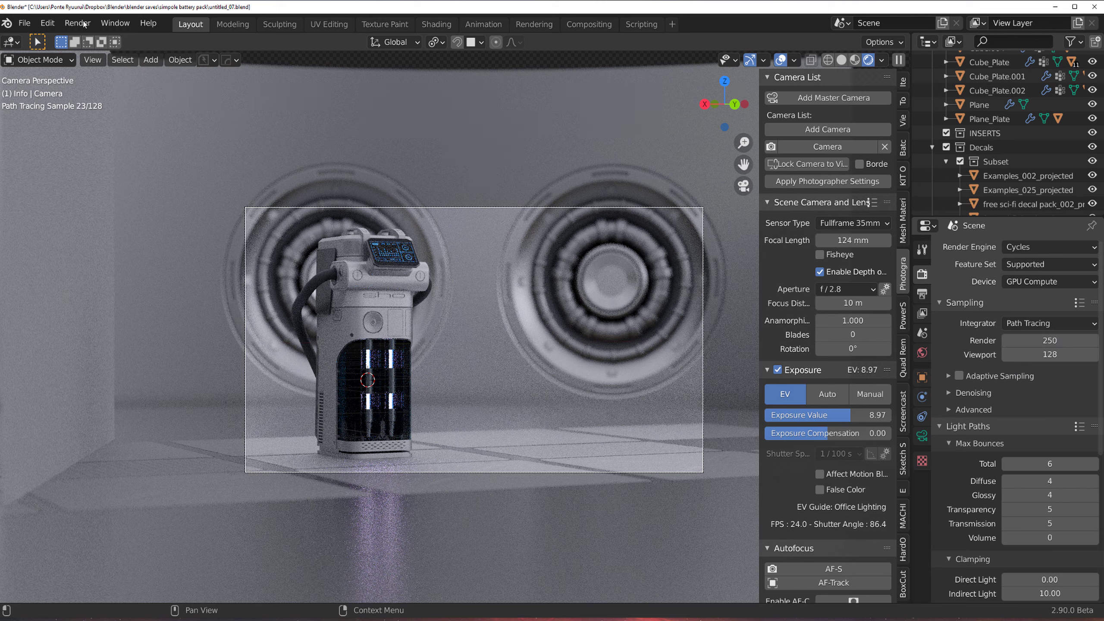
Step: Run a test render of the image to examine the result, then stop it
{"action": "left_click", "coordinate": [78, 23]}
{"action": "left_click", "coordinate": [105, 39]}
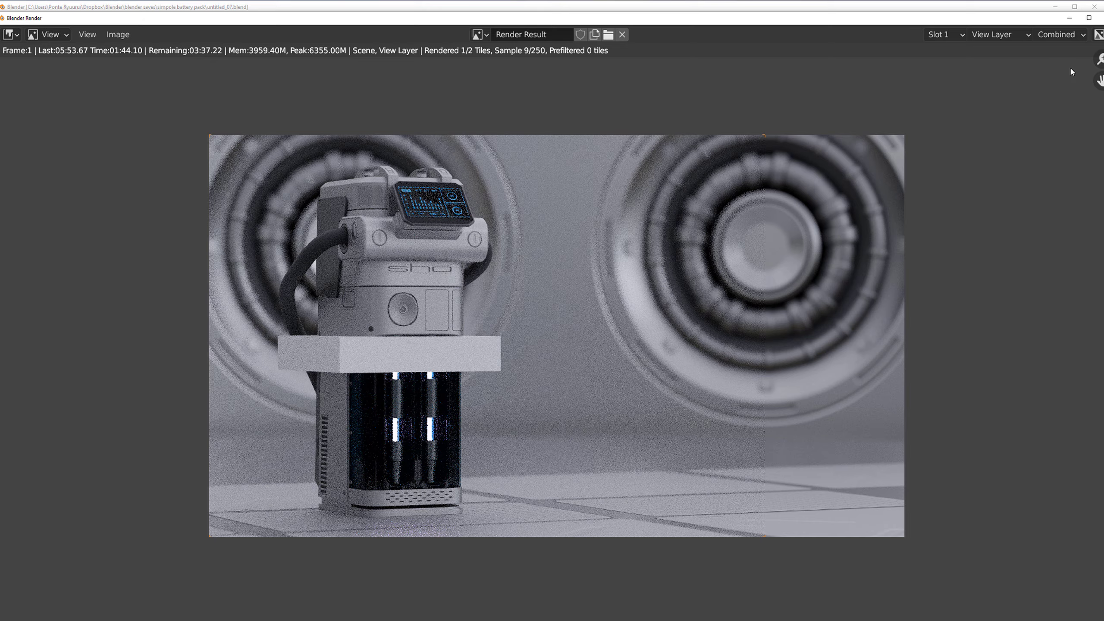
{"action": "key", "text": "Escape"}
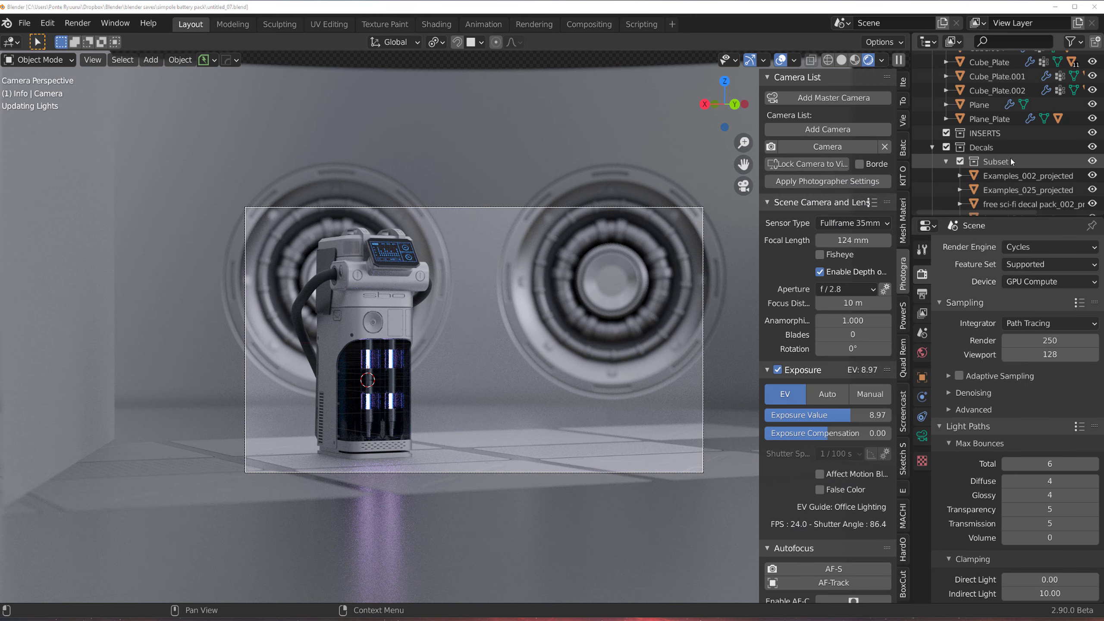
Step: Show the render visibility toggles for the scene's objects and hide the INSERTS collection
{"action": "left_click", "coordinate": [1071, 42]}
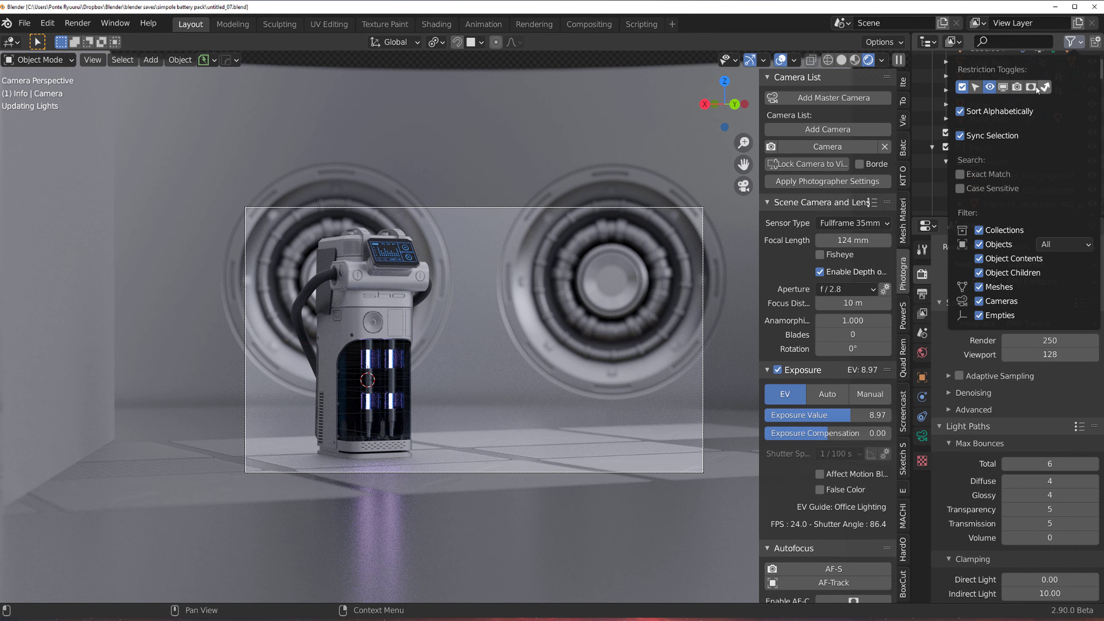
{"action": "left_click", "coordinate": [1017, 87]}
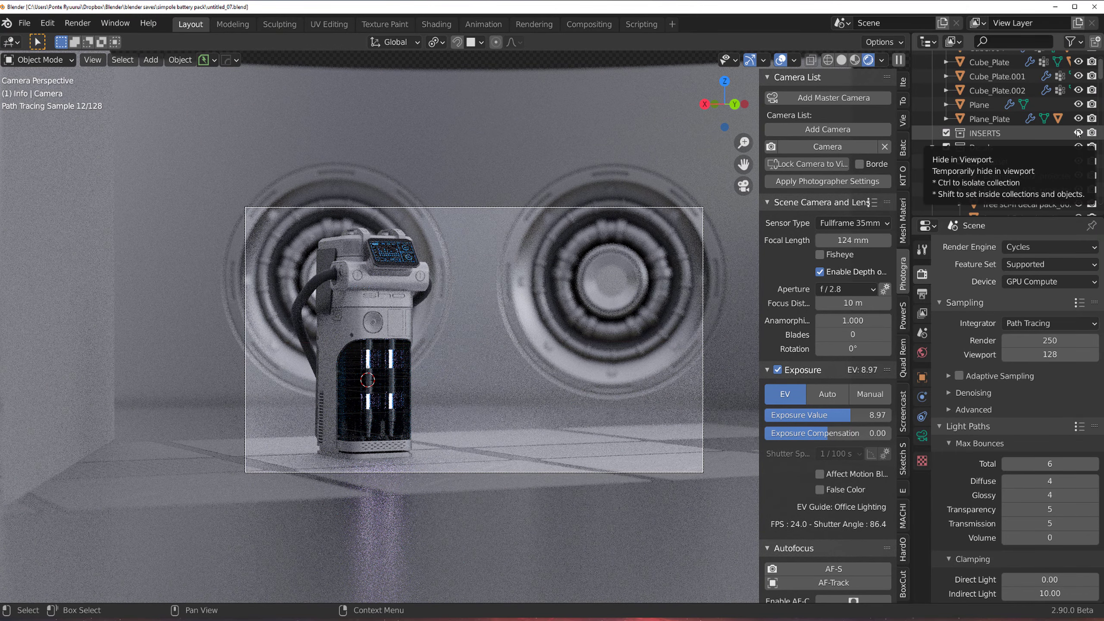
{"action": "left_click", "coordinate": [1079, 134]}
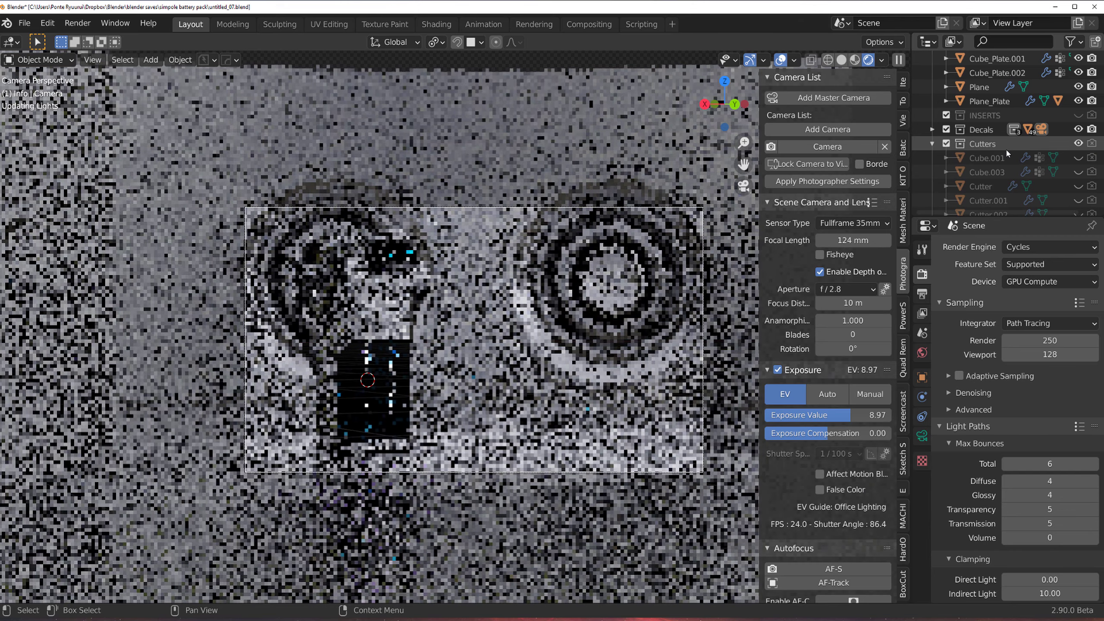
{"action": "scroll", "coordinate": [1005, 148], "scroll_direction": "up", "scroll_amount": 3}
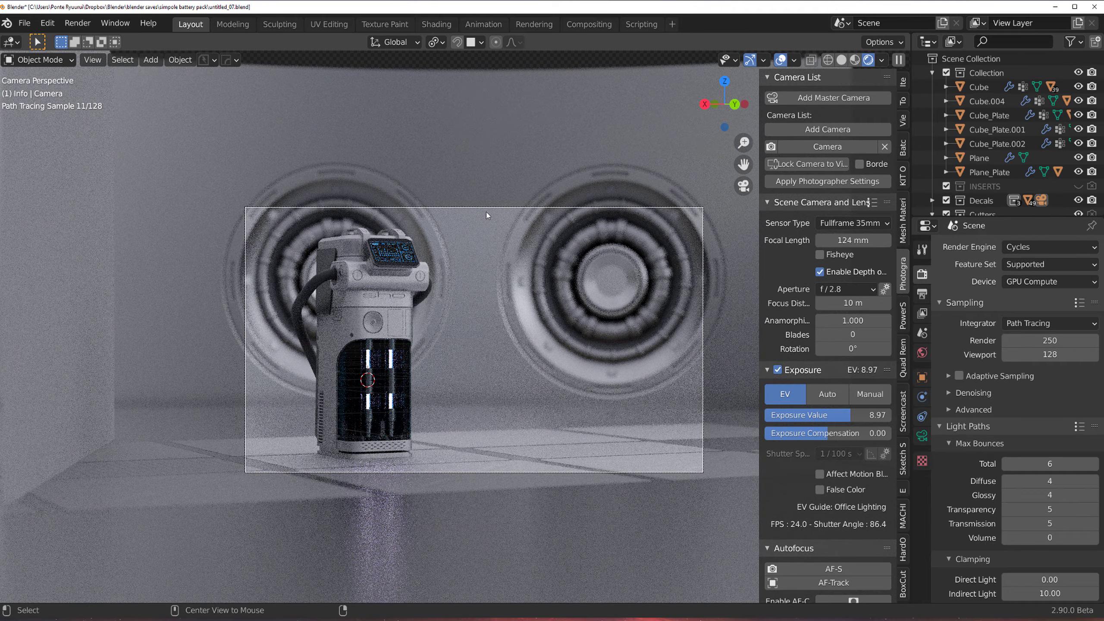
Step: Unhide all hidden objects and delete the stray rectangular block that crosses the battery pack's body above the glass window
{"action": "key", "text": "alt+h"}
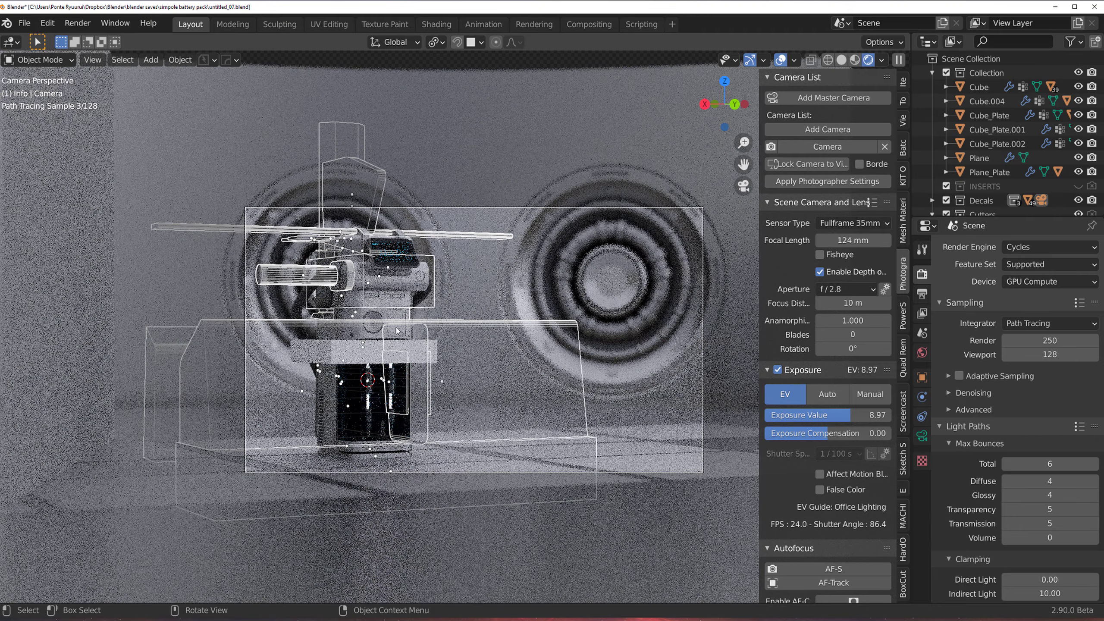
{"action": "left_click", "coordinate": [335, 350]}
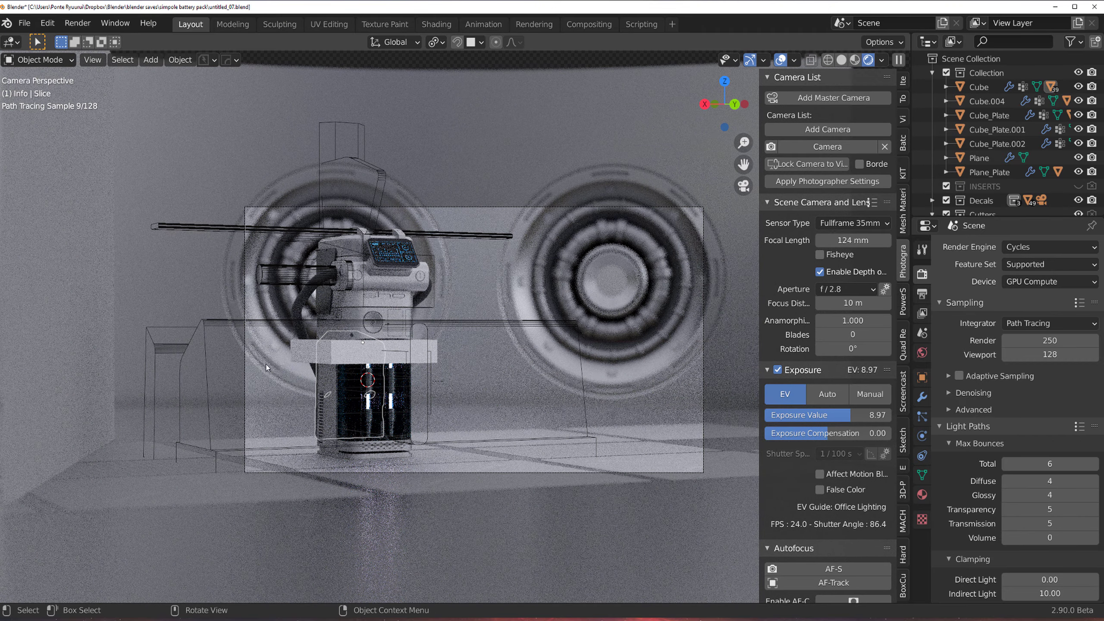
{"action": "left_click", "coordinate": [300, 355]}
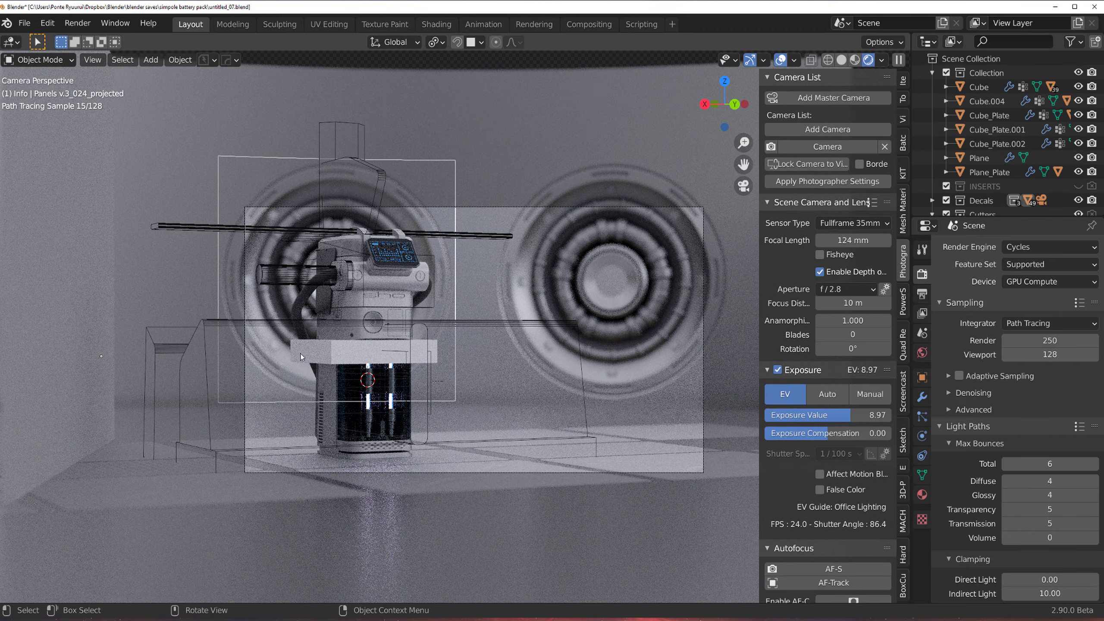
{"action": "left_click", "coordinate": [300, 354]}
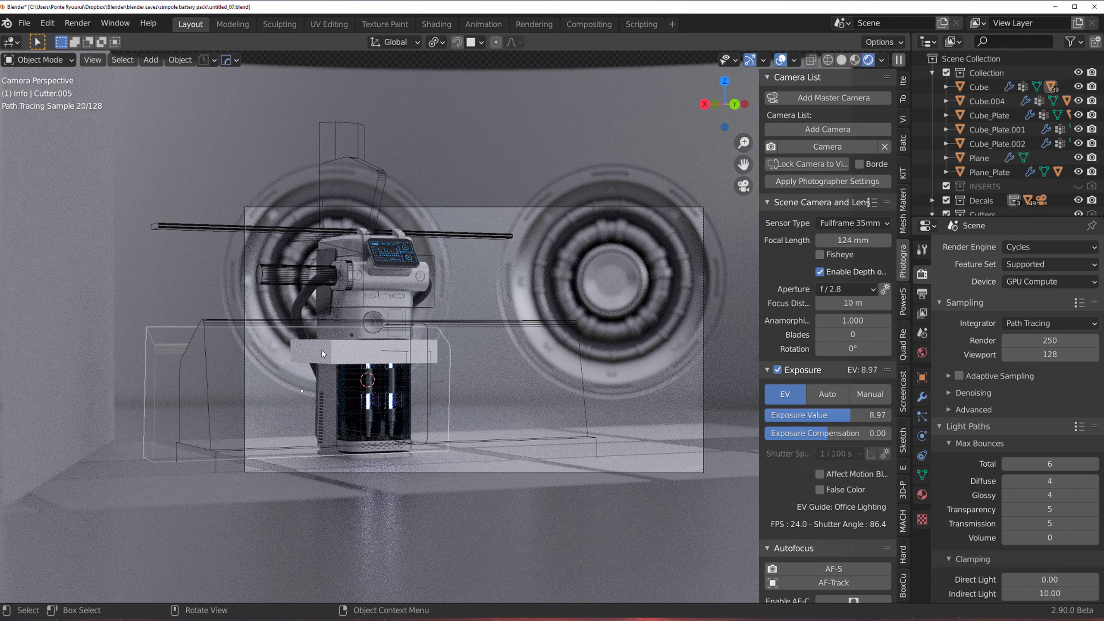
{"action": "left_click", "coordinate": [322, 353]}
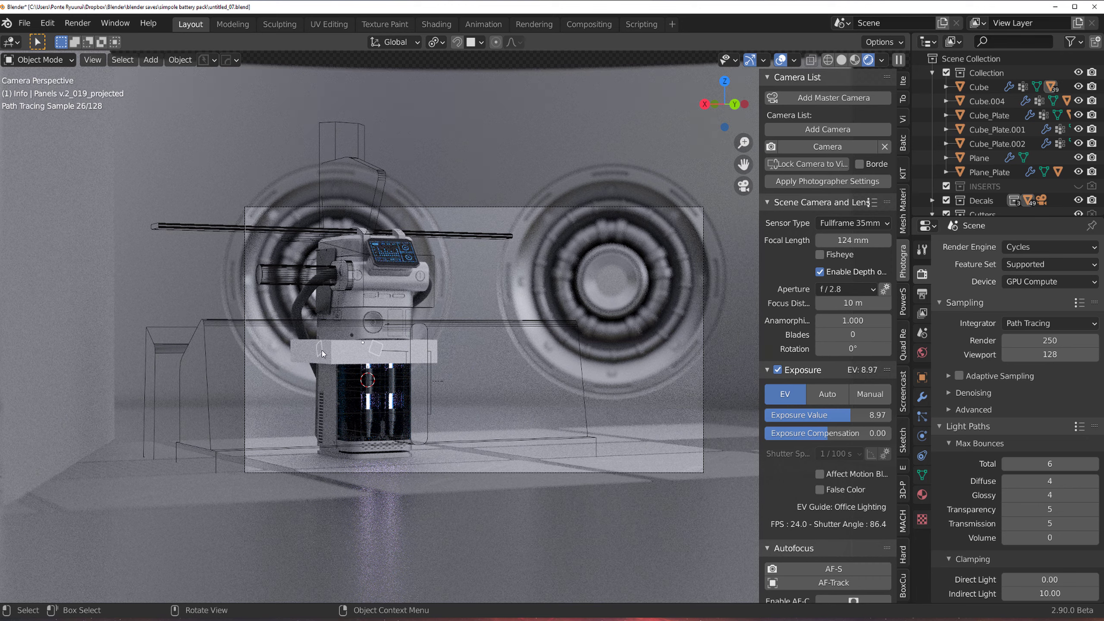
{"action": "left_click", "coordinate": [323, 353]}
{"action": "left_click", "coordinate": [322, 353]}
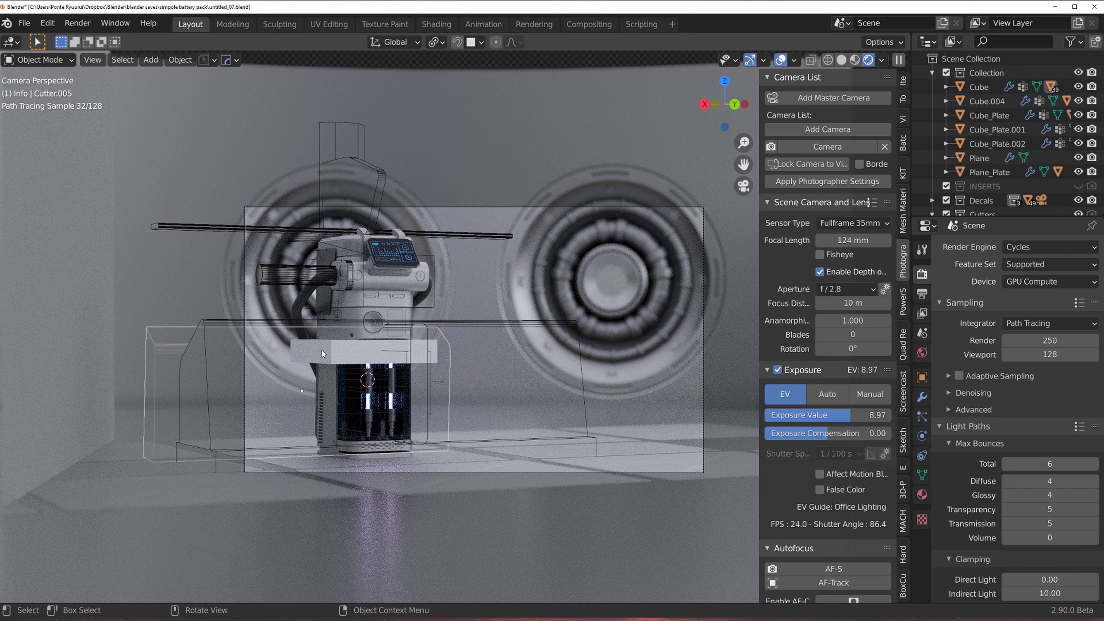
{"action": "left_click", "coordinate": [323, 353]}
{"action": "left_click", "coordinate": [337, 354]}
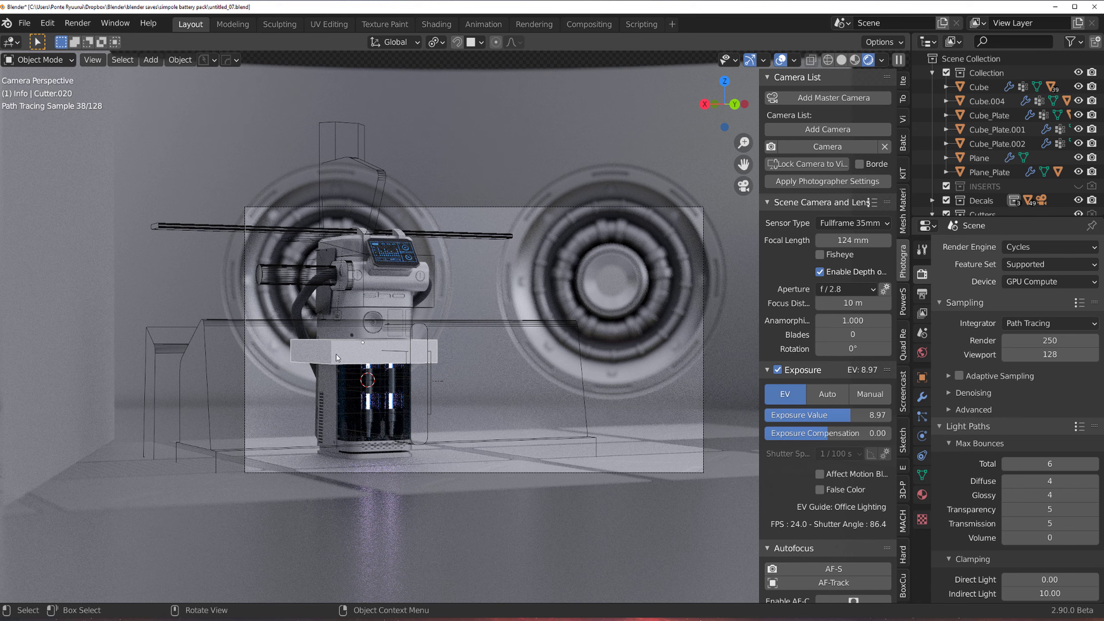
{"action": "key", "text": "x"}
{"action": "left_click", "coordinate": [336, 354]}
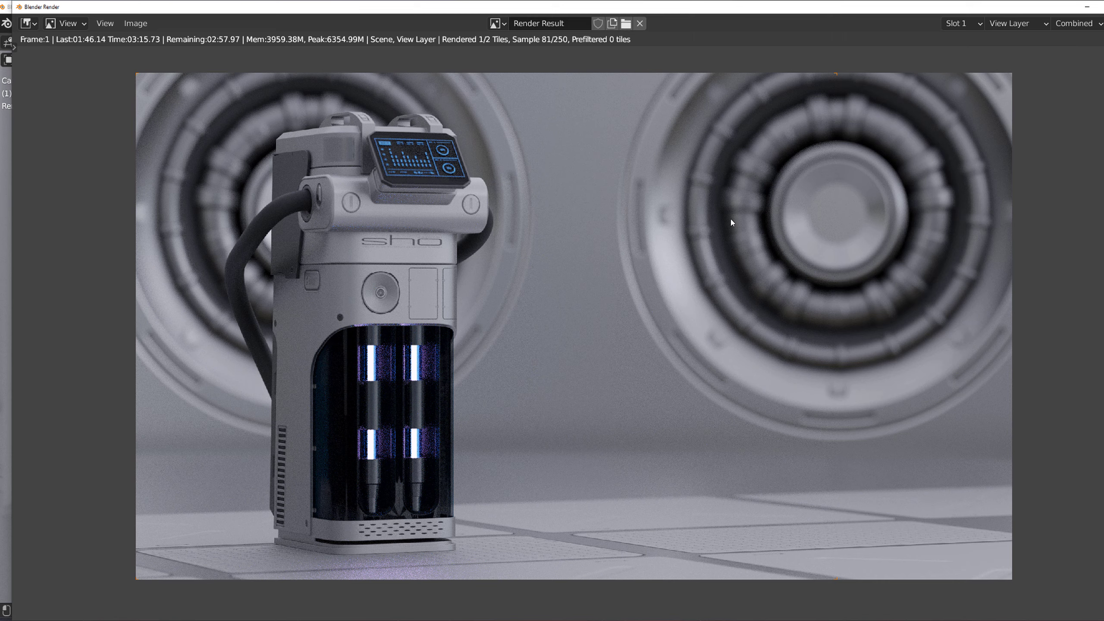
Step: Stop the test render, show the material settings and identify the inset object at the glass window with a trial move that is cancelled
{"action": "key", "text": "Escape"}
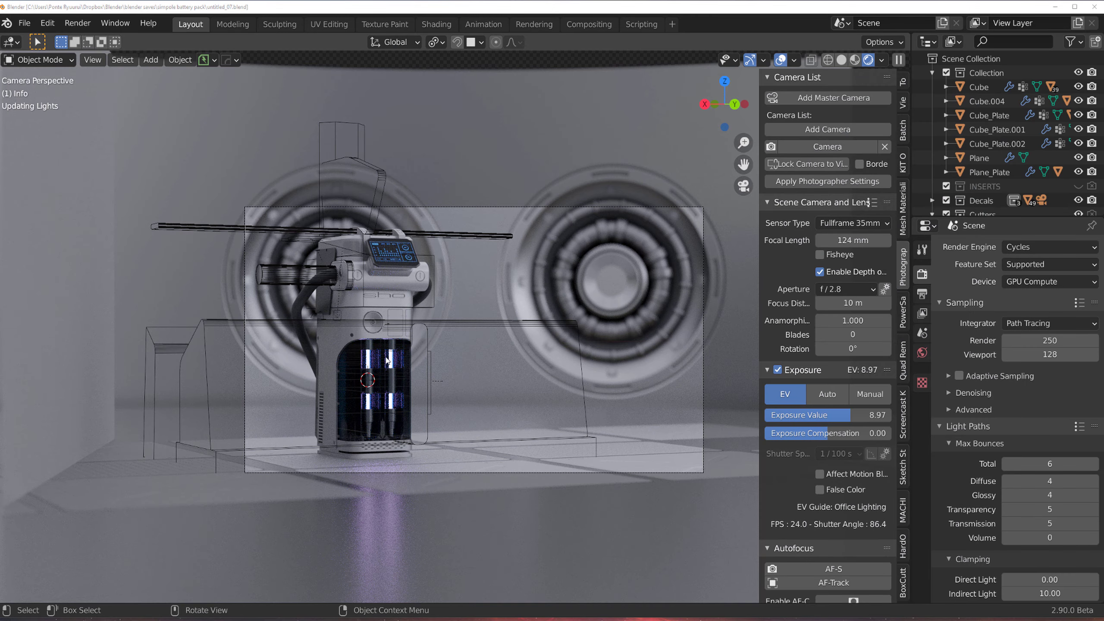
{"action": "left_click", "coordinate": [377, 384]}
{"action": "left_click", "coordinate": [377, 384]}
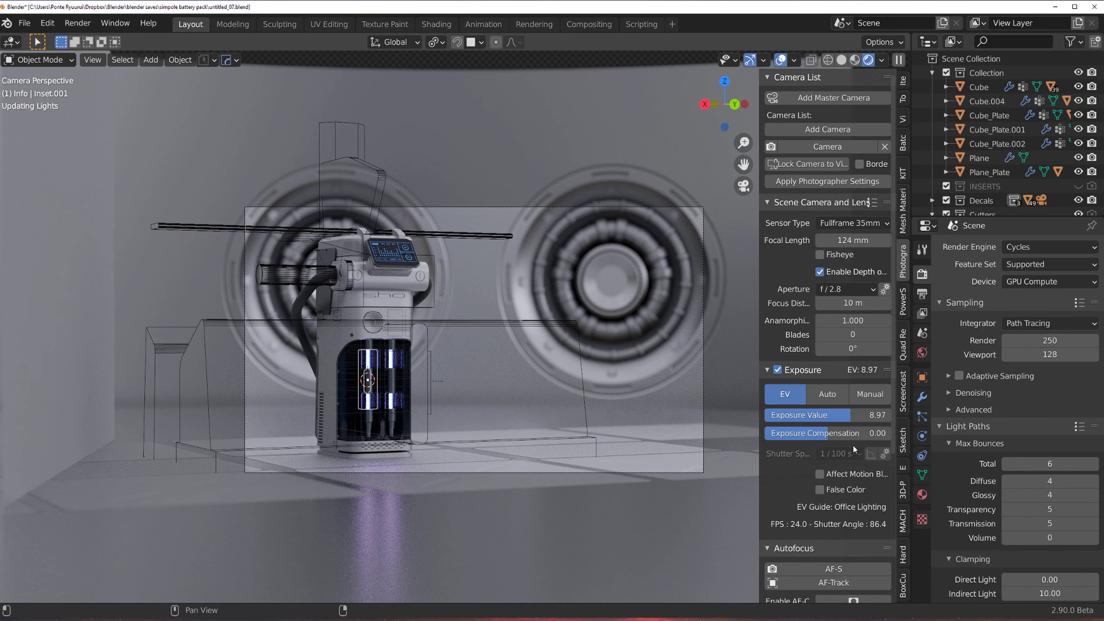
{"action": "left_click", "coordinate": [922, 495]}
{"action": "left_click", "coordinate": [375, 420]}
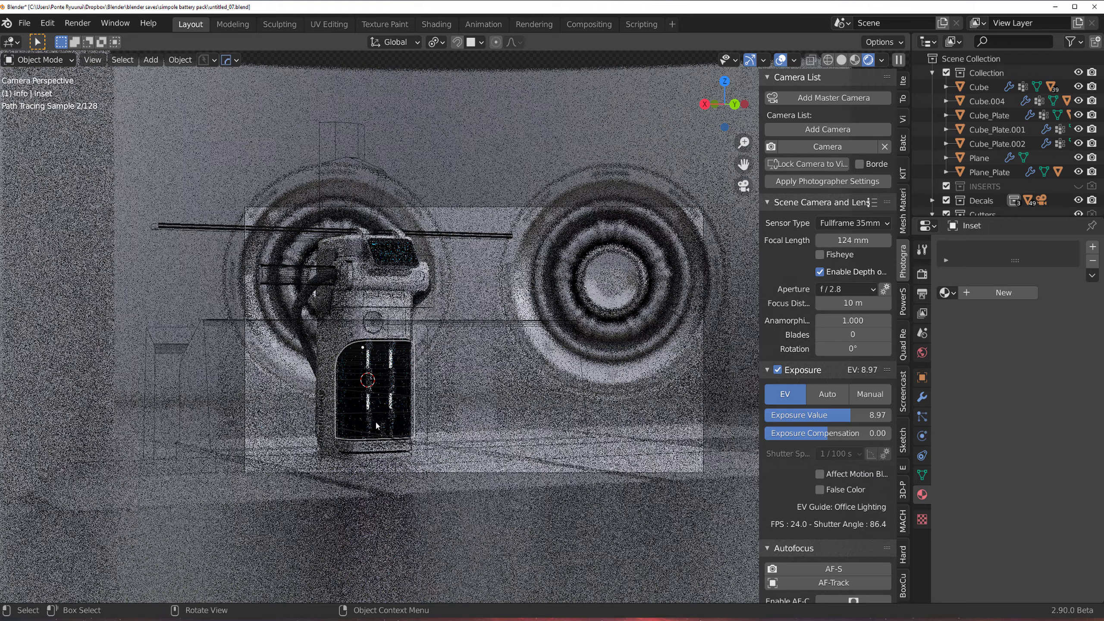
{"action": "key", "text": "g"}
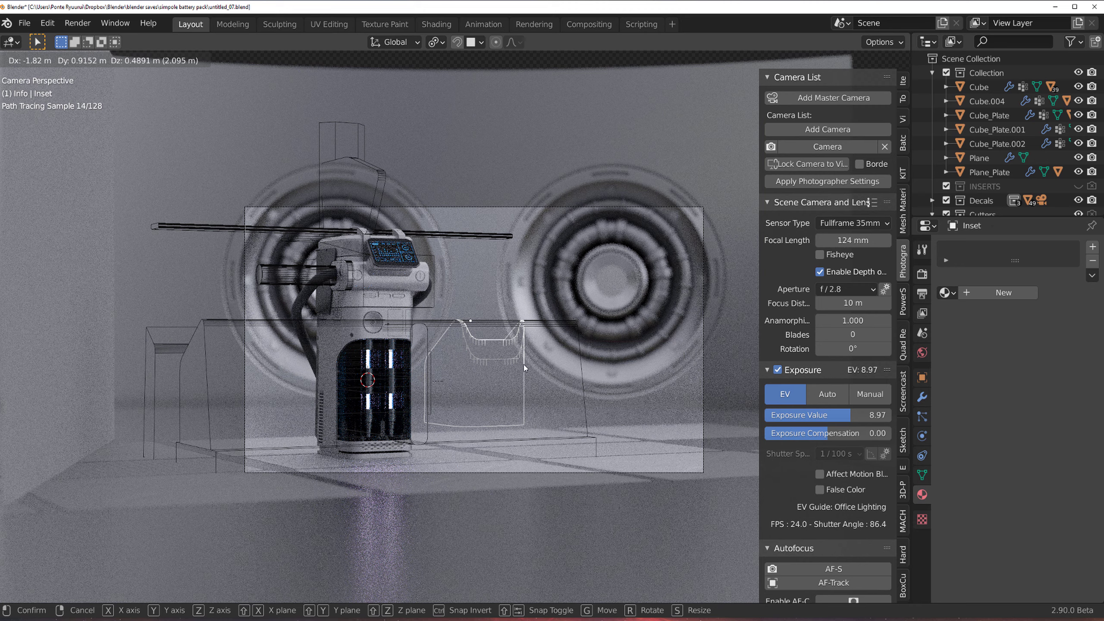
{"action": "right_click", "coordinate": [523, 365]}
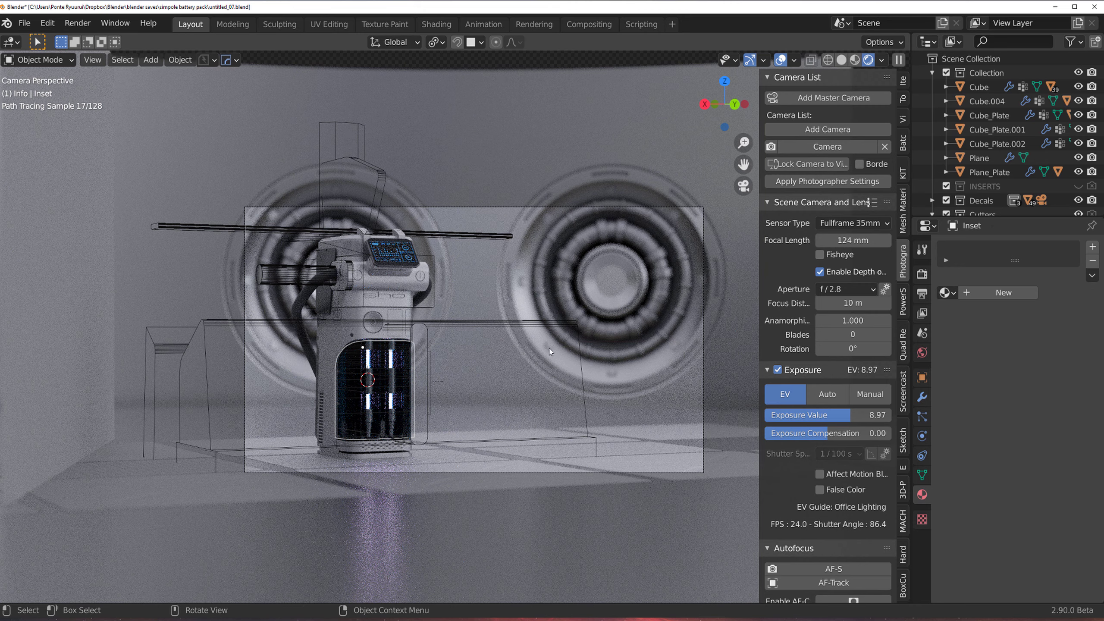
Step: Switch the viewport to material preview, cycle through the overlapping objects around the glass window and trial-move Cube.003, cancelling the move
{"action": "left_click", "coordinate": [842, 60]}
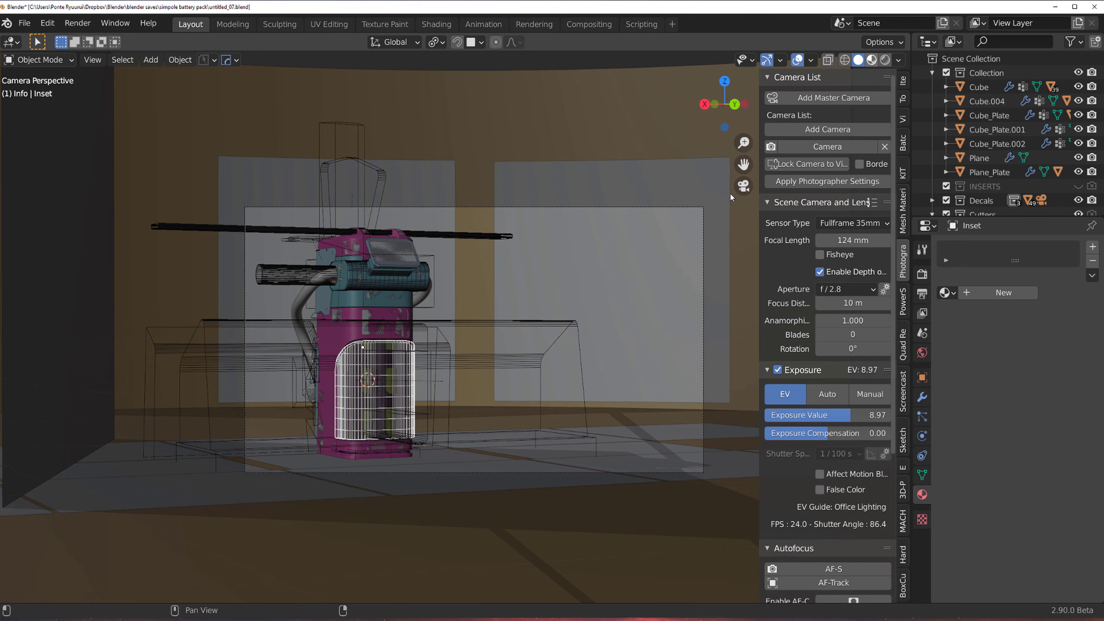
{"action": "key", "text": "z"}
{"action": "left_click", "coordinate": [370, 397]}
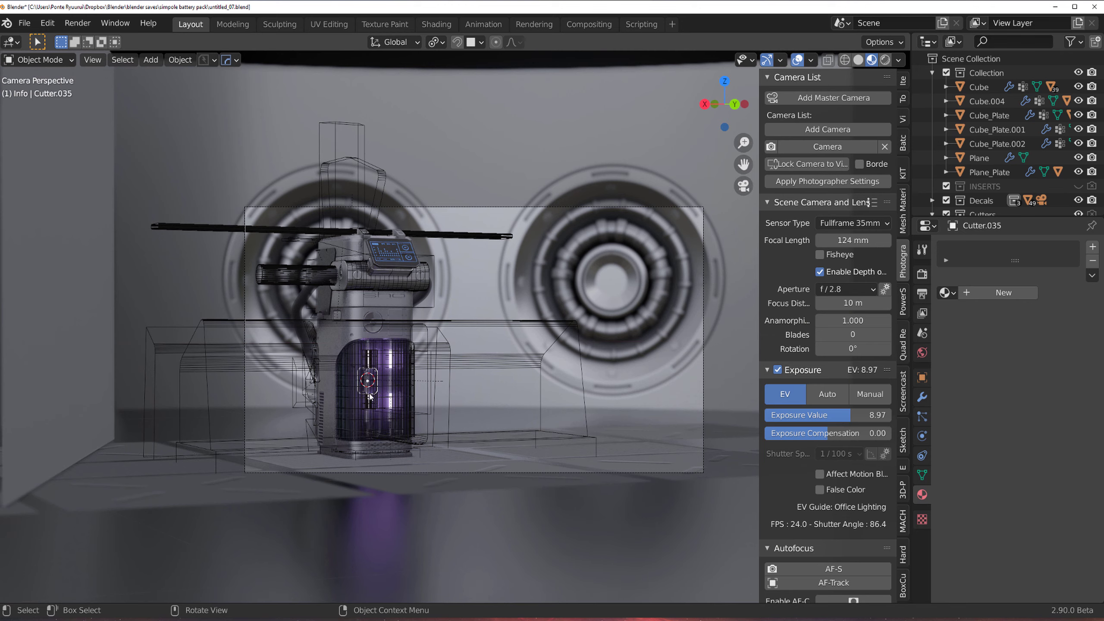
{"action": "left_click", "coordinate": [355, 392]}
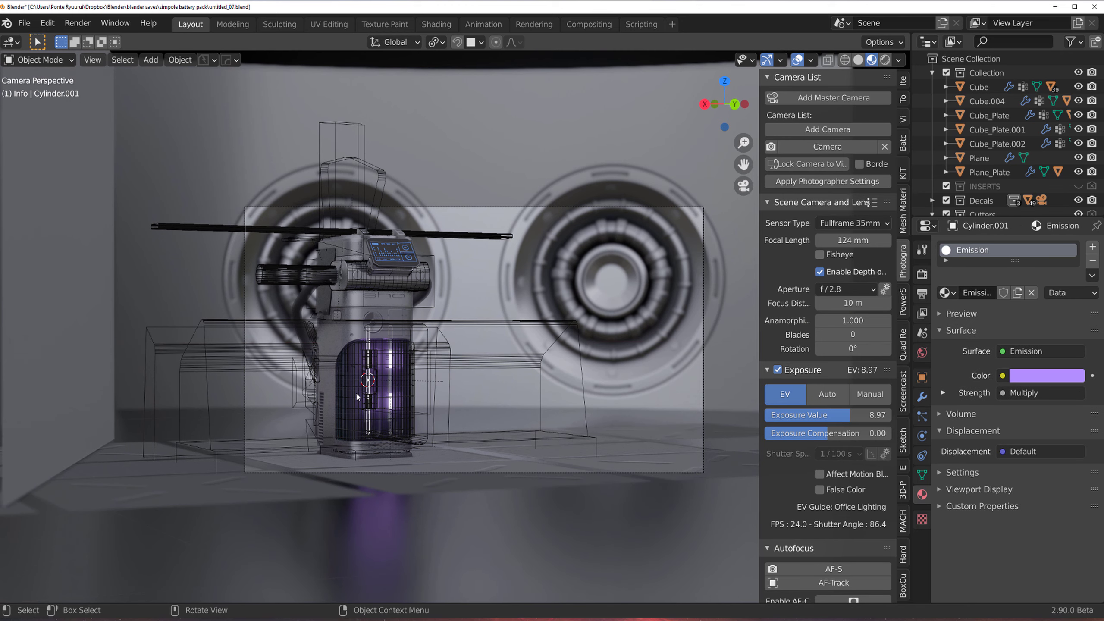
{"action": "left_click", "coordinate": [355, 392]}
{"action": "left_click", "coordinate": [356, 396]}
{"action": "left_click", "coordinate": [355, 397]}
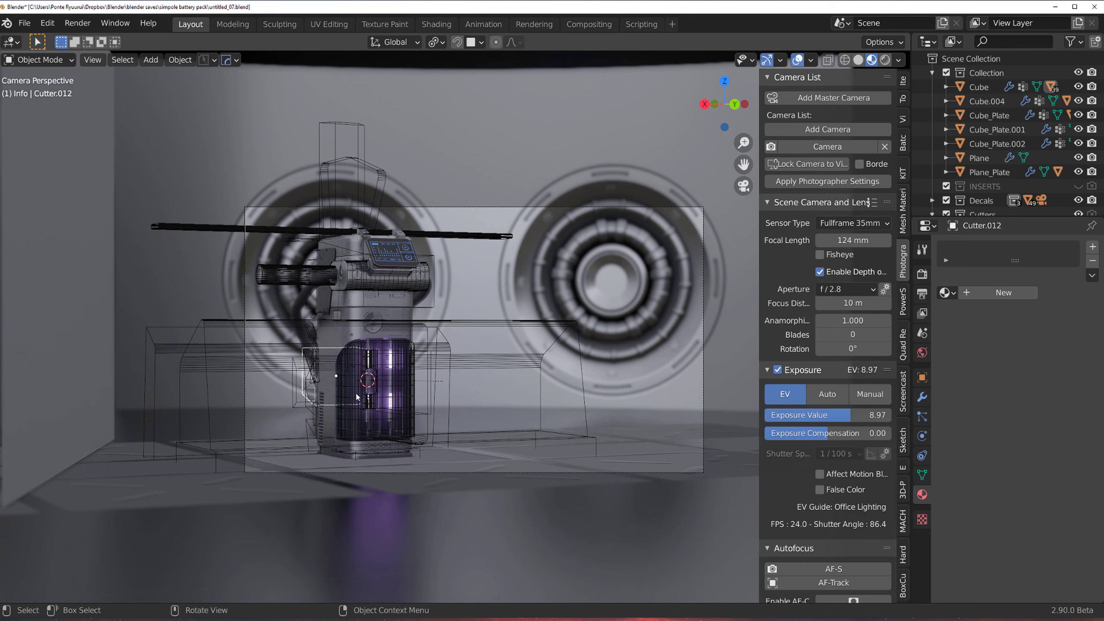
{"action": "left_click", "coordinate": [356, 397]}
{"action": "left_click", "coordinate": [357, 397]}
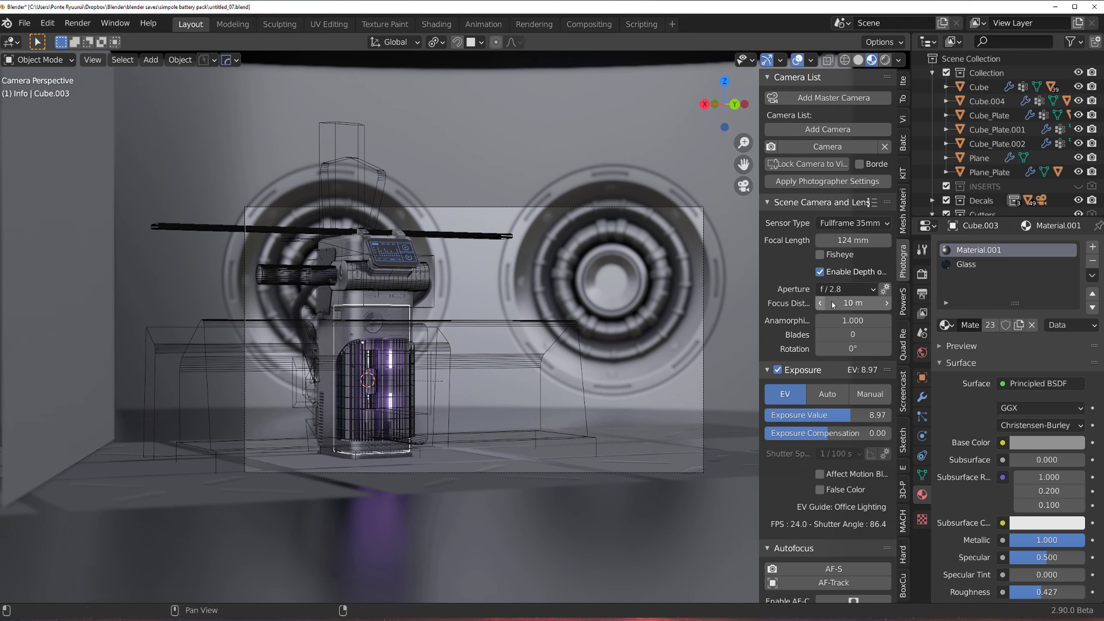
{"action": "key", "text": "g"}
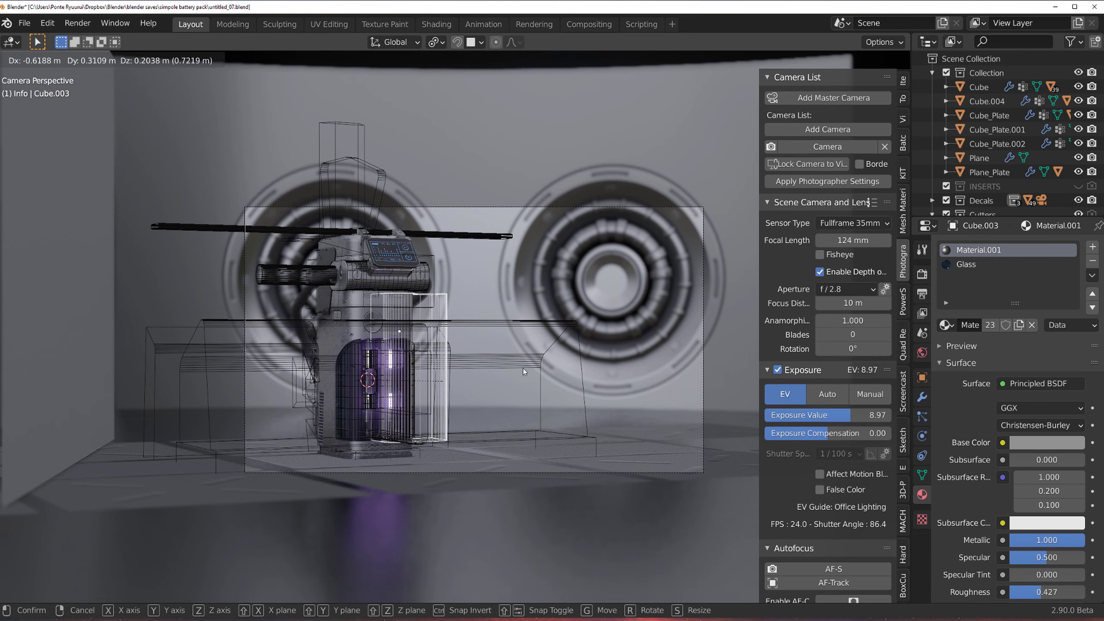
{"action": "right_click", "coordinate": [580, 364]}
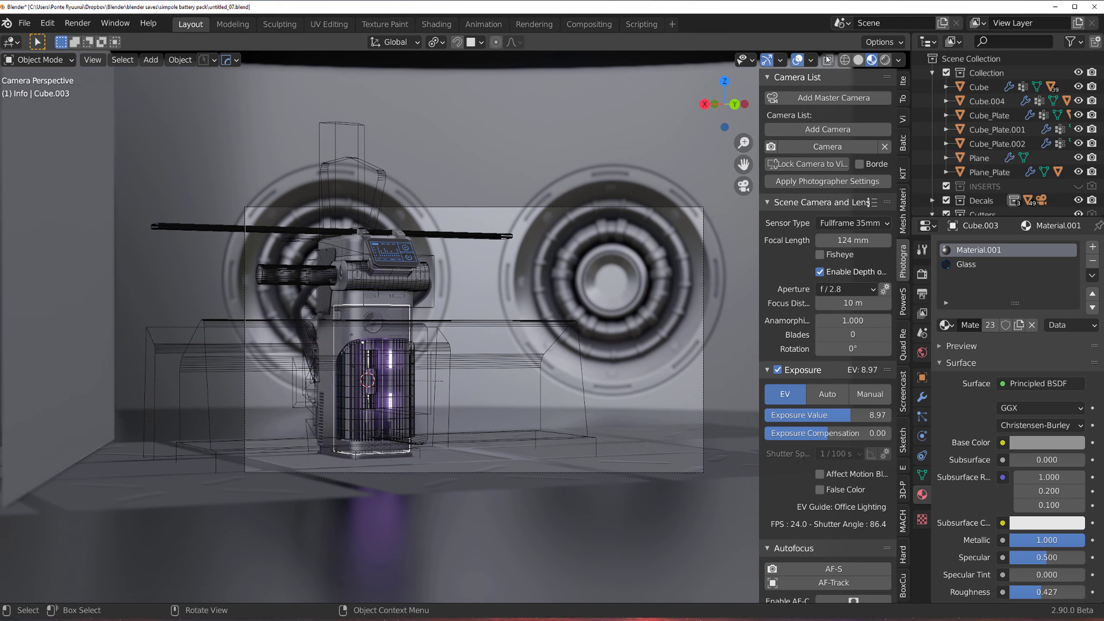
Step: Switch the viewport to solid shading and hide the Cutters collection so only the real parts around the glass window can be selected
{"action": "left_click", "coordinate": [858, 59]}
{"action": "scroll", "coordinate": [379, 389], "scroll_direction": "up", "scroll_amount": 5}
{"action": "middle_click_drag", "start_coordinate": [352, 436], "coordinate": [495, 267], "text": "shift"}
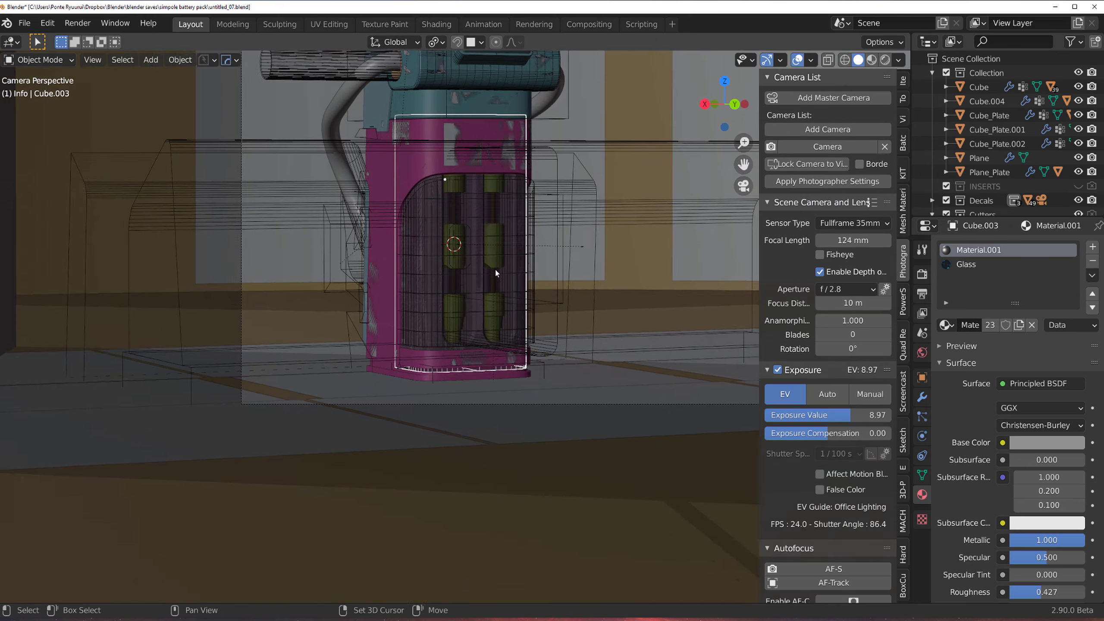
{"action": "scroll", "coordinate": [495, 268], "scroll_direction": "up", "scroll_amount": 6}
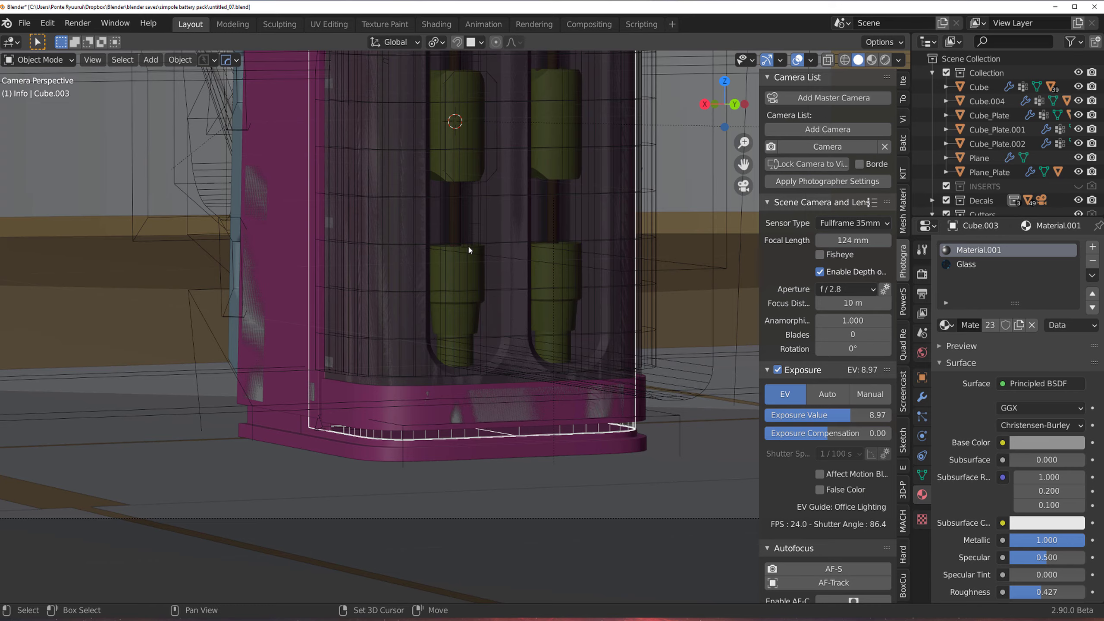
{"action": "left_click", "coordinate": [364, 289]}
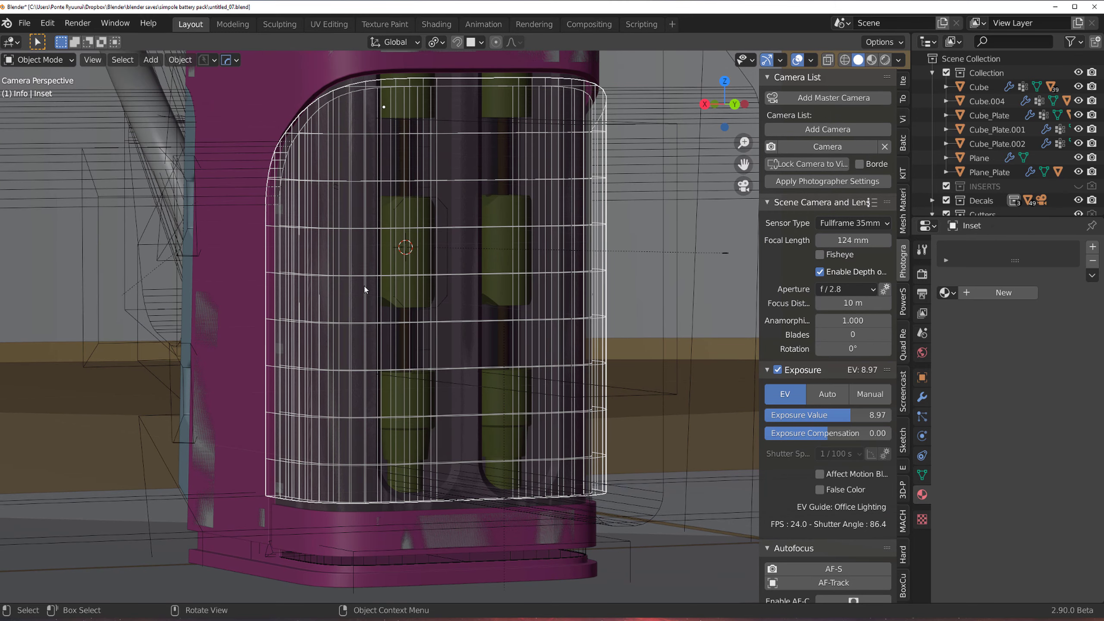
{"action": "left_click", "coordinate": [364, 290]}
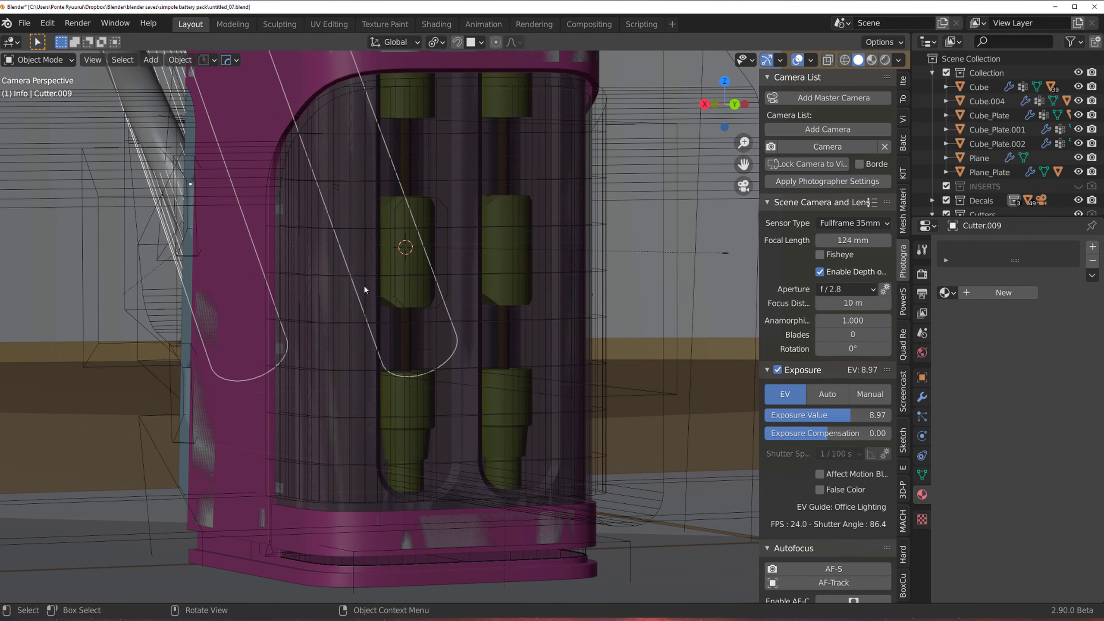
{"action": "scroll", "coordinate": [364, 287], "scroll_direction": "down", "scroll_amount": 2}
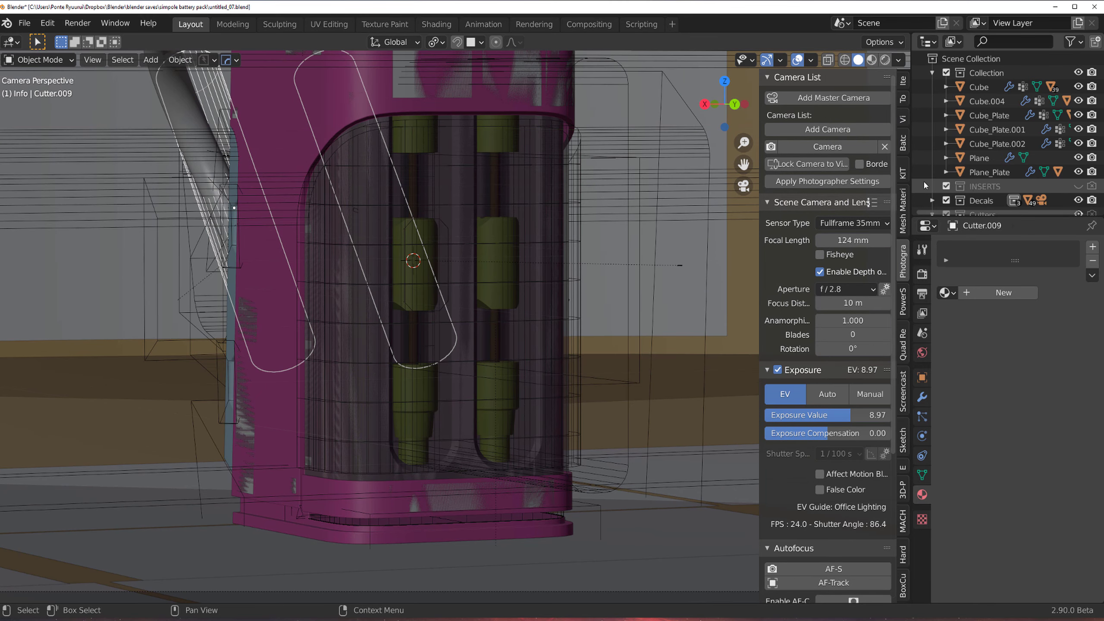
{"action": "scroll", "coordinate": [1043, 169], "scroll_direction": "down", "scroll_amount": 3}
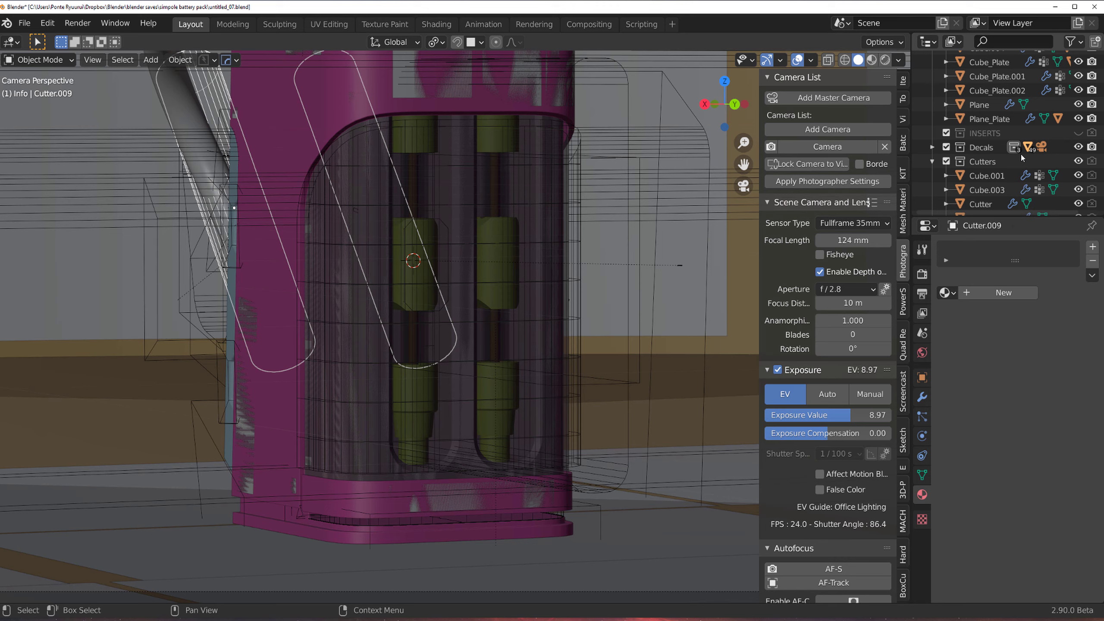
{"action": "left_click", "coordinate": [1078, 161]}
Step: Select the inner housing behind the glass, Cube.004, and set its material's base colour value to 0.529
{"action": "left_click", "coordinate": [369, 296]}
{"action": "left_click", "coordinate": [370, 296]}
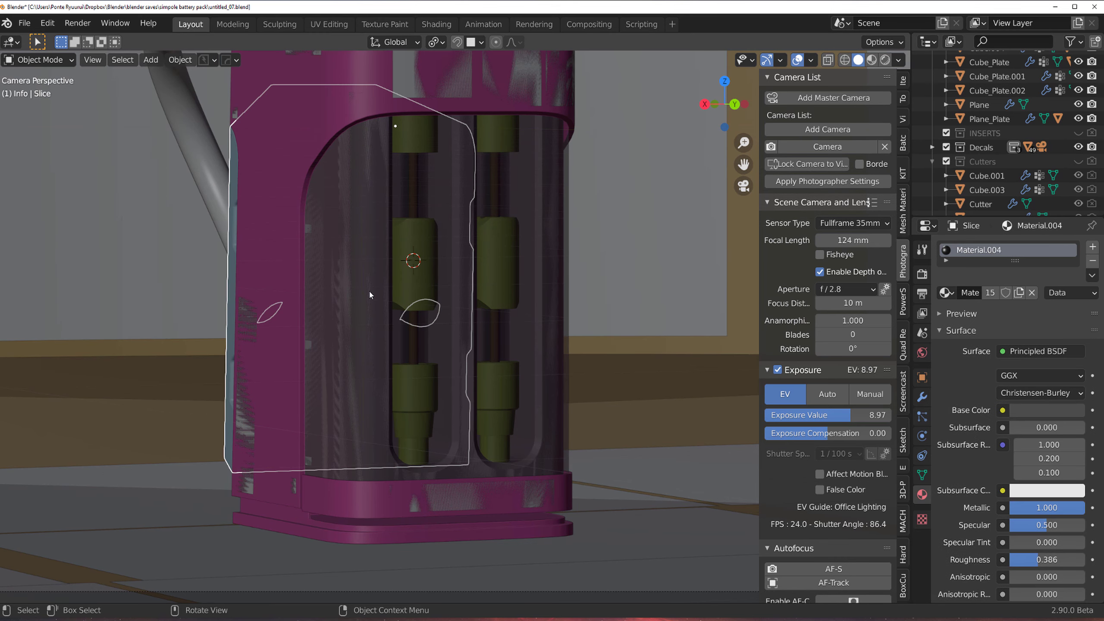
{"action": "left_click", "coordinate": [370, 296]}
{"action": "key", "text": "g"}
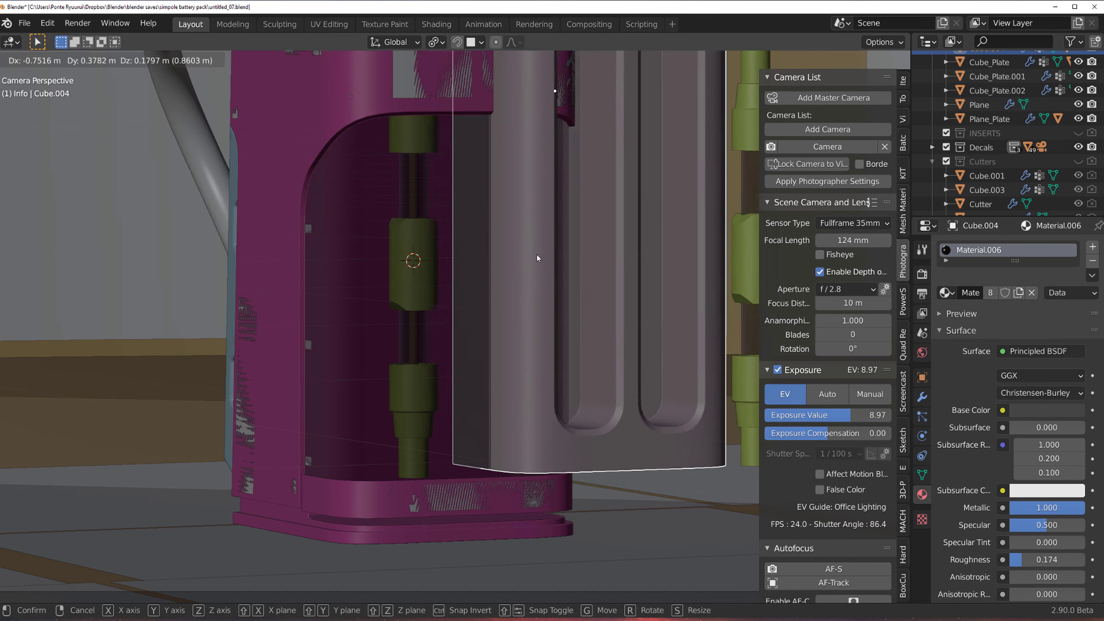
{"action": "right_click", "coordinate": [629, 248]}
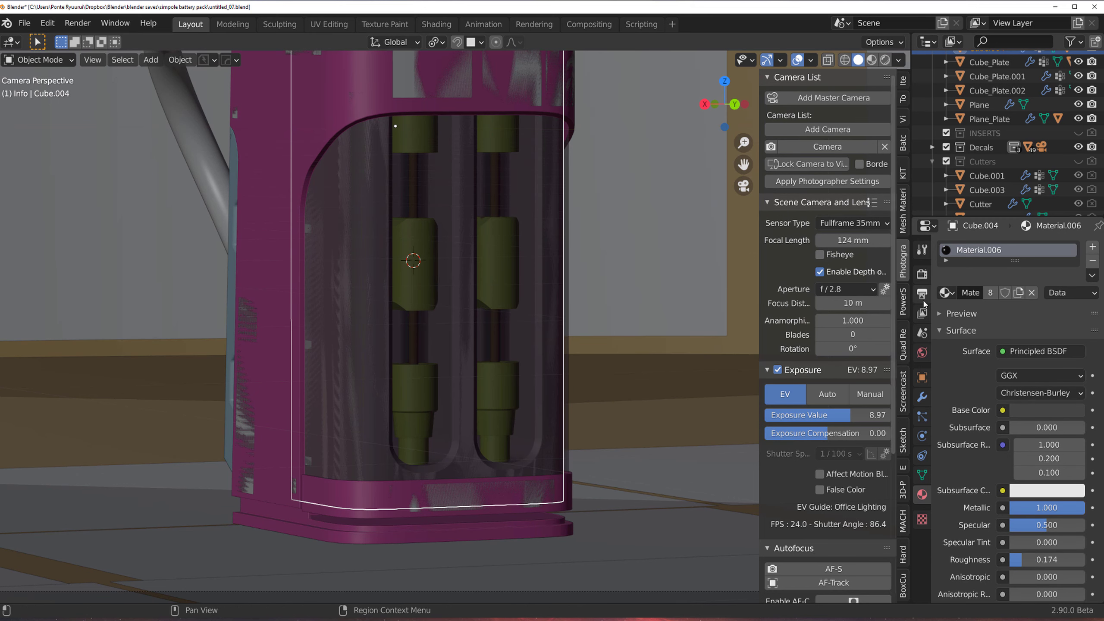
{"action": "left_click", "coordinate": [1037, 411]}
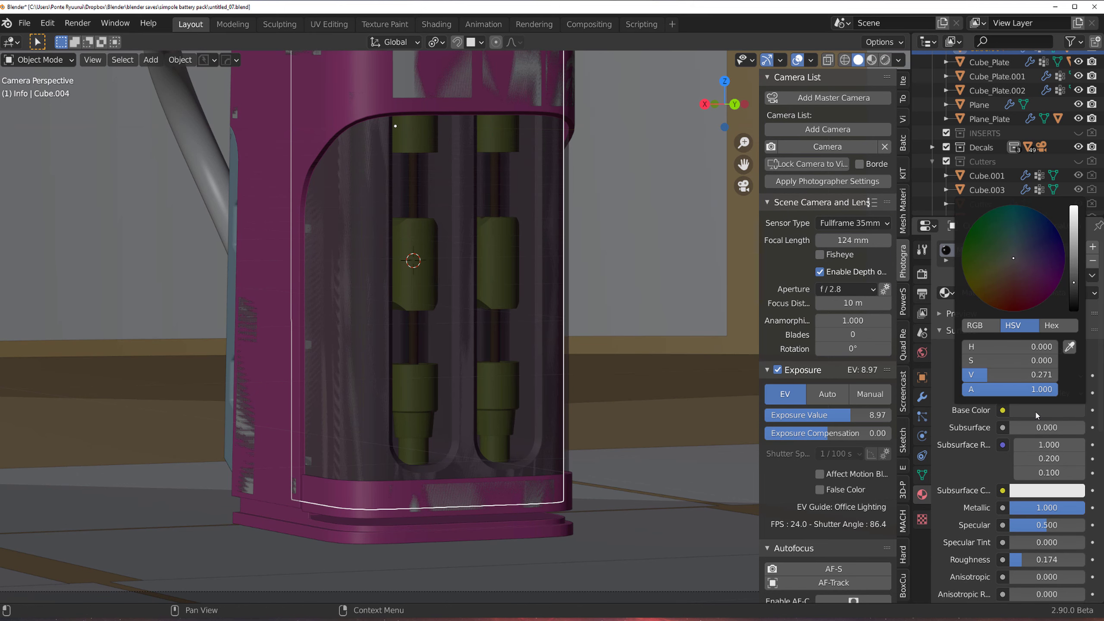
{"action": "left_click", "coordinate": [1076, 258]}
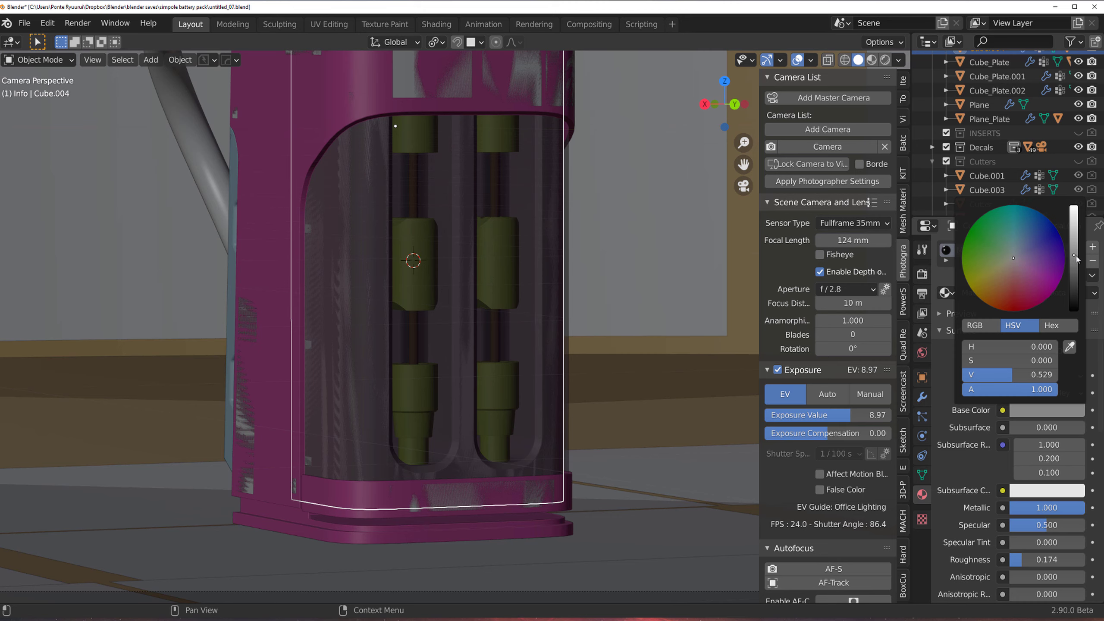
Step: Switch the viewport to material preview, select the two inner battery cylinders behind the glass, and make their Material.005 slot active
{"action": "left_click", "coordinate": [872, 59]}
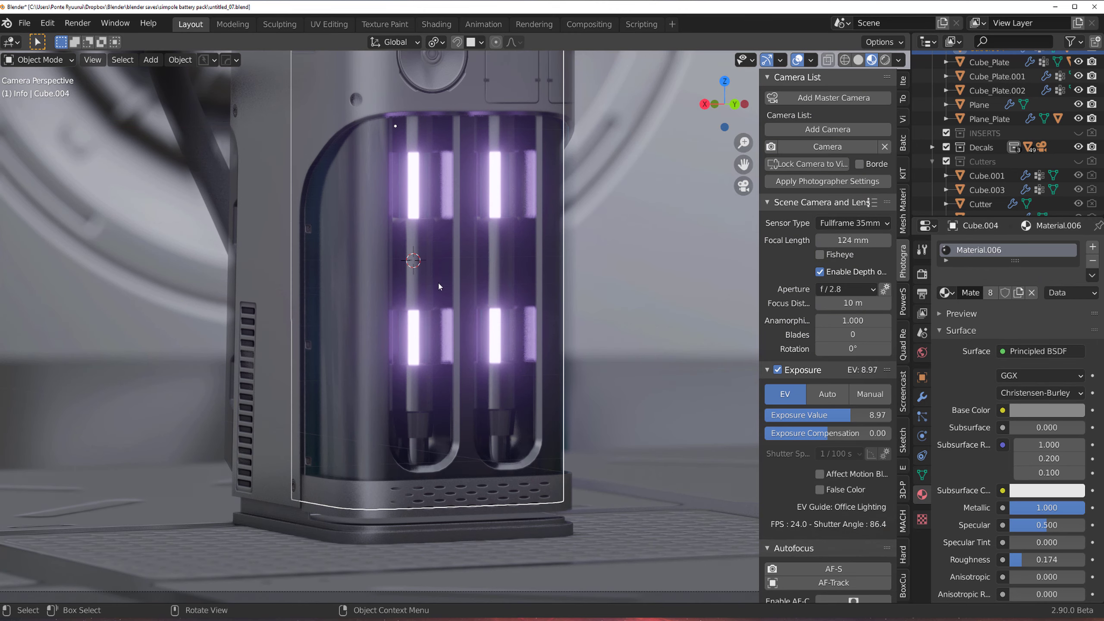
{"action": "scroll", "coordinate": [443, 272], "scroll_direction": "down", "scroll_amount": 3}
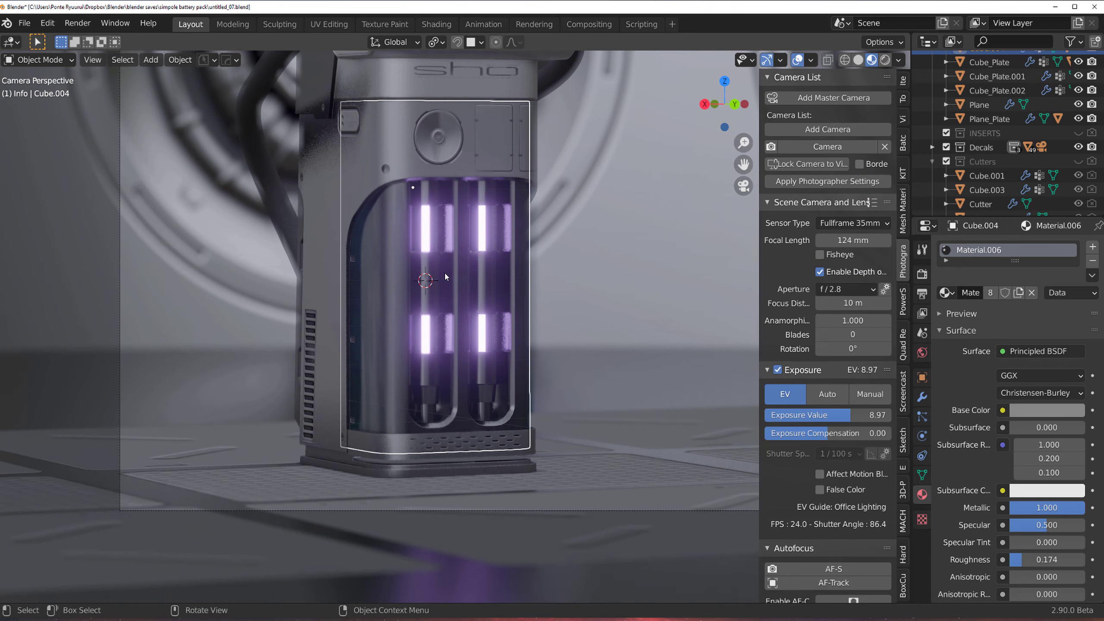
{"action": "scroll", "coordinate": [445, 273], "scroll_direction": "up", "scroll_amount": 3}
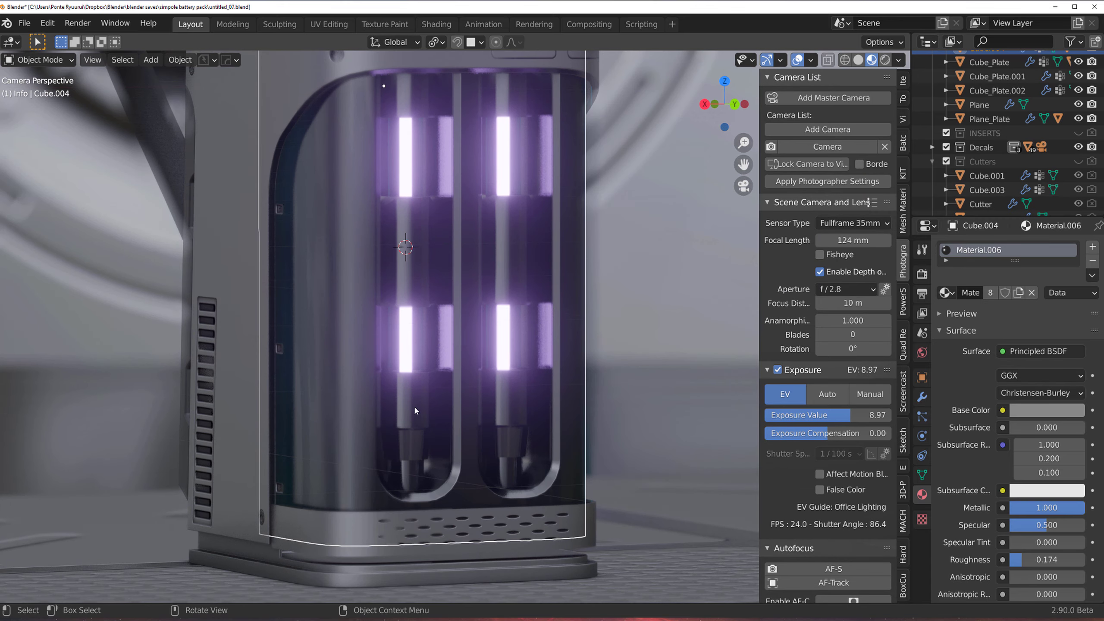
{"action": "left_click", "coordinate": [413, 407]}
{"action": "left_click", "coordinate": [414, 408]}
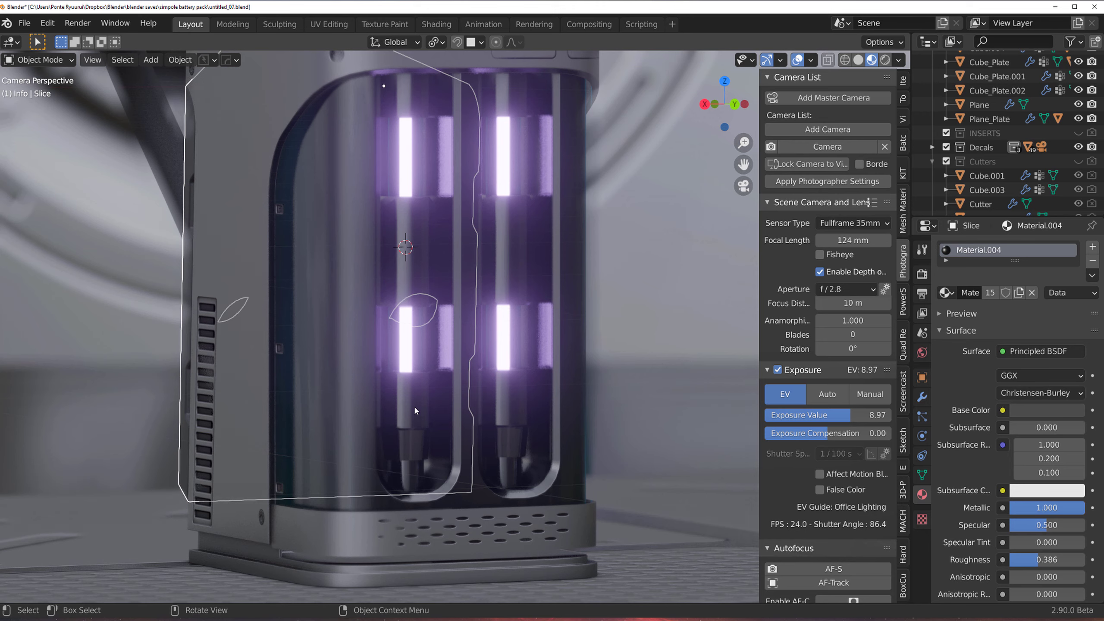
{"action": "left_click", "coordinate": [415, 408]}
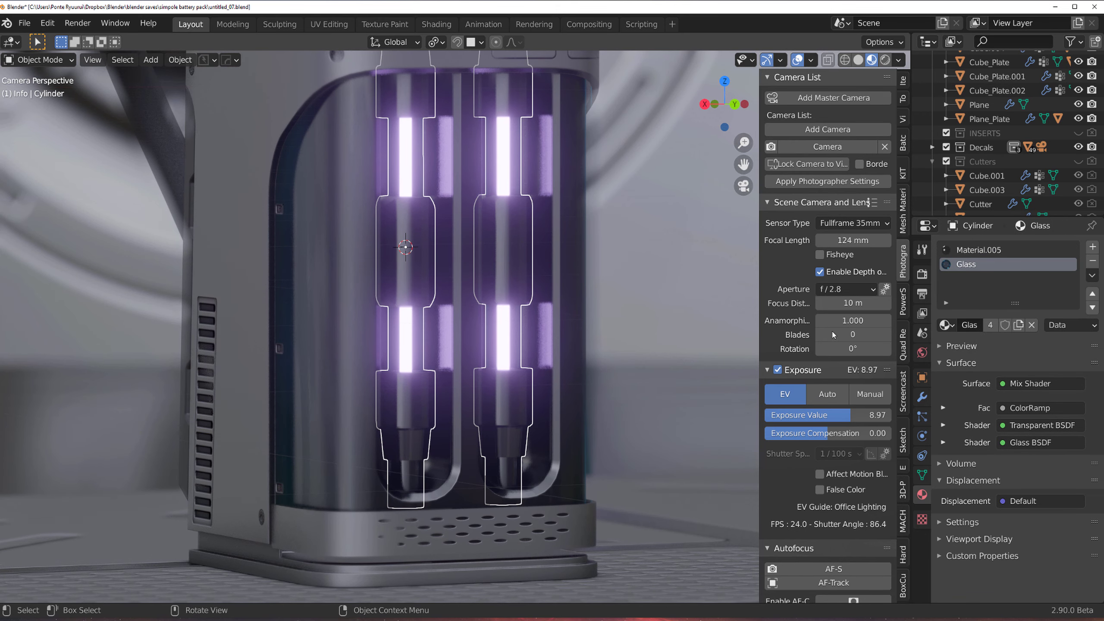
{"action": "left_click", "coordinate": [978, 249]}
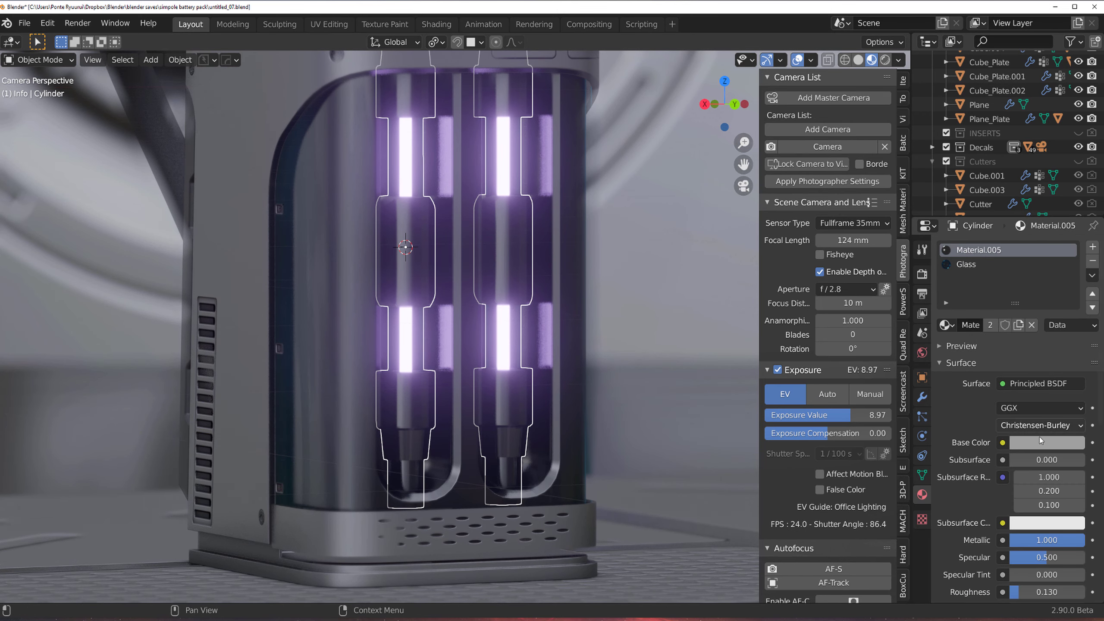
Step: Set Material.005's roughness to 0.312, clearcoat to 1.000 and clearcoat roughness to 0.183
{"action": "left_click", "coordinate": [1034, 439]}
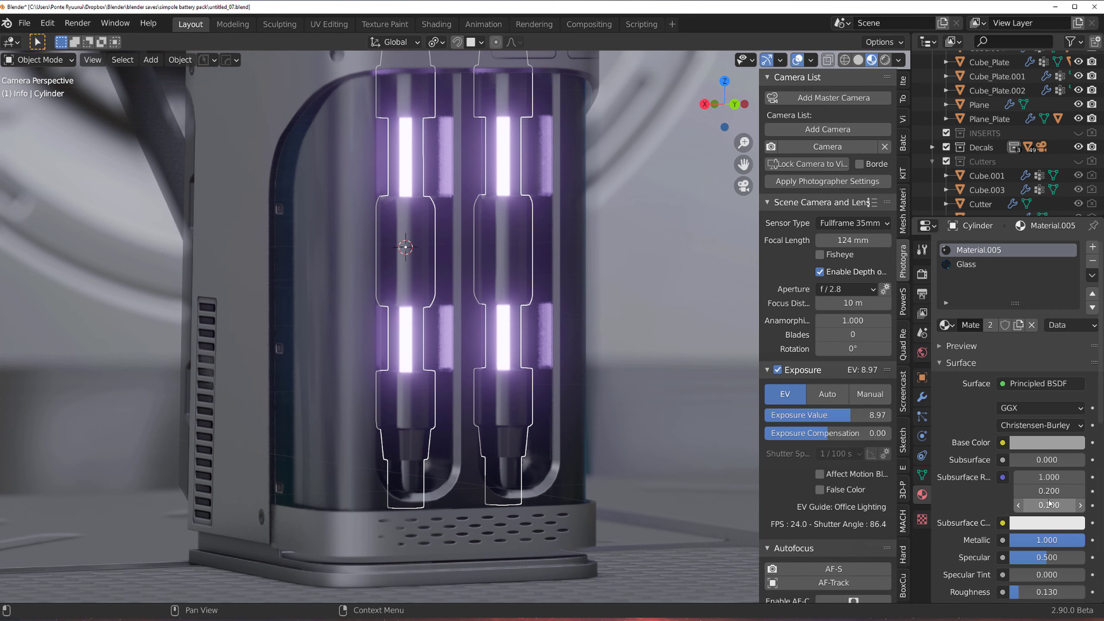
{"action": "scroll", "coordinate": [1018, 466], "scroll_direction": "down", "scroll_amount": 5}
{"action": "left_click_drag", "start_coordinate": [1019, 467], "coordinate": [1038, 470]}
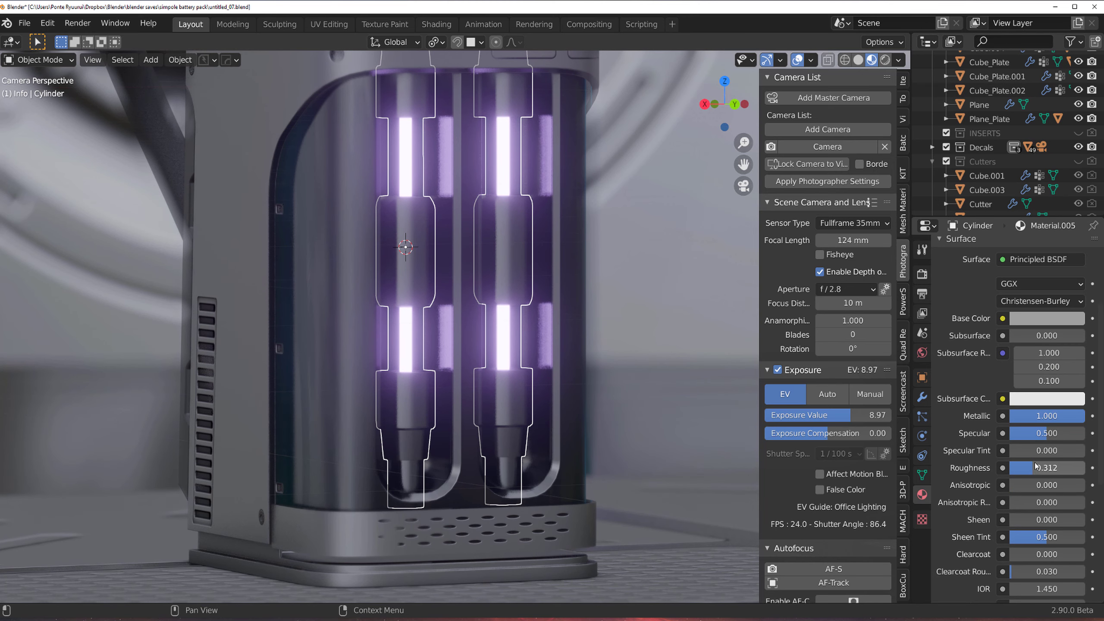
{"action": "scroll", "coordinate": [1039, 457], "scroll_direction": "down", "scroll_amount": 6}
{"action": "left_click_drag", "start_coordinate": [1062, 395], "coordinate": [1033, 416]}
{"action": "scroll", "coordinate": [481, 302], "scroll_direction": "down", "scroll_amount": 5}
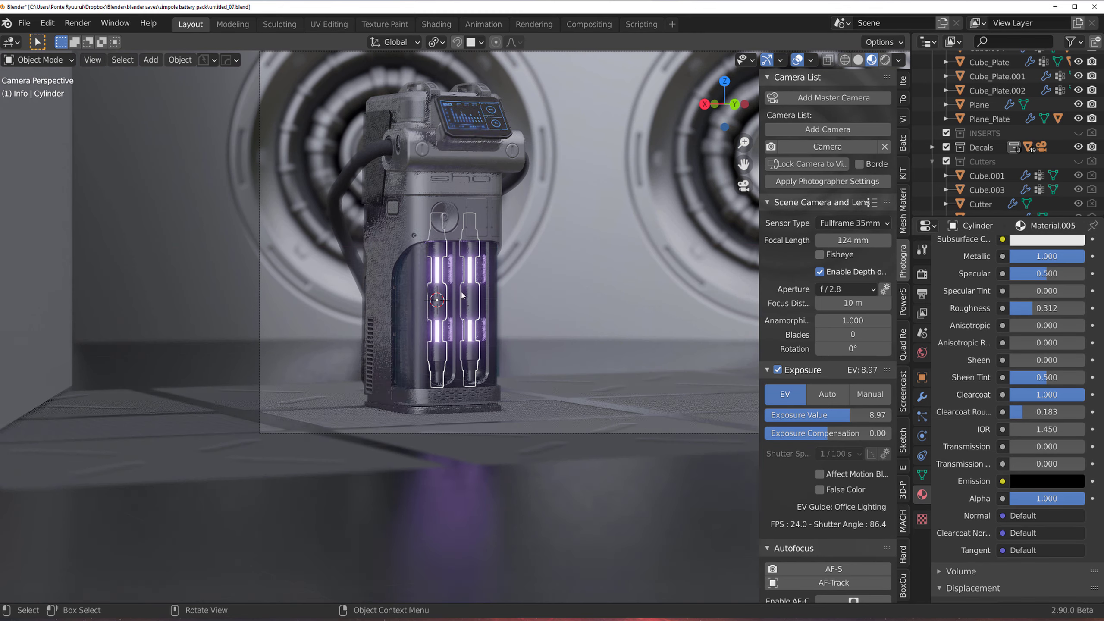
Step: Check the set in rendered shading from outside the camera view, select the scene camera and return to material preview
{"action": "left_click", "coordinate": [482, 269]}
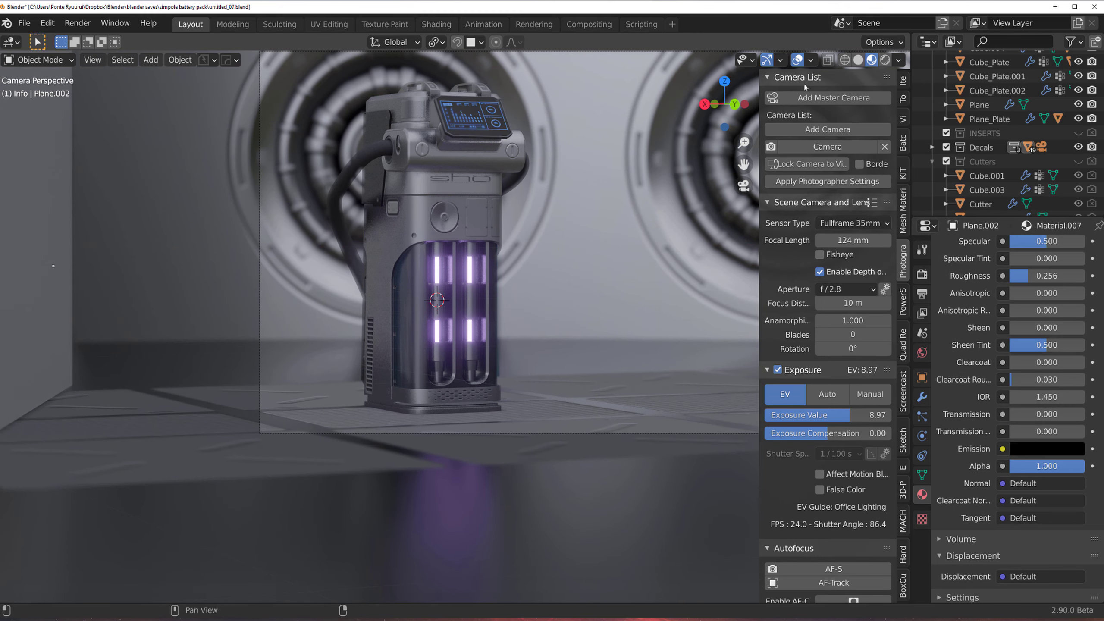
{"action": "left_click", "coordinate": [885, 59]}
{"action": "middle_click_drag", "start_coordinate": [554, 232], "coordinate": [549, 269]}
{"action": "left_click", "coordinate": [459, 394]}
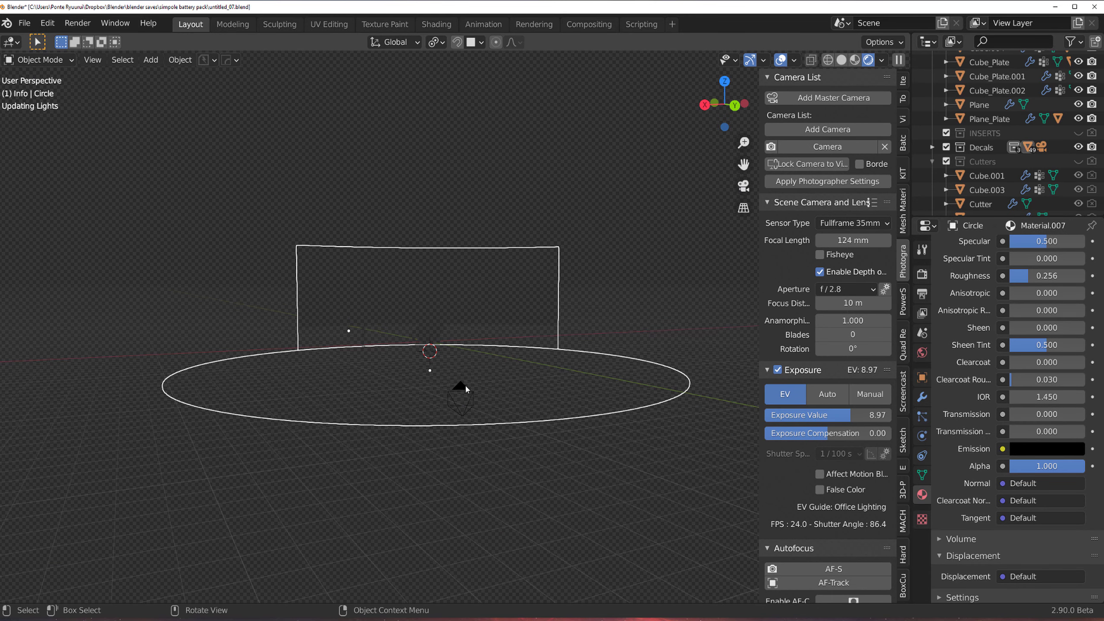
{"action": "left_click", "coordinate": [465, 385]}
{"action": "left_click", "coordinate": [854, 59]}
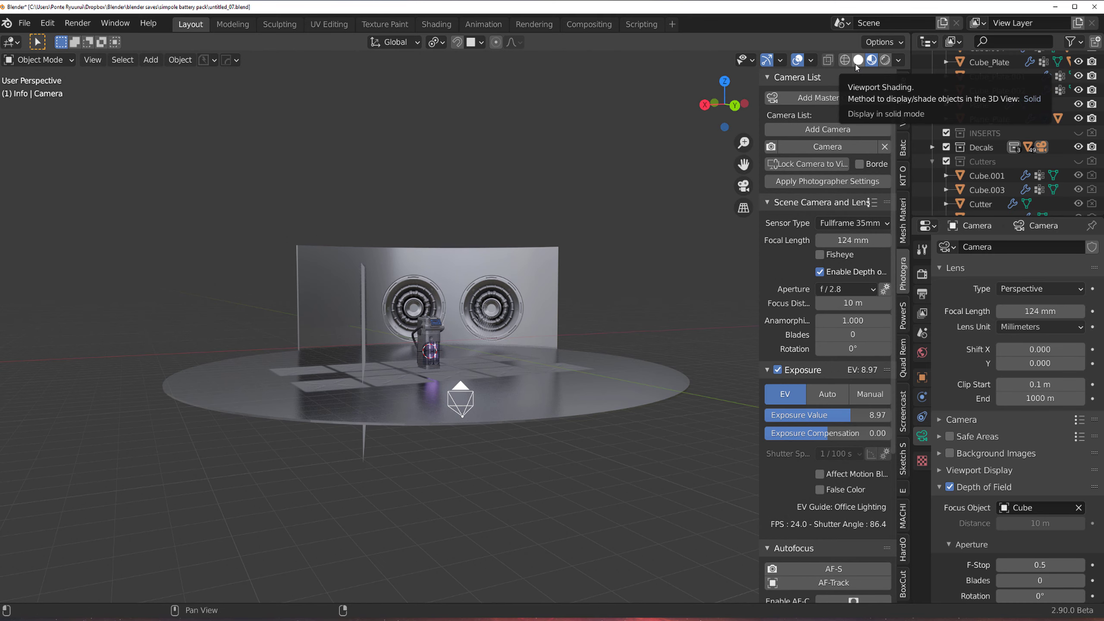
Step: Examine the camera's placement relative to the circular floor and return to the scene camera's view of the battery pack
{"action": "middle_click_drag", "start_coordinate": [547, 264], "coordinate": [511, 124]}
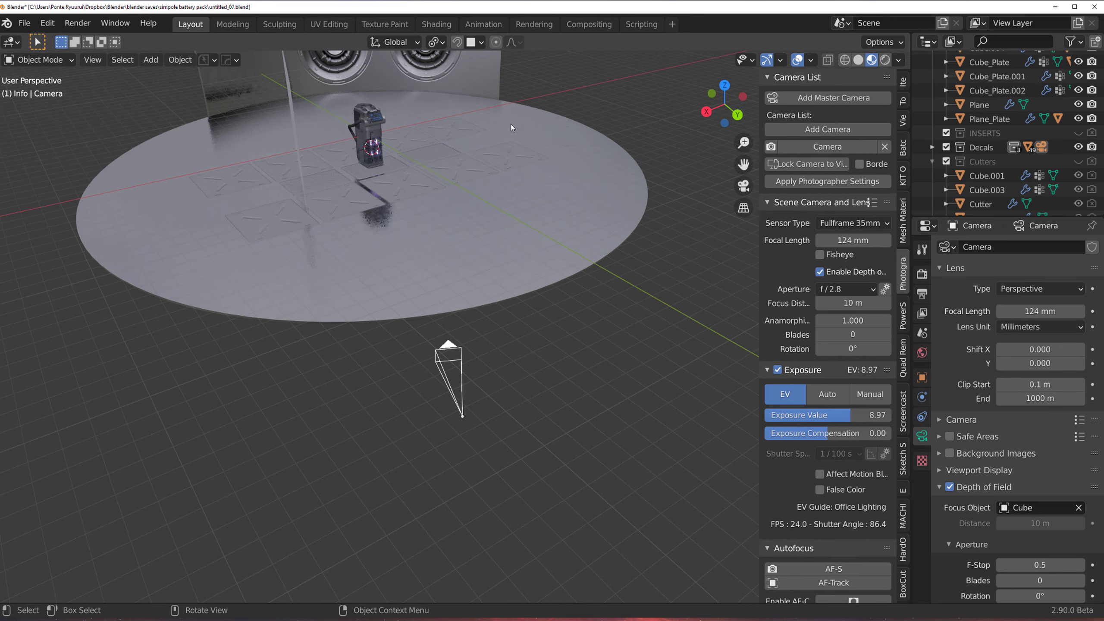
{"action": "key", "text": "KP_7"}
{"action": "scroll", "coordinate": [306, 349], "scroll_direction": "down", "scroll_amount": 7}
{"action": "middle_click_drag", "start_coordinate": [307, 353], "coordinate": [452, 332]}
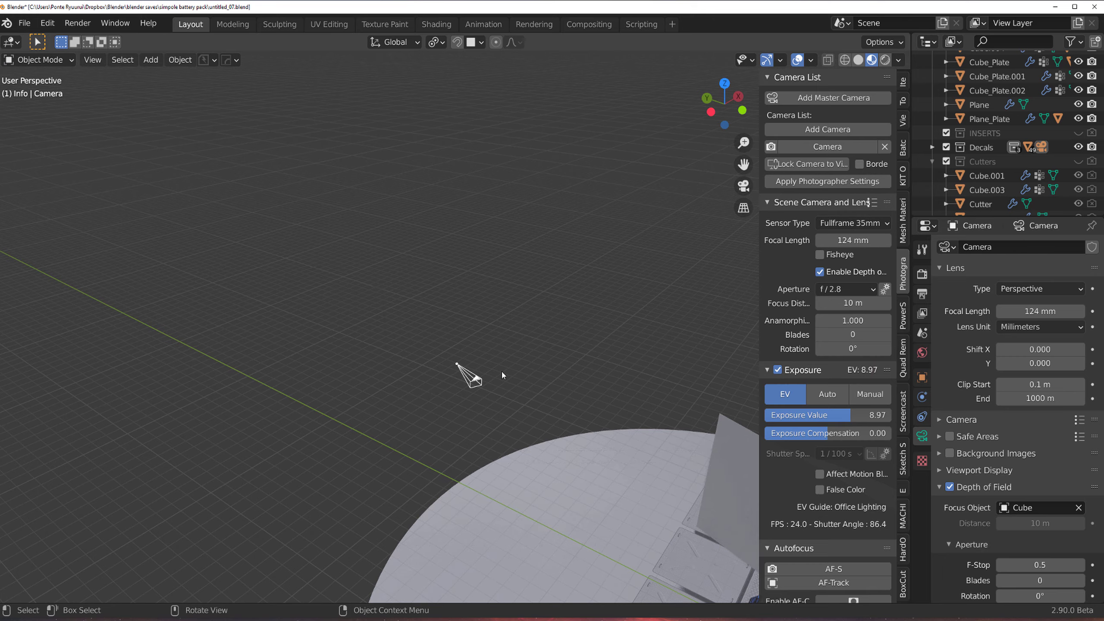
{"action": "key", "text": "ctrl+KP_0"}
{"action": "scroll", "coordinate": [479, 326], "scroll_direction": "up", "scroll_amount": 1}
{"action": "scroll", "coordinate": [480, 326], "scroll_direction": "down", "scroll_amount": 1}
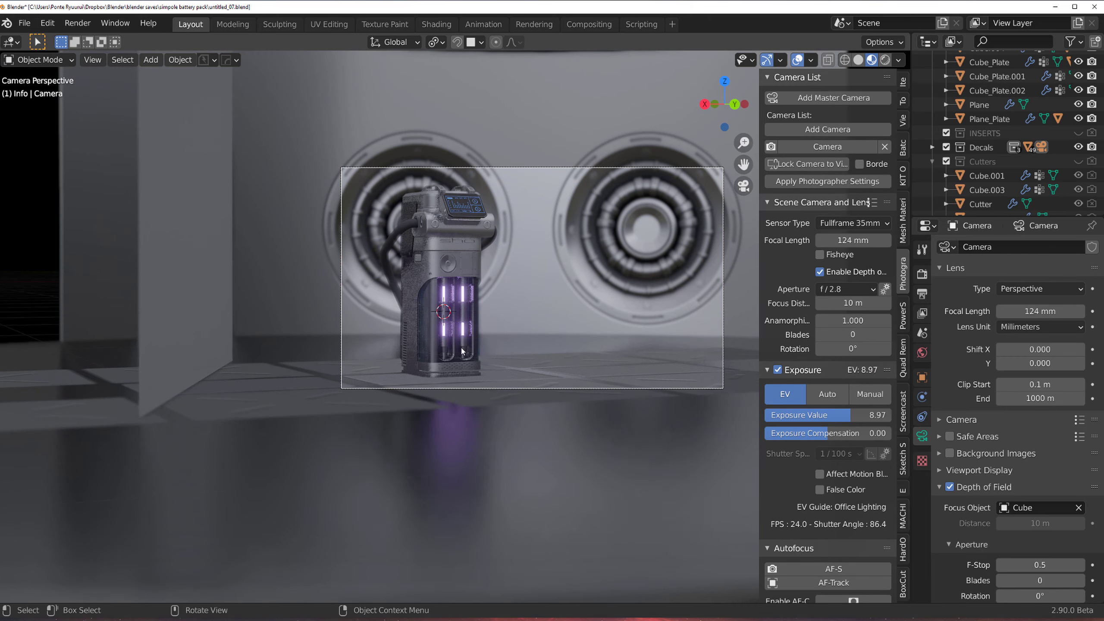
{"action": "middle_click_drag", "start_coordinate": [551, 263], "coordinate": [470, 259], "text": "shift"}
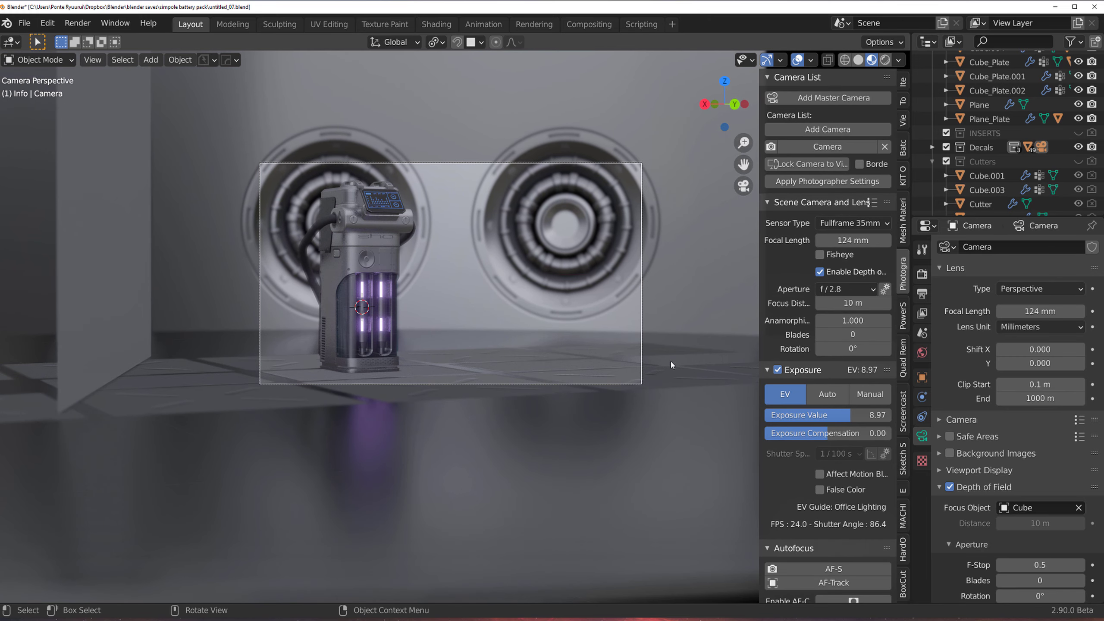
{"action": "scroll", "coordinate": [604, 370], "scroll_direction": "up", "scroll_amount": 2}
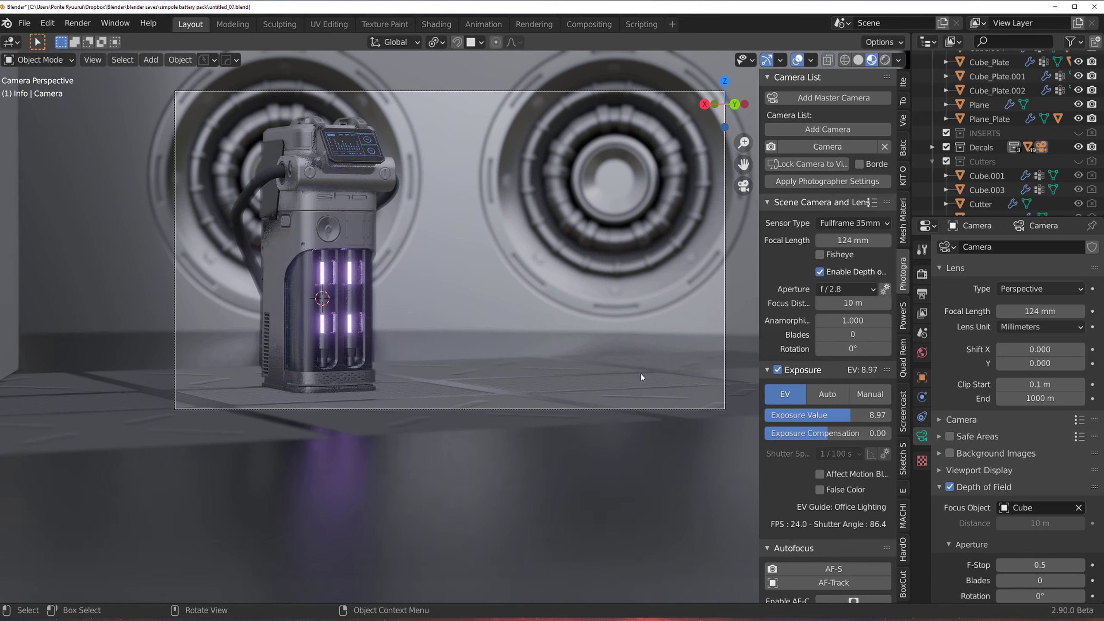
Step: In top view, duplicate the perforated floor panel decal beside the battery pack within its mesh and offset the copy -4.746 m along X
{"action": "left_click", "coordinate": [662, 388]}
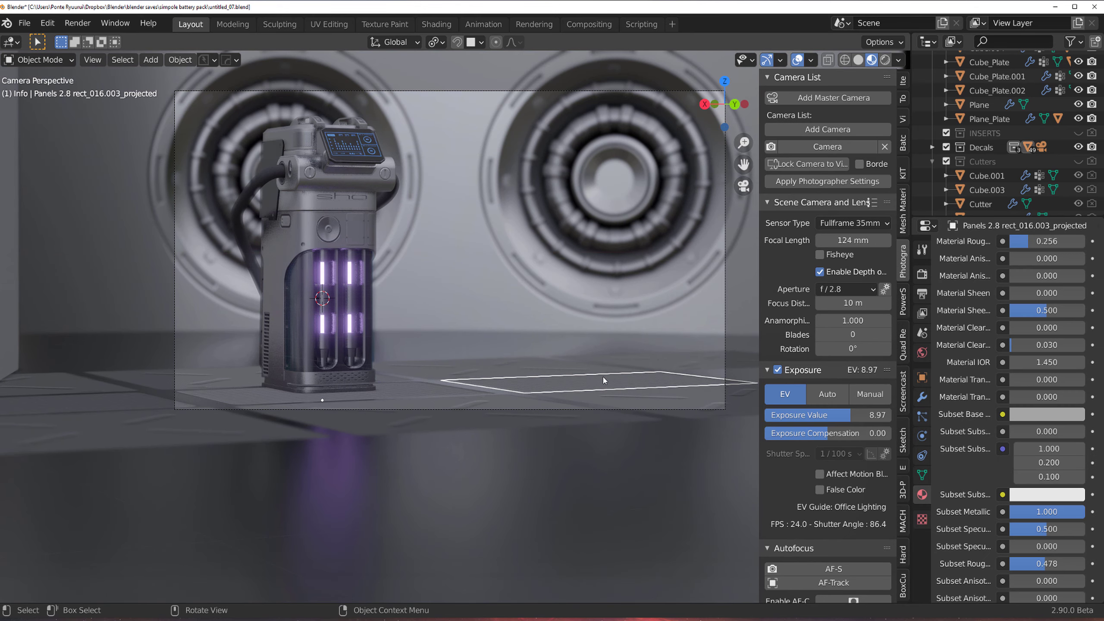
{"action": "key", "text": "KP_7"}
{"action": "scroll", "coordinate": [460, 288], "scroll_direction": "up", "scroll_amount": 3}
{"action": "scroll", "coordinate": [265, 271], "scroll_direction": "up", "scroll_amount": 2}
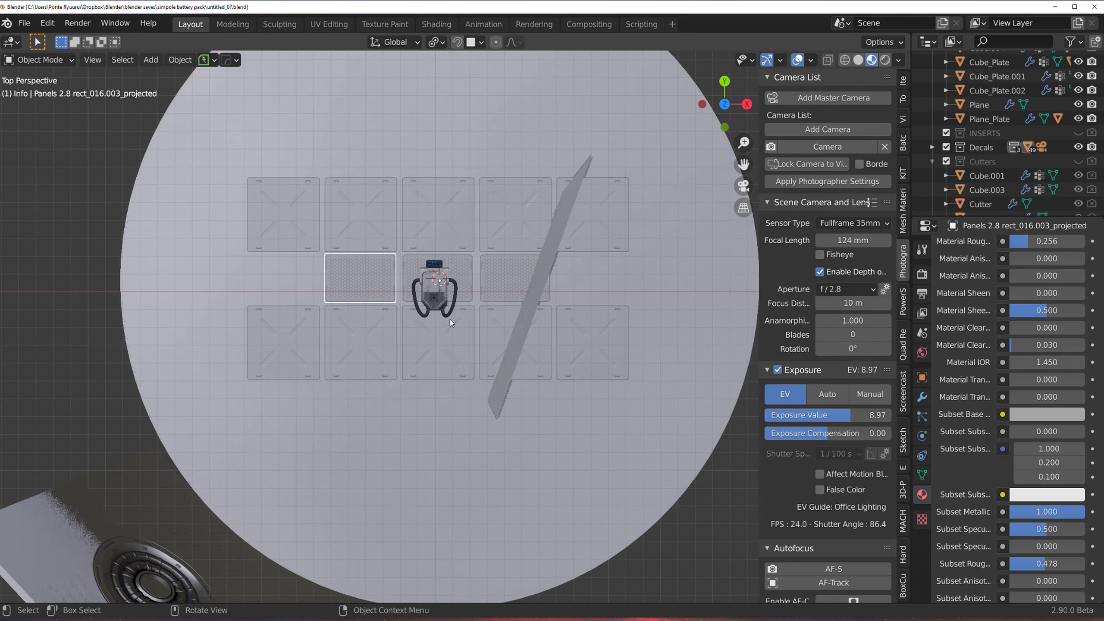
{"action": "key", "text": "q"}
{"action": "key", "text": "Escape"}
{"action": "key", "text": "Tab"}
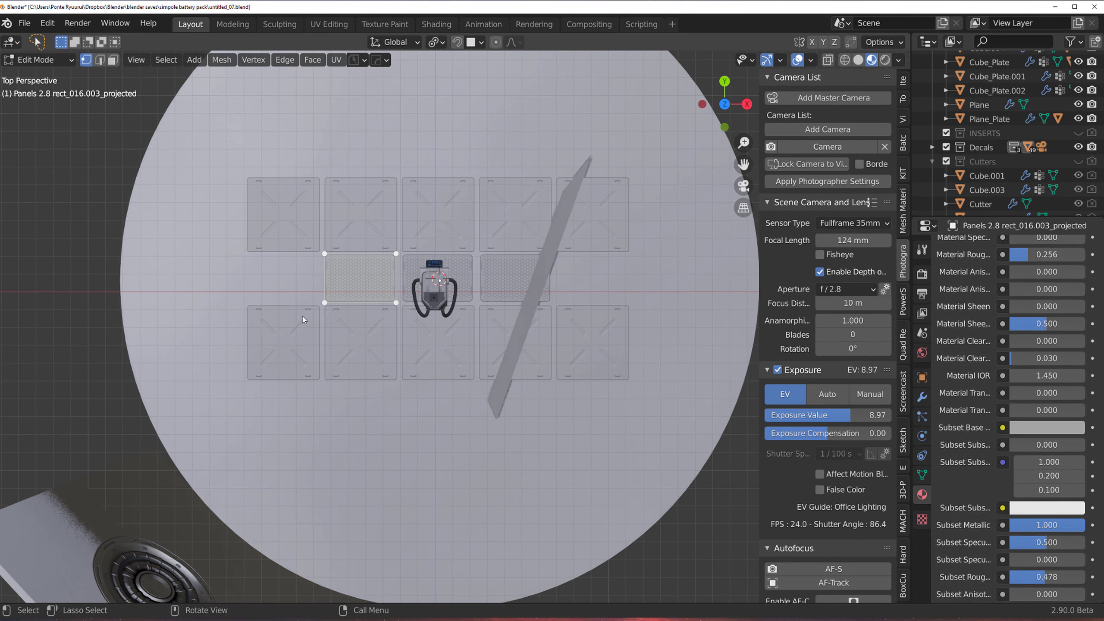
{"action": "scroll", "coordinate": [453, 363], "scroll_direction": "up", "scroll_amount": 3}
{"action": "key", "text": "g"}
{"action": "key", "text": "x"}
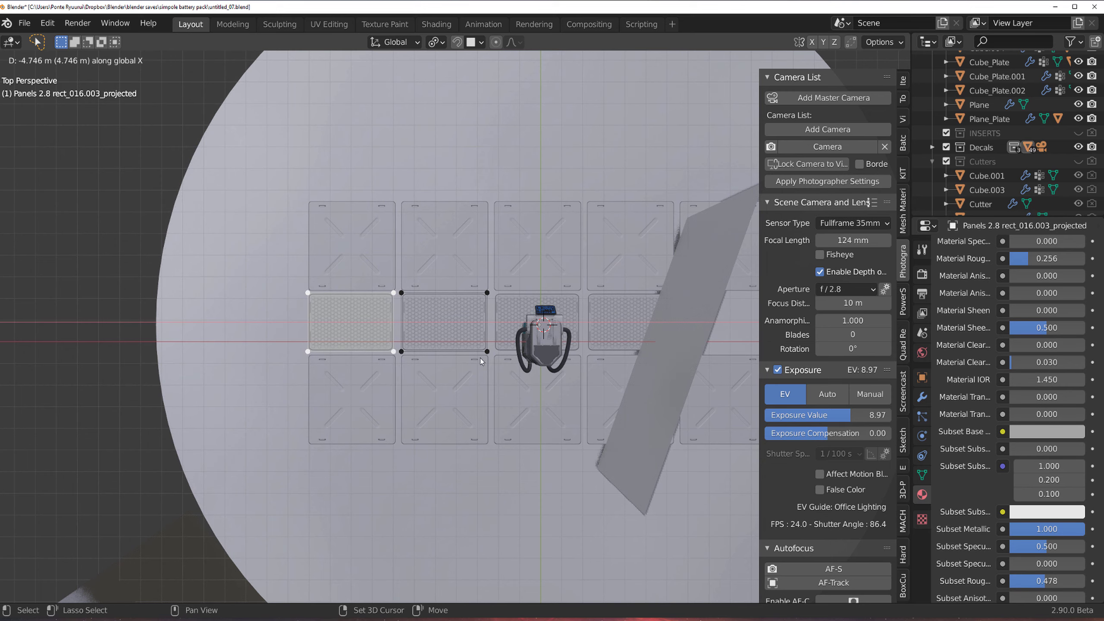
{"action": "left_click", "coordinate": [466, 359]}
{"action": "key", "text": "Tab"}
Step: Preview the extended floor panels in rendered shading, select the camera and view the scene through it
{"action": "left_click", "coordinate": [438, 207]}
{"action": "scroll", "coordinate": [452, 326], "scroll_direction": "down", "scroll_amount": 3}
{"action": "middle_click_drag", "start_coordinate": [489, 265], "coordinate": [399, 258]}
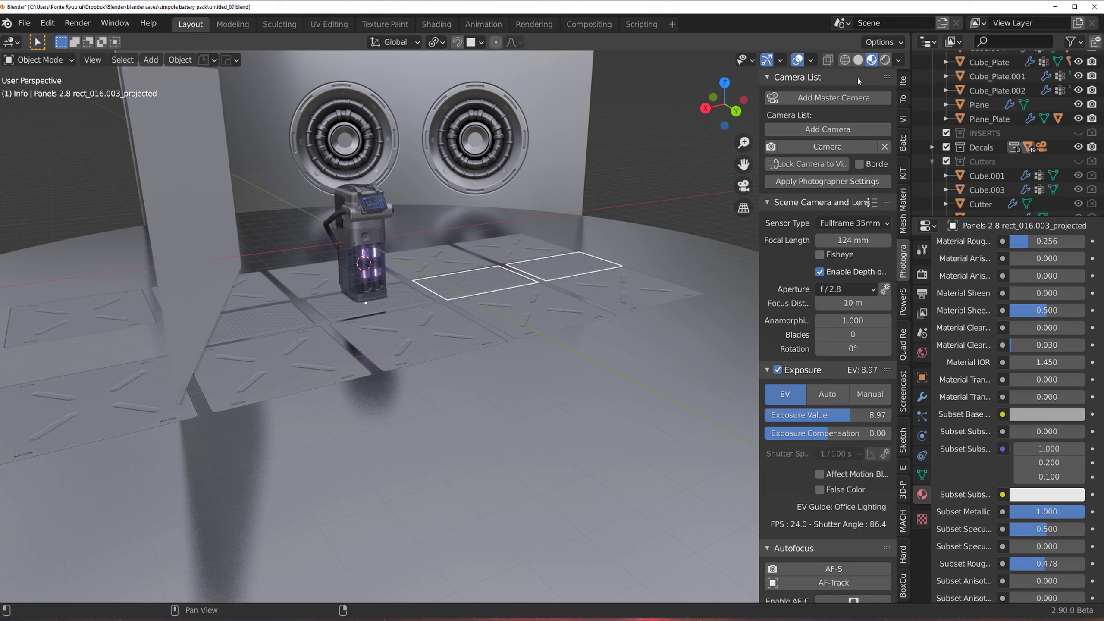
{"action": "left_click", "coordinate": [885, 60]}
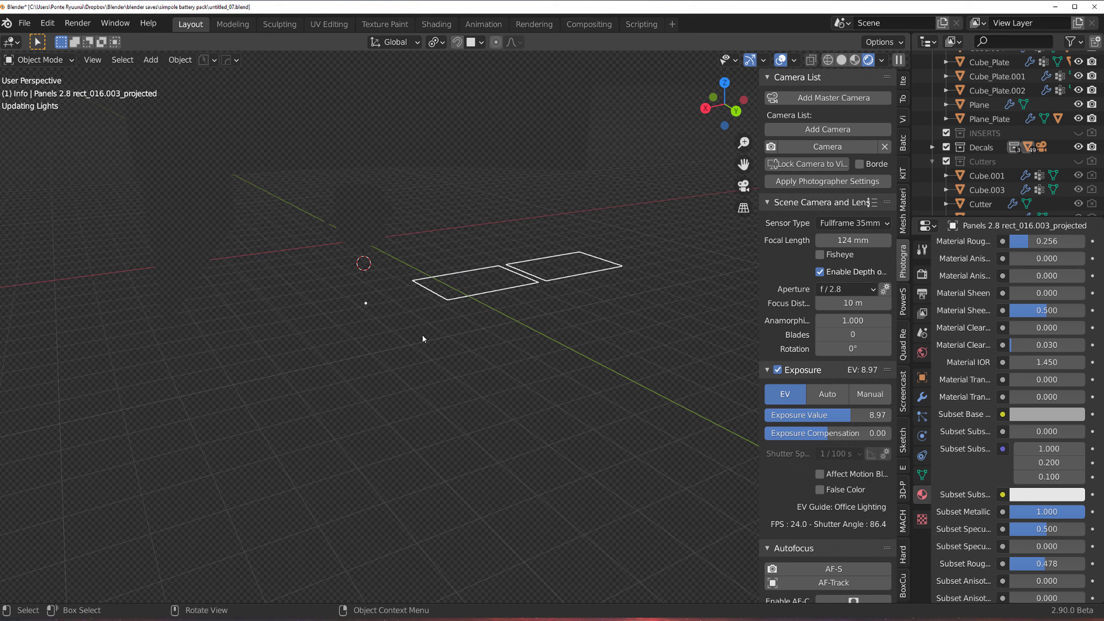
{"action": "scroll", "coordinate": [412, 340], "scroll_direction": "down", "scroll_amount": 2}
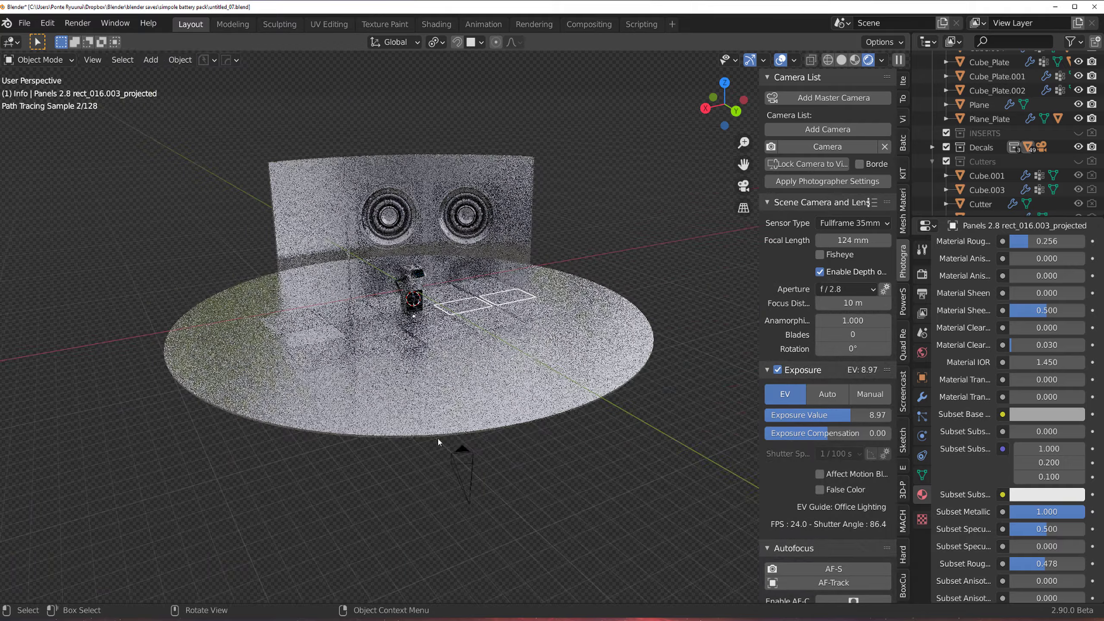
{"action": "left_click", "coordinate": [463, 450]}
{"action": "key", "text": "ctrl+KP_0"}
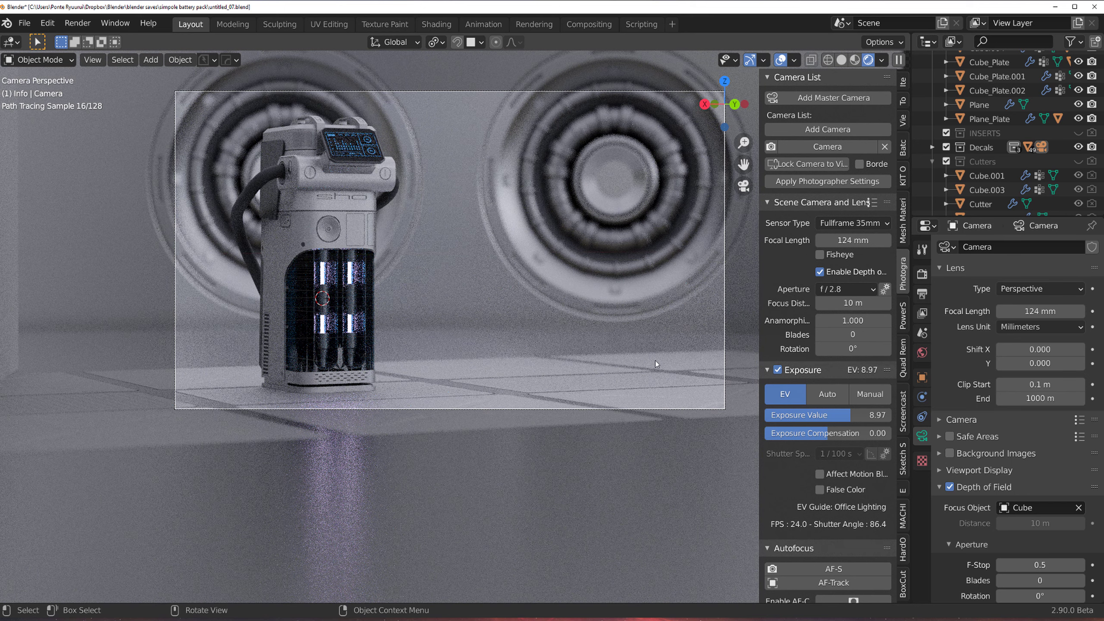
Step: Select the cable in material preview, open its mesh for editing, and temporarily isolate it to select the upper end loop
{"action": "left_click", "coordinate": [267, 173]}
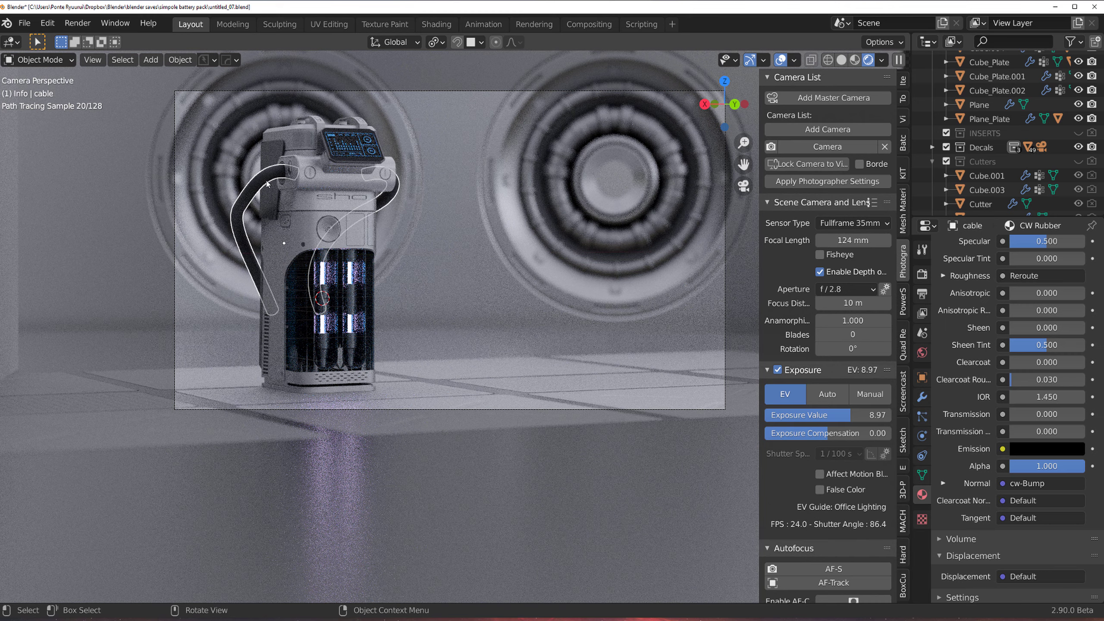
{"action": "left_click", "coordinate": [854, 63]}
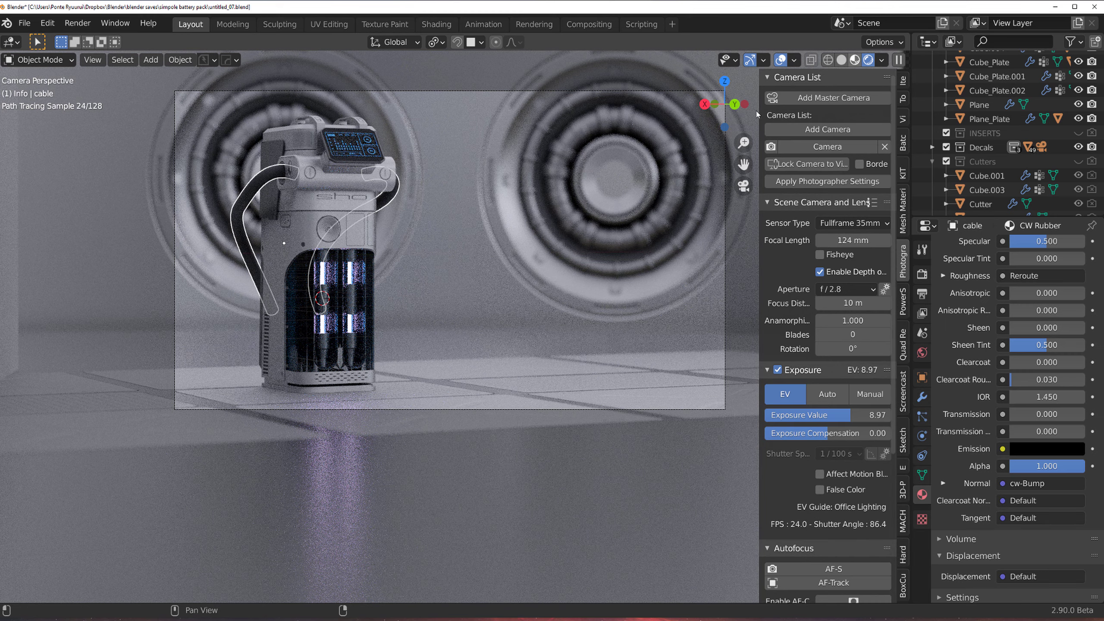
{"action": "scroll", "coordinate": [401, 279], "scroll_direction": "up", "scroll_amount": 5}
{"action": "scroll", "coordinate": [512, 223], "scroll_direction": "up", "scroll_amount": 3}
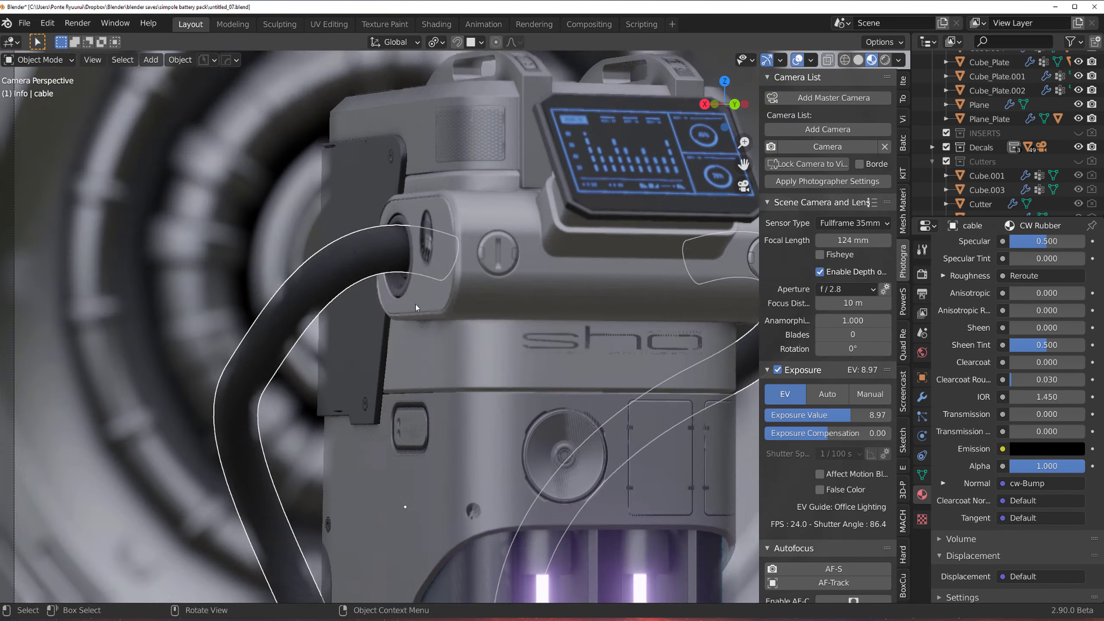
{"action": "key", "text": "Tab"}
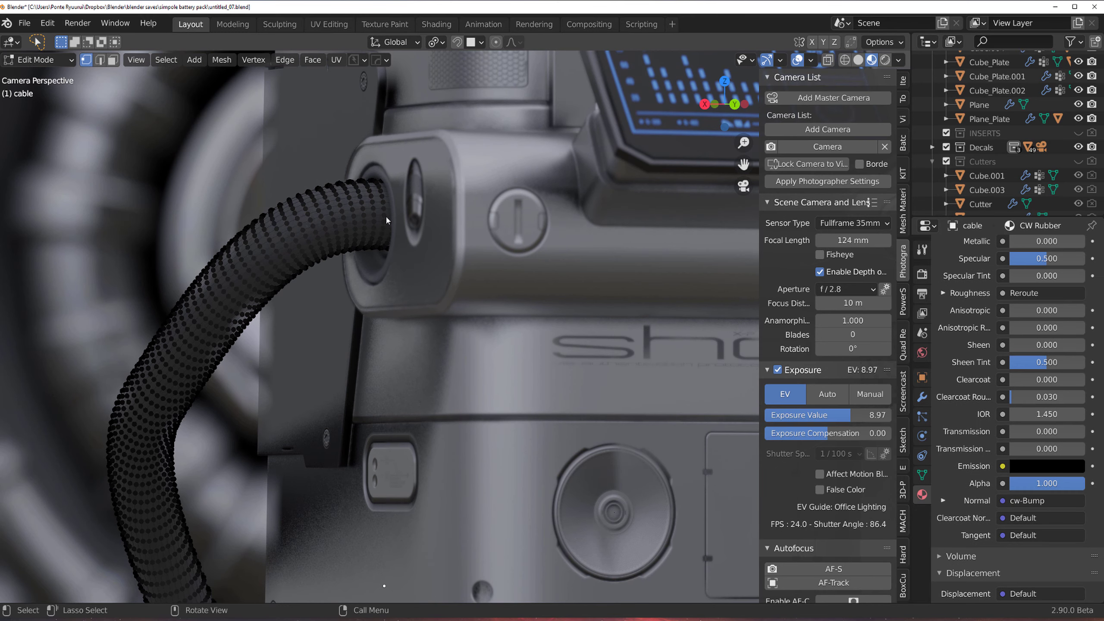
{"action": "key", "text": "KP_Divide"}
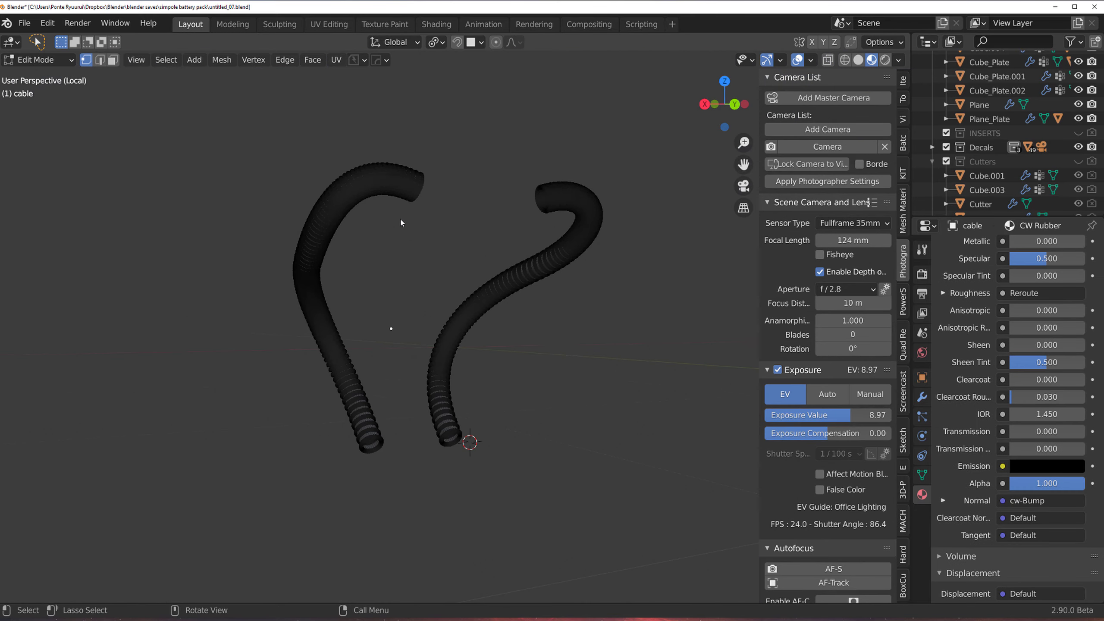
{"action": "left_click", "coordinate": [447, 112], "text": "alt"}
{"action": "key", "text": "KP_Divide"}
{"action": "key", "text": "KP_0"}
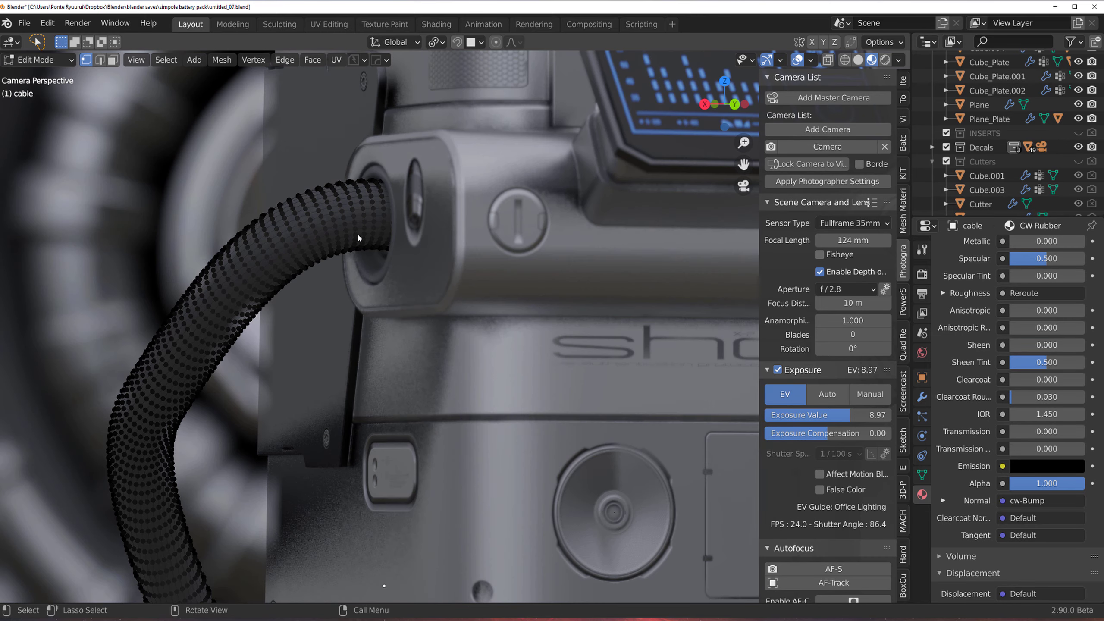
Step: Lower the cable's upper end about 0.039 m along Z with smooth proportional editing at size 0.63, and leave mesh editing
{"action": "key", "text": "g"}
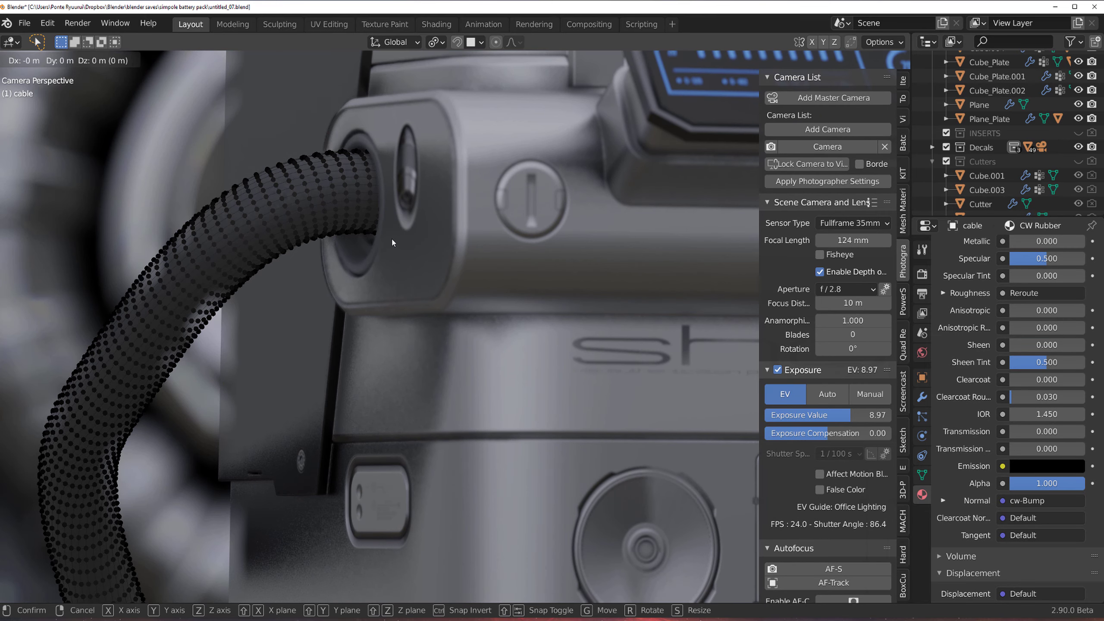
{"action": "key", "text": "o"}
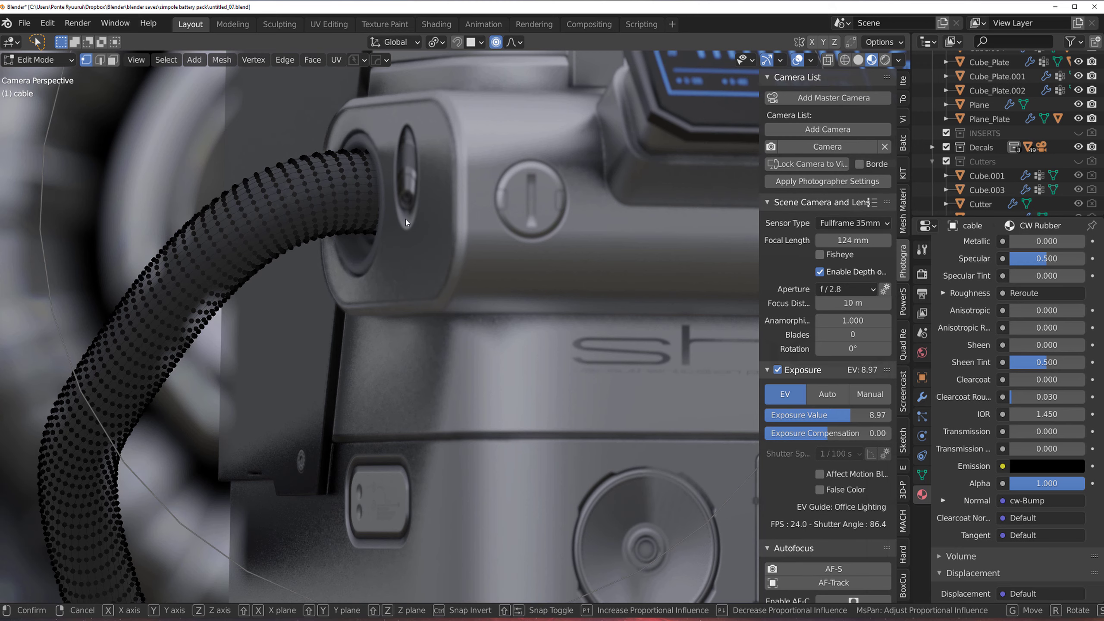
{"action": "scroll", "coordinate": [407, 218], "scroll_direction": "up", "scroll_amount": 6}
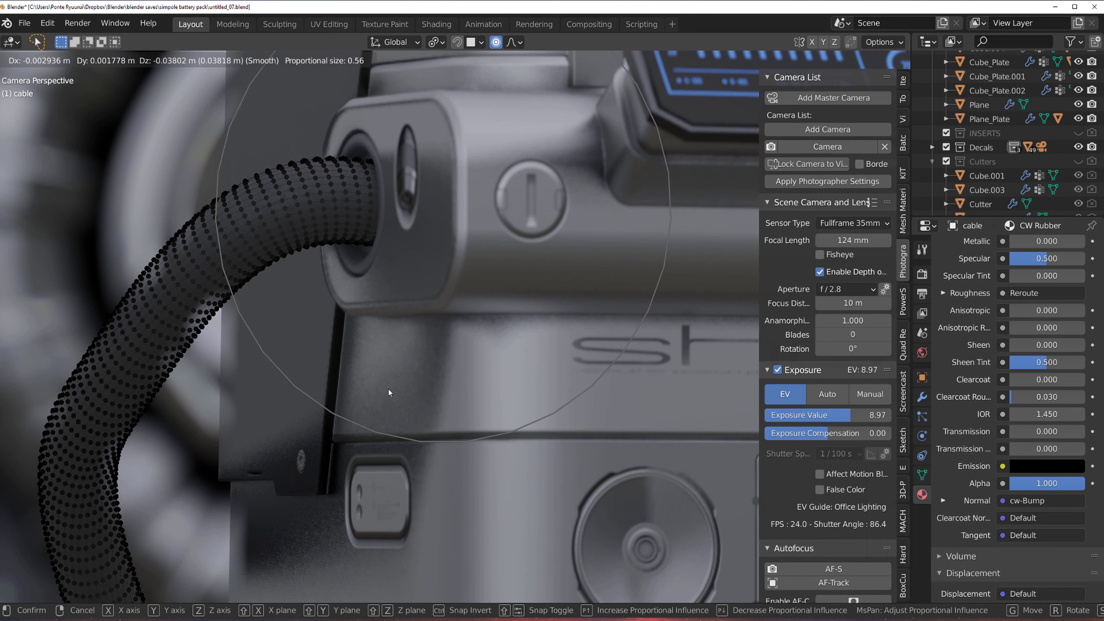
{"action": "scroll", "coordinate": [386, 397], "scroll_direction": "down", "scroll_amount": 1}
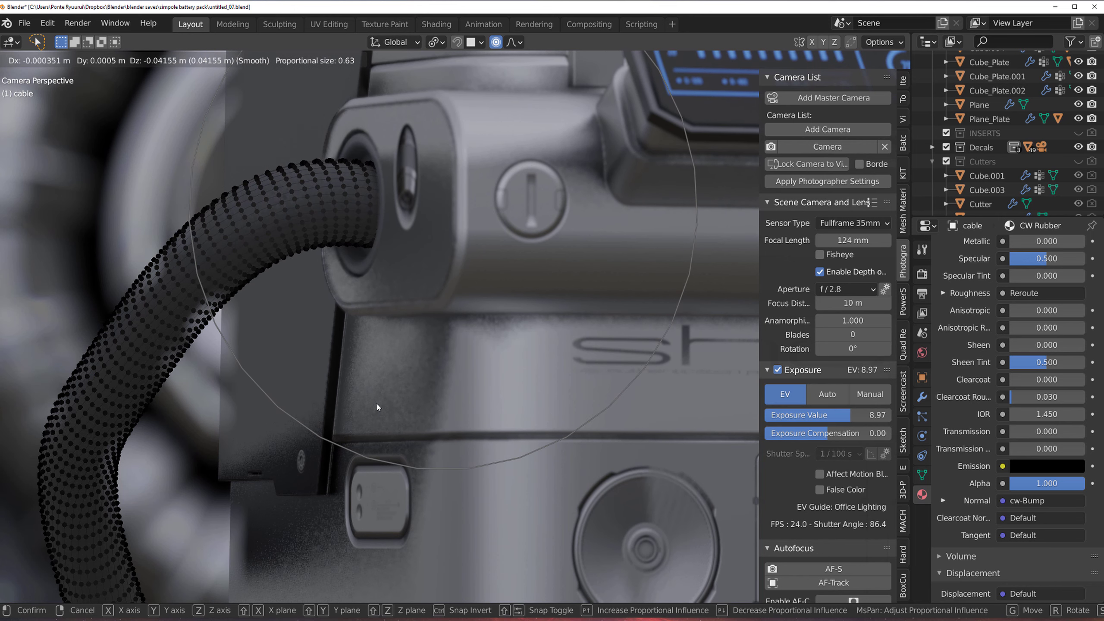
{"action": "left_click", "coordinate": [375, 395]}
{"action": "scroll", "coordinate": [381, 318], "scroll_direction": "down", "scroll_amount": 3}
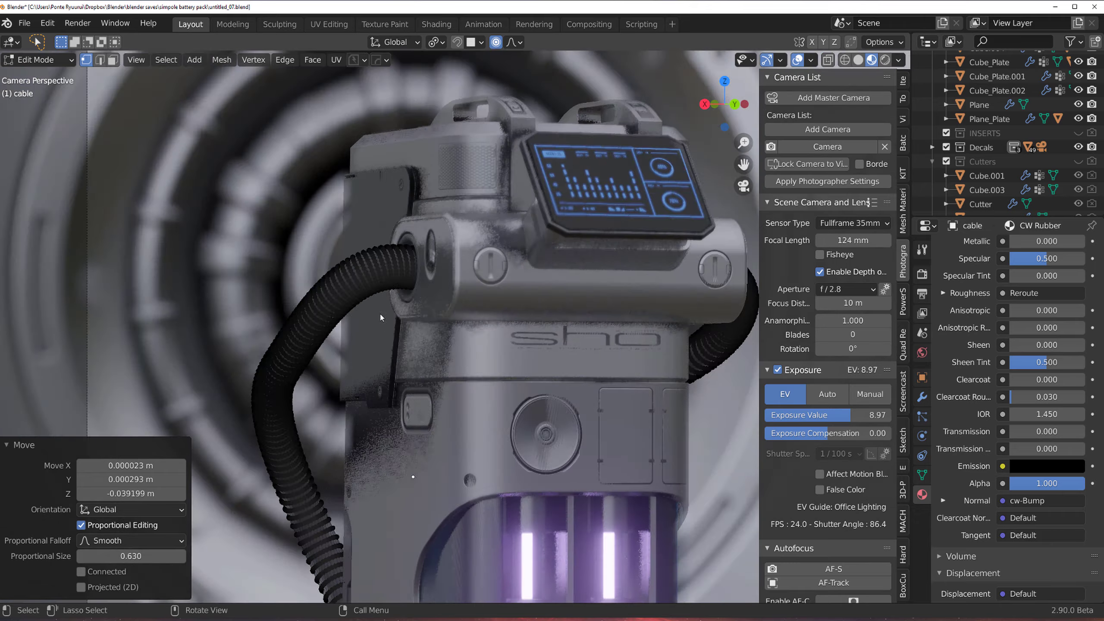
{"action": "scroll", "coordinate": [478, 318], "scroll_direction": "down", "scroll_amount": 2}
{"action": "key", "text": "Tab"}
{"action": "scroll", "coordinate": [479, 330], "scroll_direction": "up", "scroll_amount": 1}
{"action": "scroll", "coordinate": [479, 343], "scroll_direction": "down", "scroll_amount": 1}
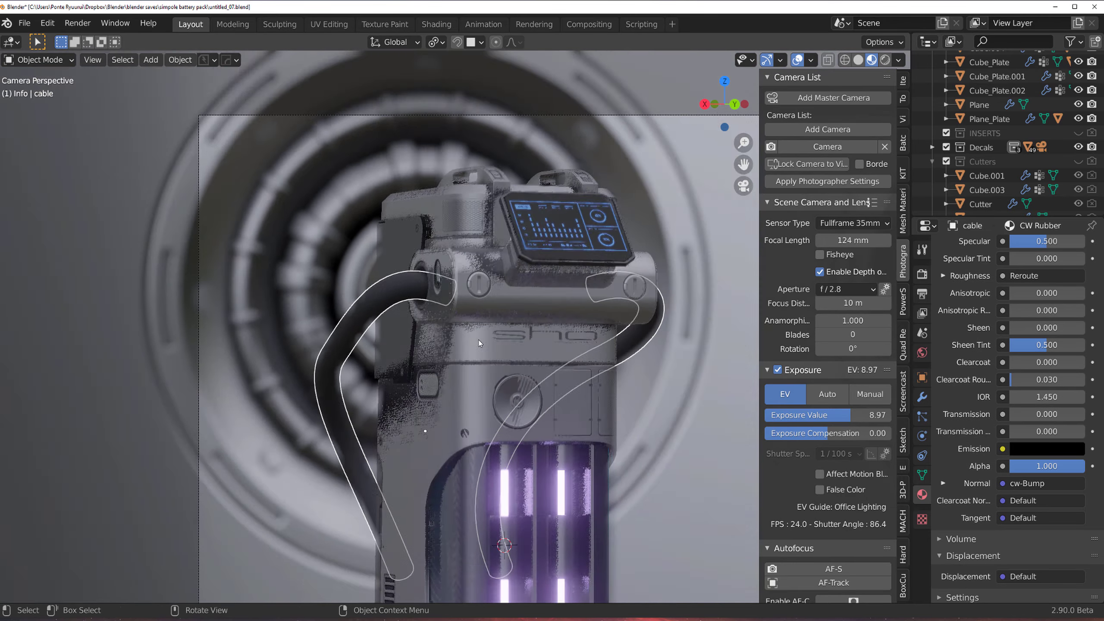
Step: Check the cable within the full camera framing and save the scene as the next version, untitled_08, with PowerSave
{"action": "scroll", "coordinate": [480, 343], "scroll_direction": "down", "scroll_amount": 4}
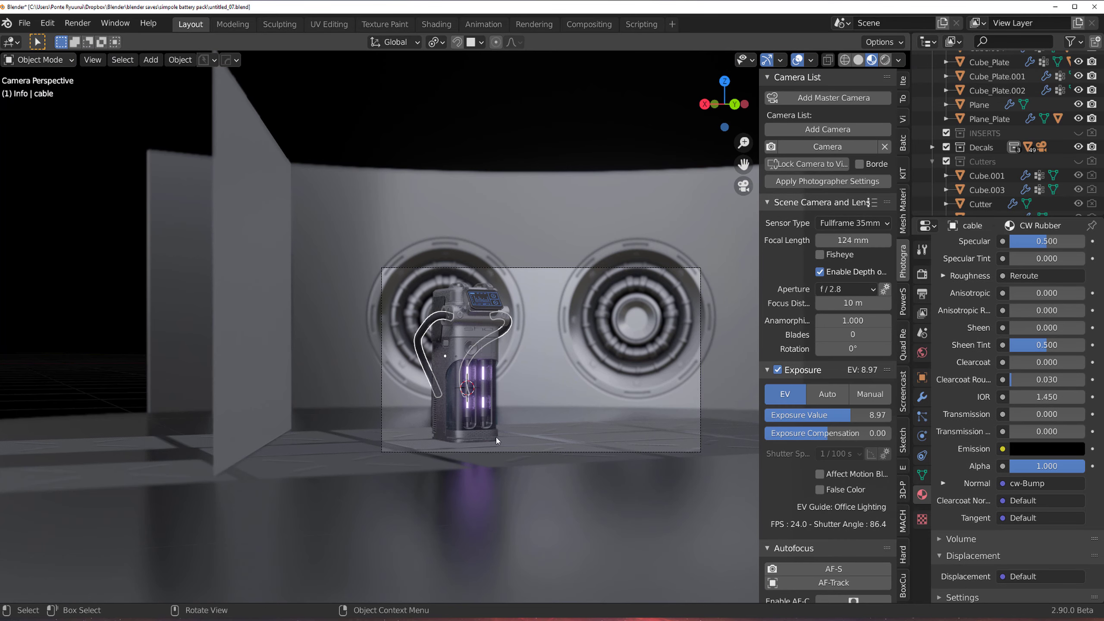
{"action": "scroll", "coordinate": [483, 331], "scroll_direction": "up", "scroll_amount": 3}
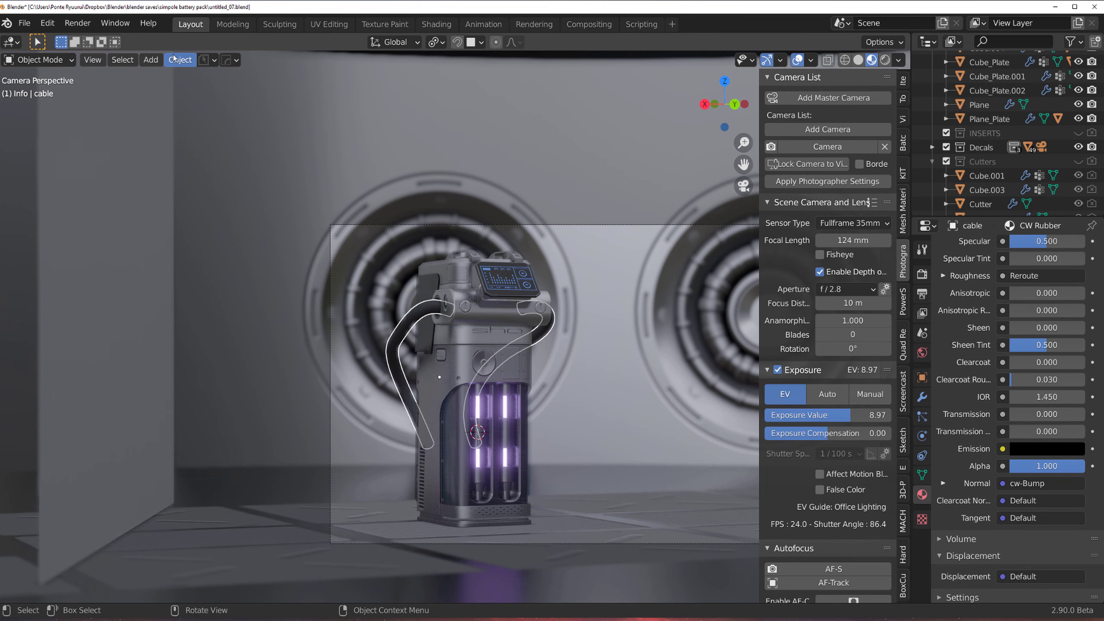
{"action": "left_click", "coordinate": [204, 60]}
{"action": "left_click", "coordinate": [199, 112]}
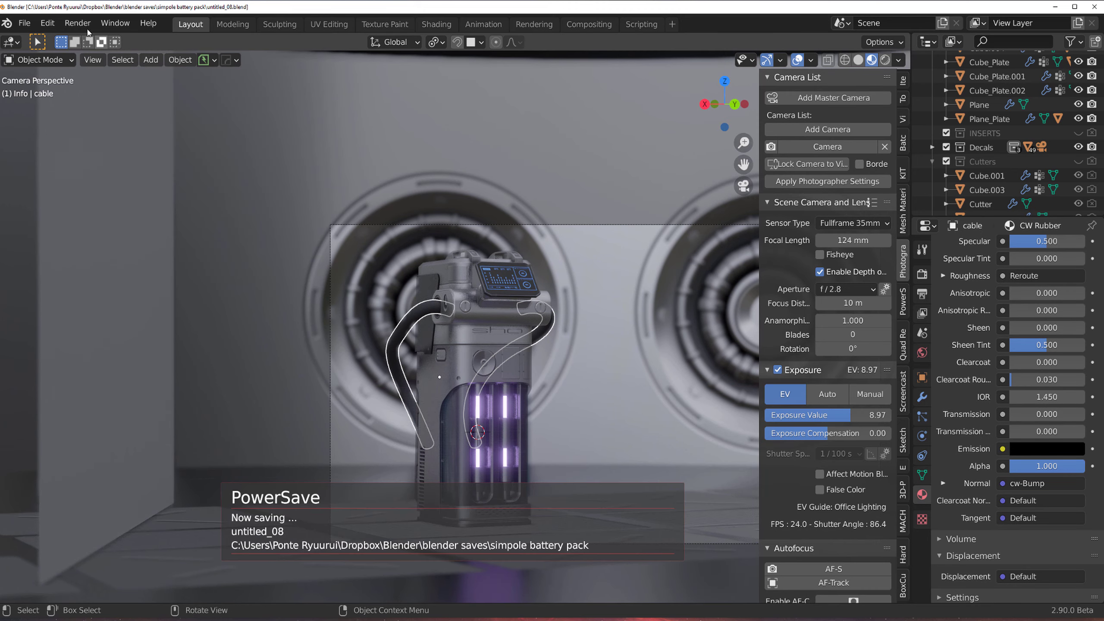
Step: Render the still image from the scene camera and center the render window for viewing
{"action": "left_click", "coordinate": [77, 22]}
{"action": "left_click", "coordinate": [96, 39]}
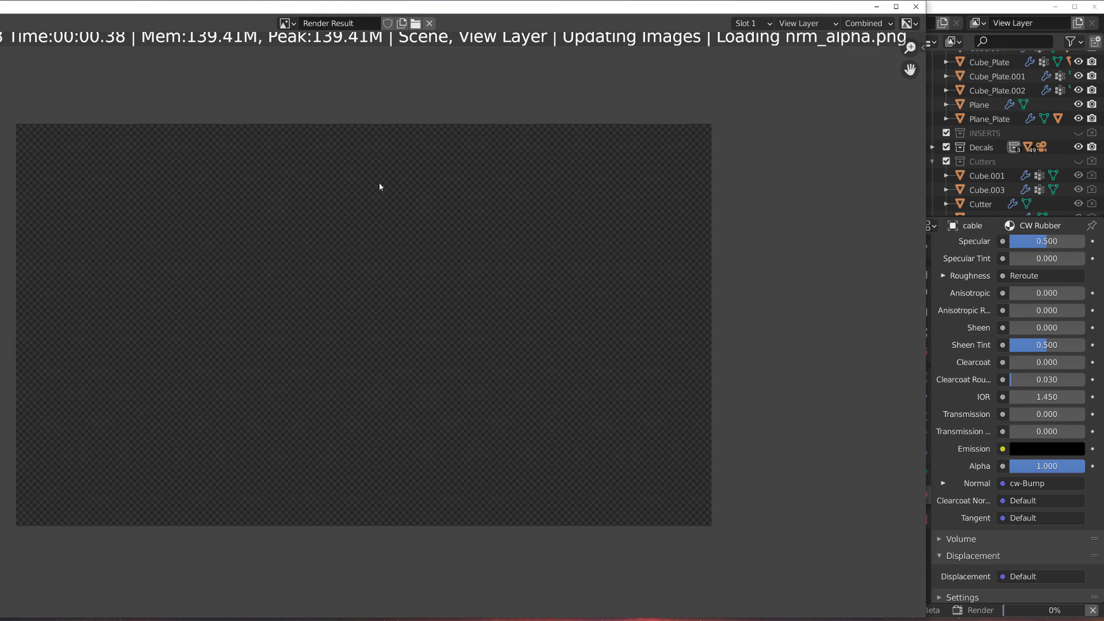
{"action": "left_click_drag", "start_coordinate": [416, 7], "coordinate": [598, 9]}
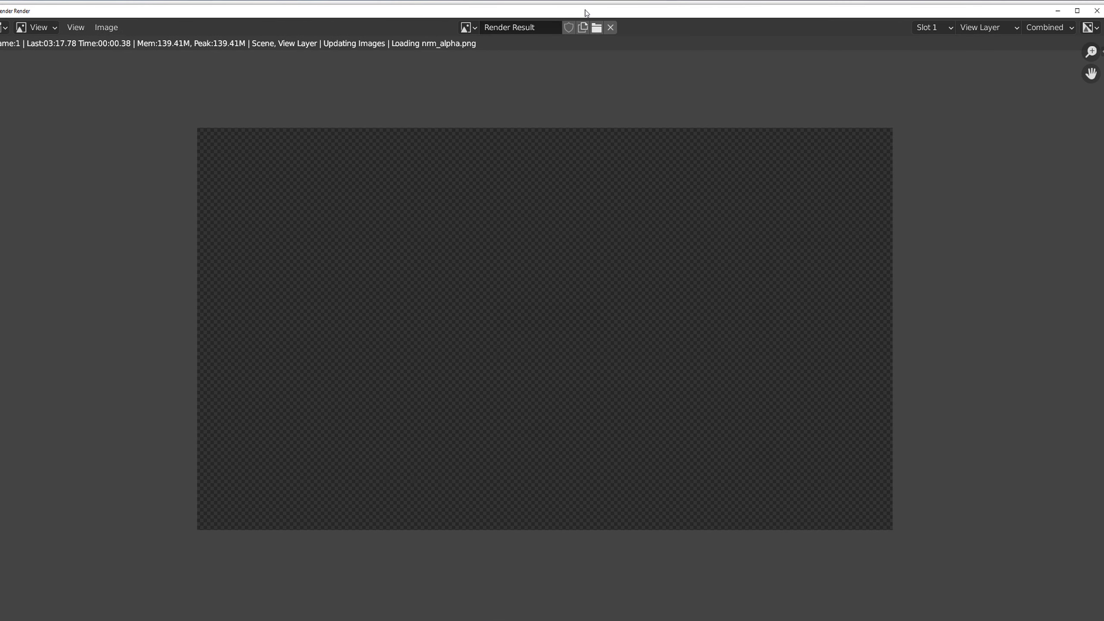
{"action": "scroll", "coordinate": [529, 133], "scroll_direction": "up", "scroll_amount": 1}
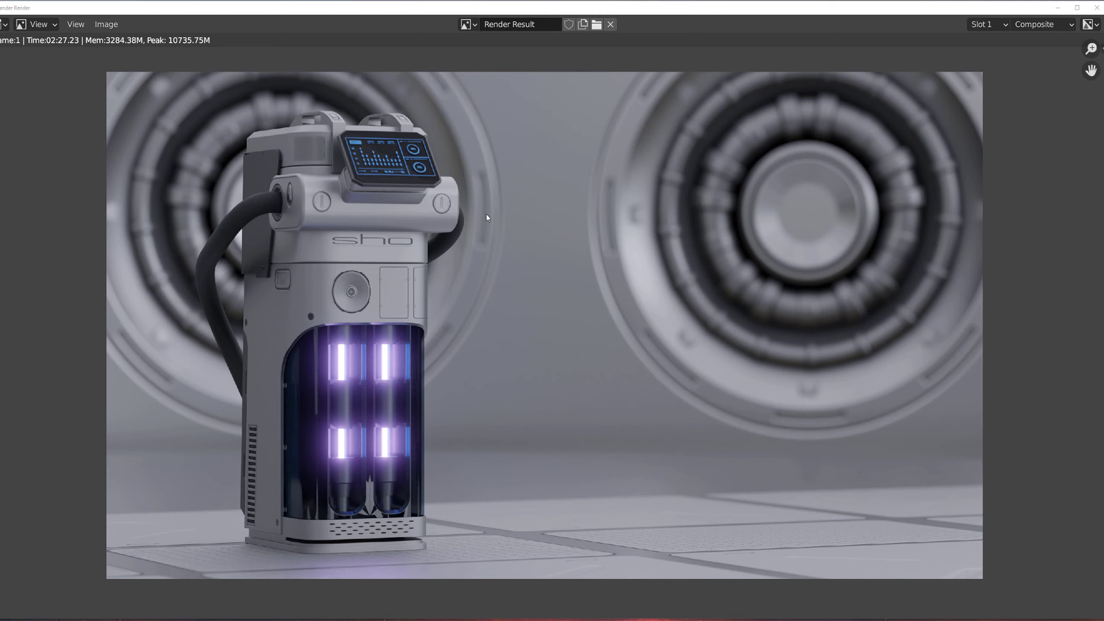
Step: Examine the save options for the rendered image, including file format and color depth, and close them without saving
{"action": "left_click", "coordinate": [104, 24]}
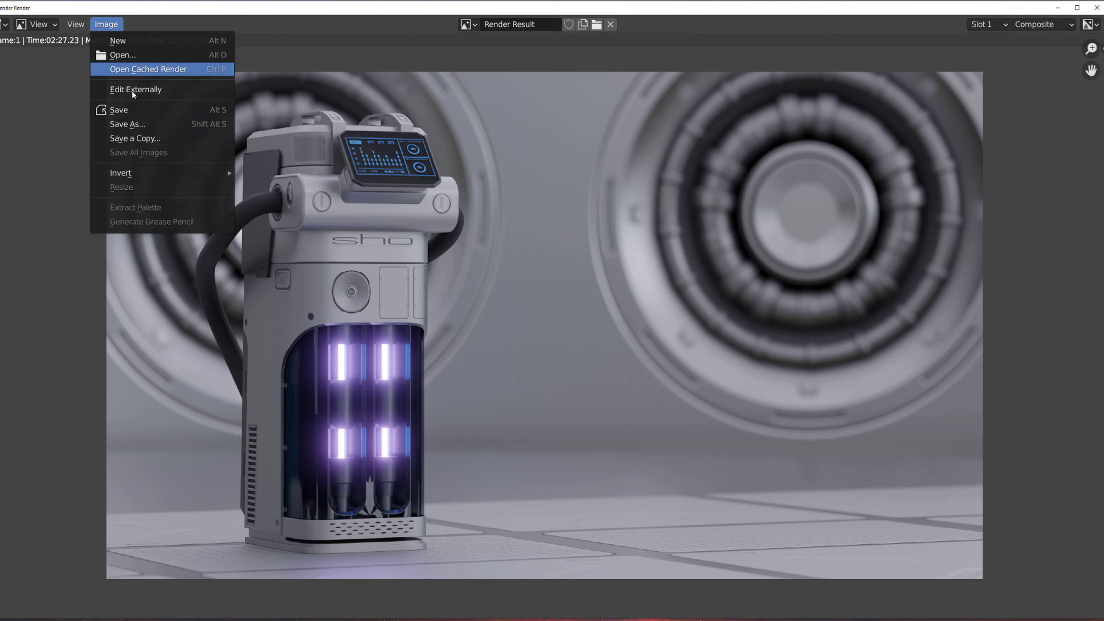
{"action": "left_click", "coordinate": [135, 126]}
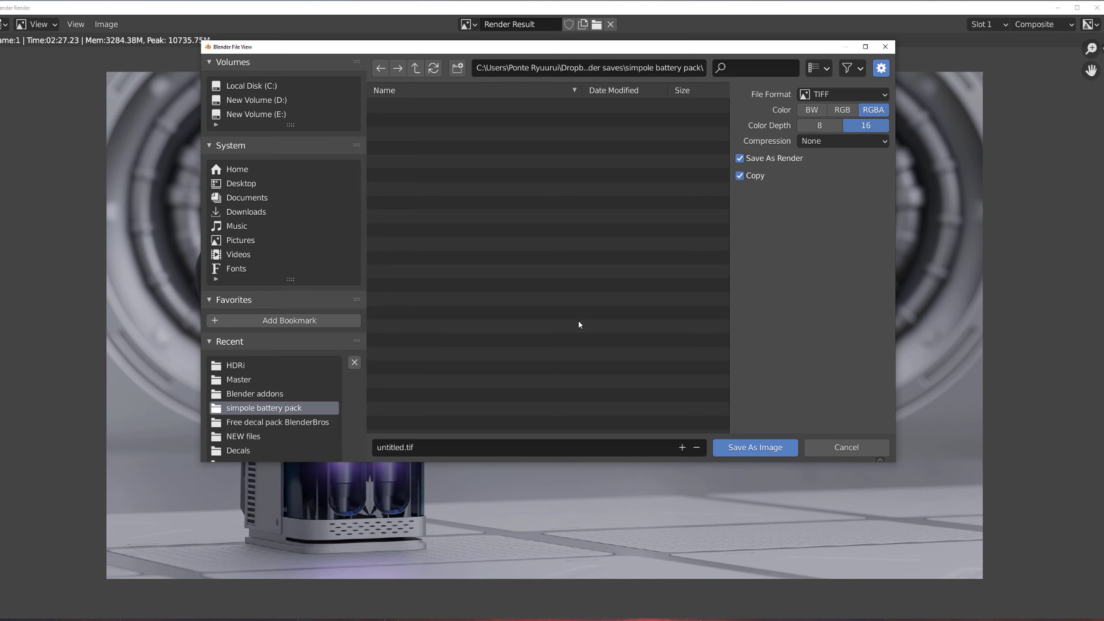
{"action": "key", "text": "Escape"}
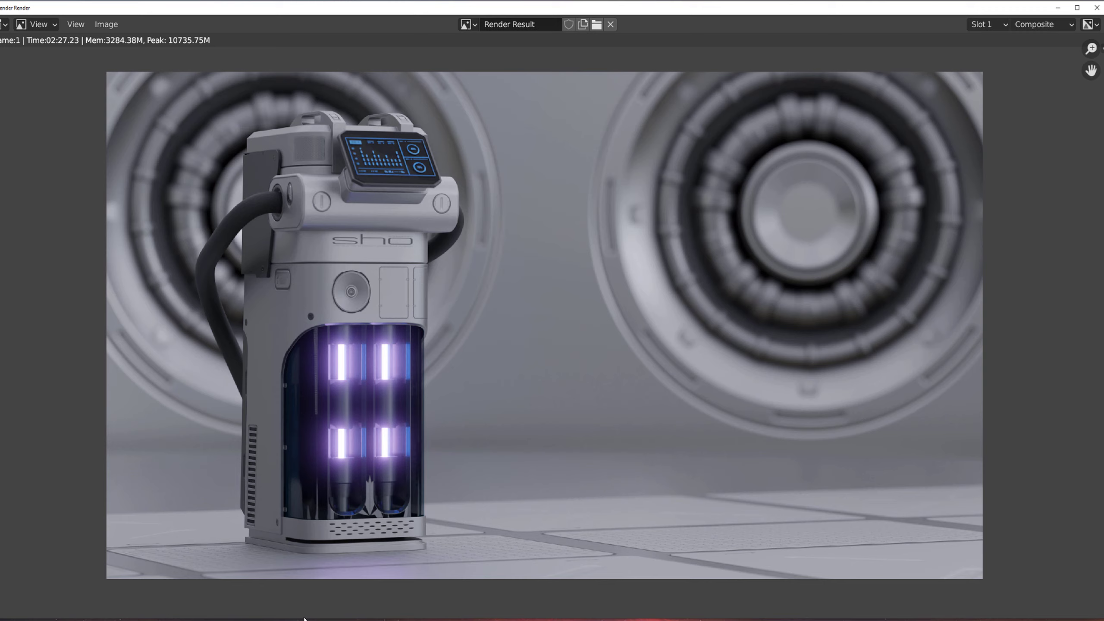
Step: Back in the scene window, select the wall decal behind the battery pack, hide the sidebar, and try Match Materials on the decal
{"action": "mouse_move", "coordinate": [304, 618]}
{"action": "left_click", "coordinate": [297, 592]}
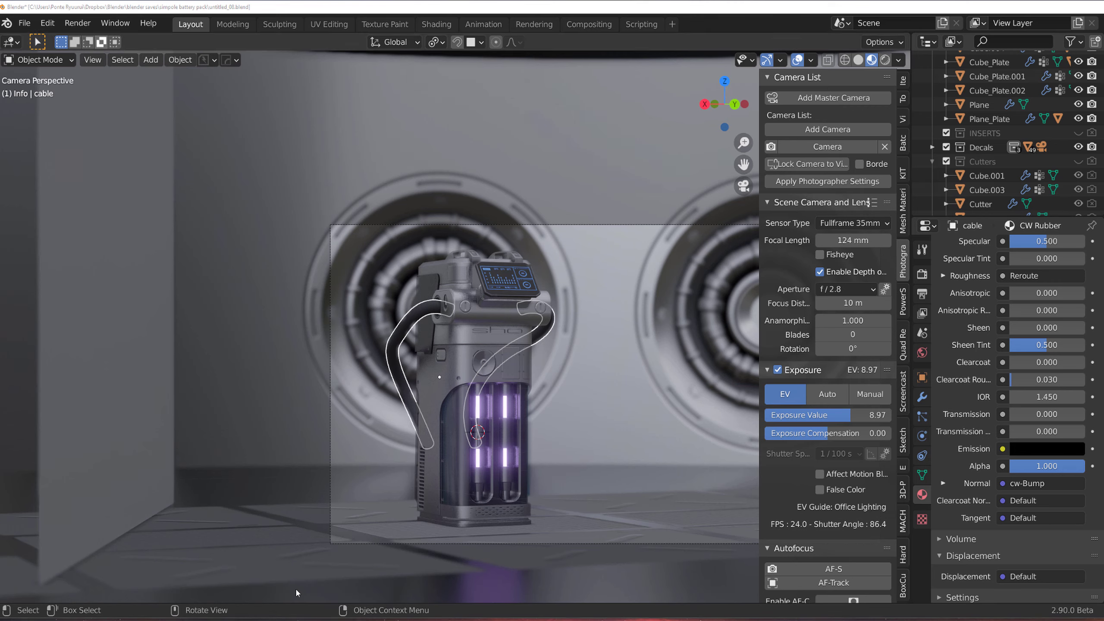
{"action": "left_click", "coordinate": [448, 260]}
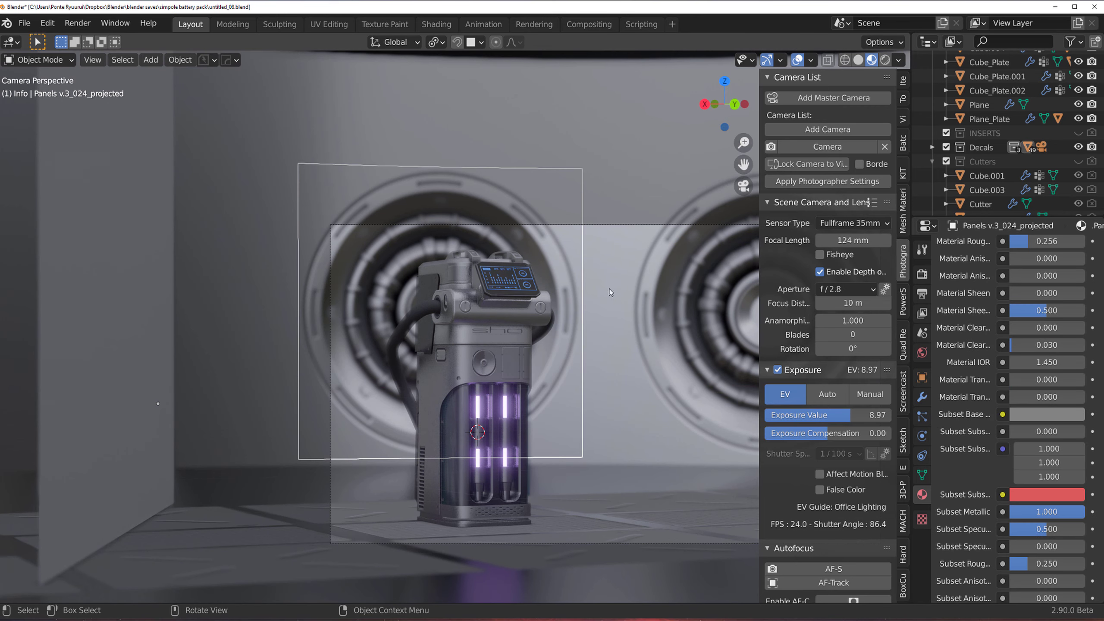
{"action": "key", "text": "n"}
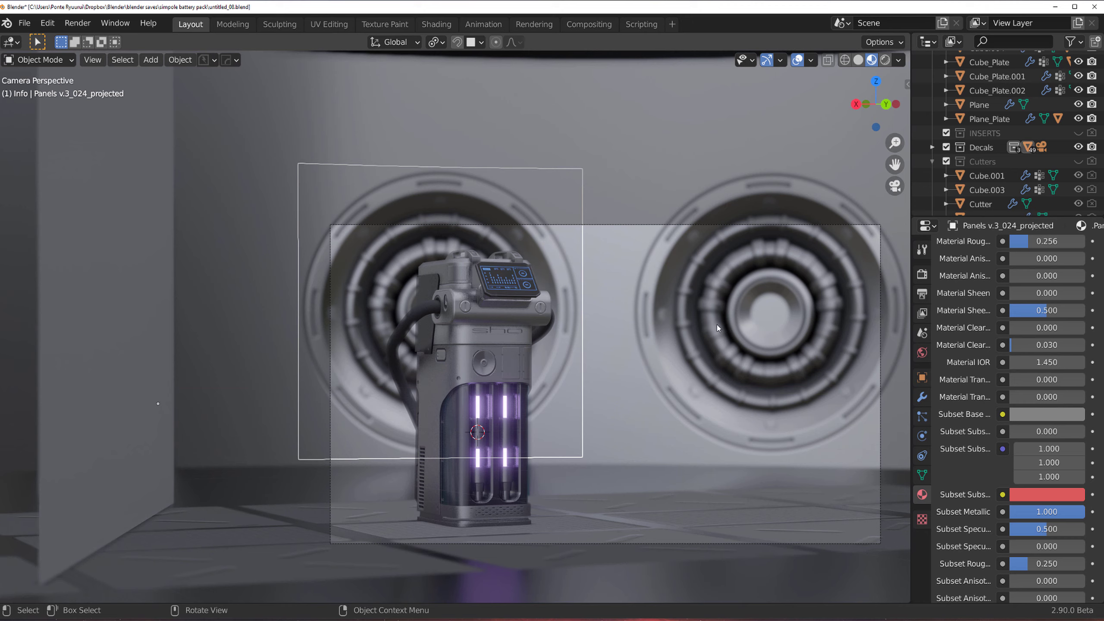
{"action": "key", "text": "d"}
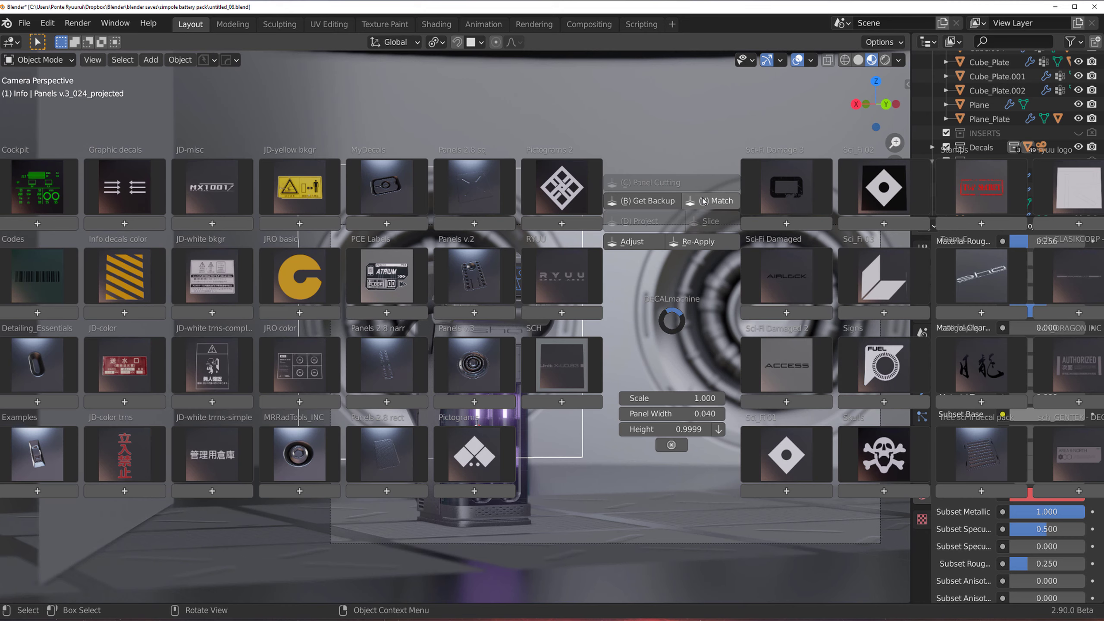
{"action": "left_click", "coordinate": [702, 201]}
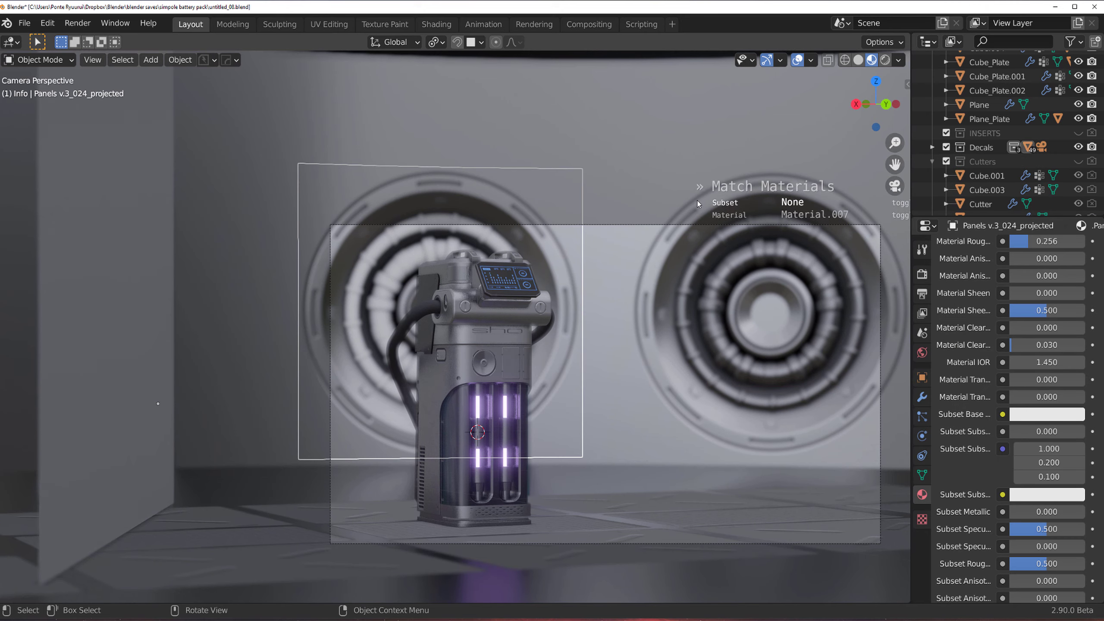
Step: Raise the ambient occlusion strength of the selected wall decal by about 1.19 with Adjust Decal
{"action": "key", "text": "d"}
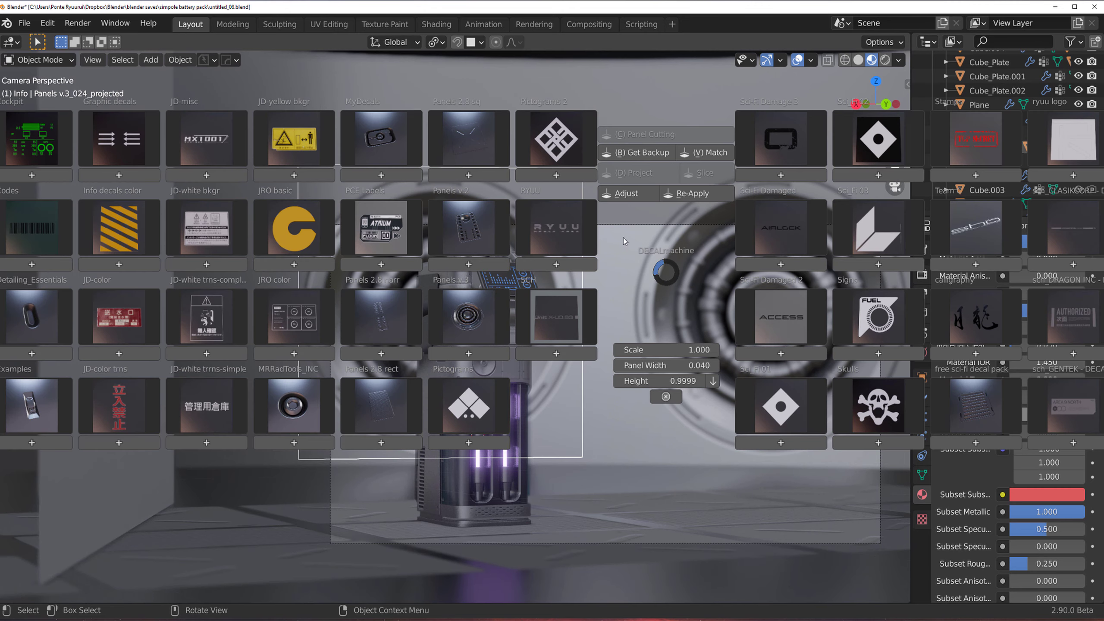
{"action": "left_click", "coordinate": [612, 199]}
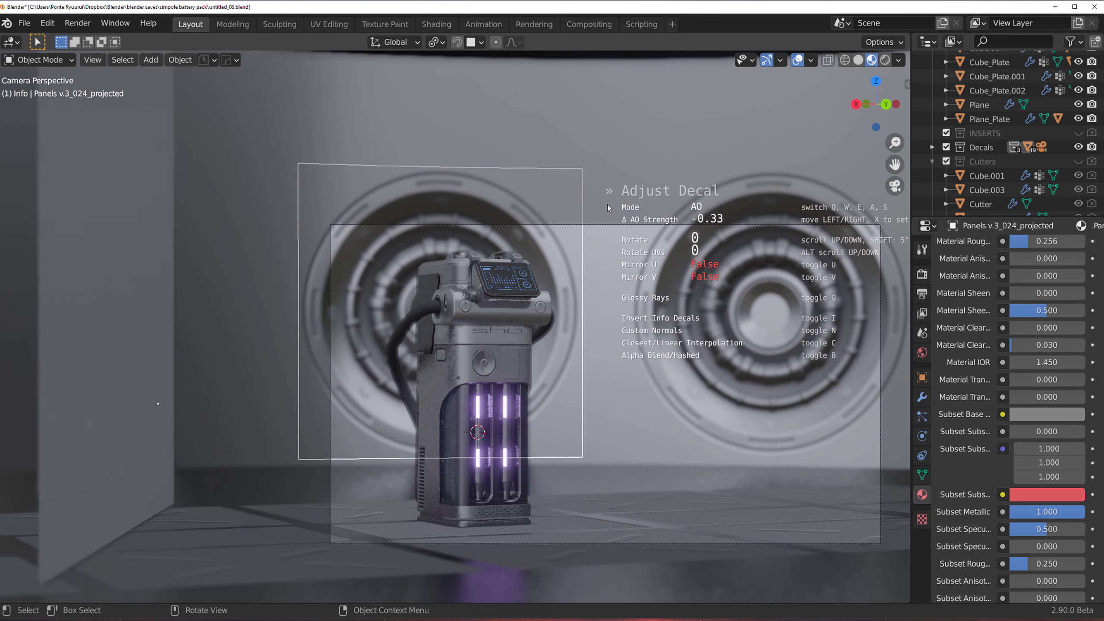
{"action": "mouse_move", "coordinate": [613, 207]}
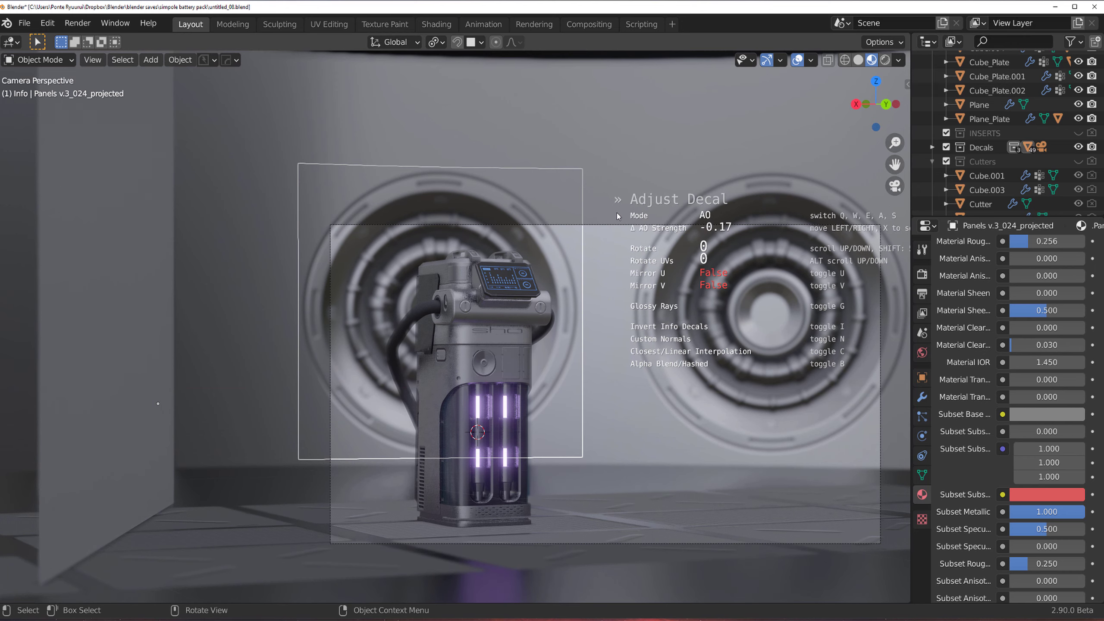
{"action": "mouse_move", "coordinate": [694, 215]}
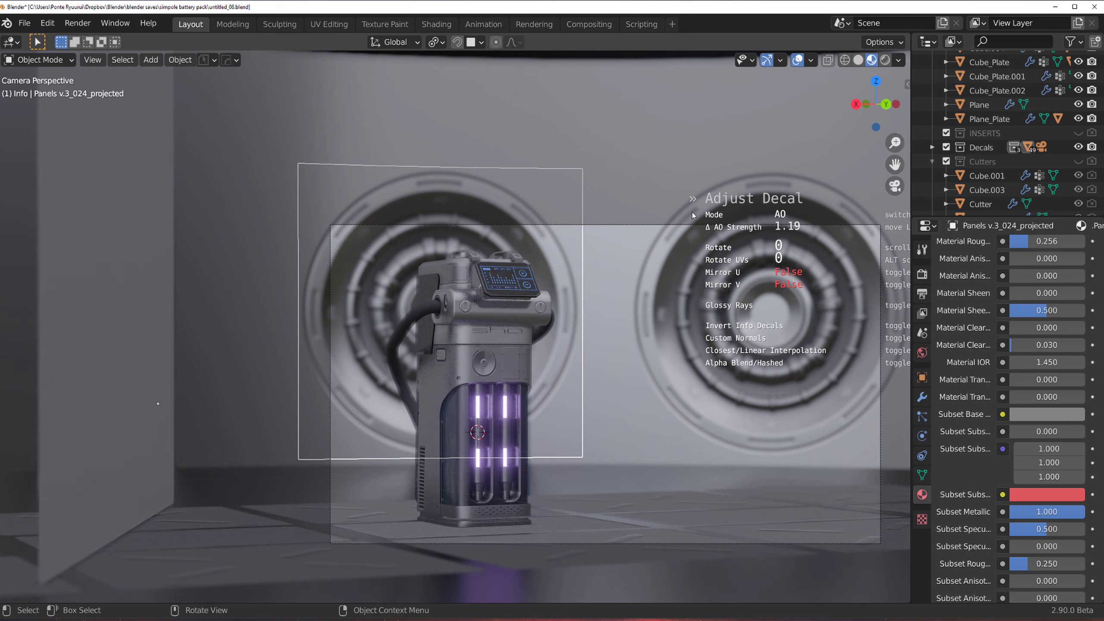
{"action": "left_click", "coordinate": [696, 215]}
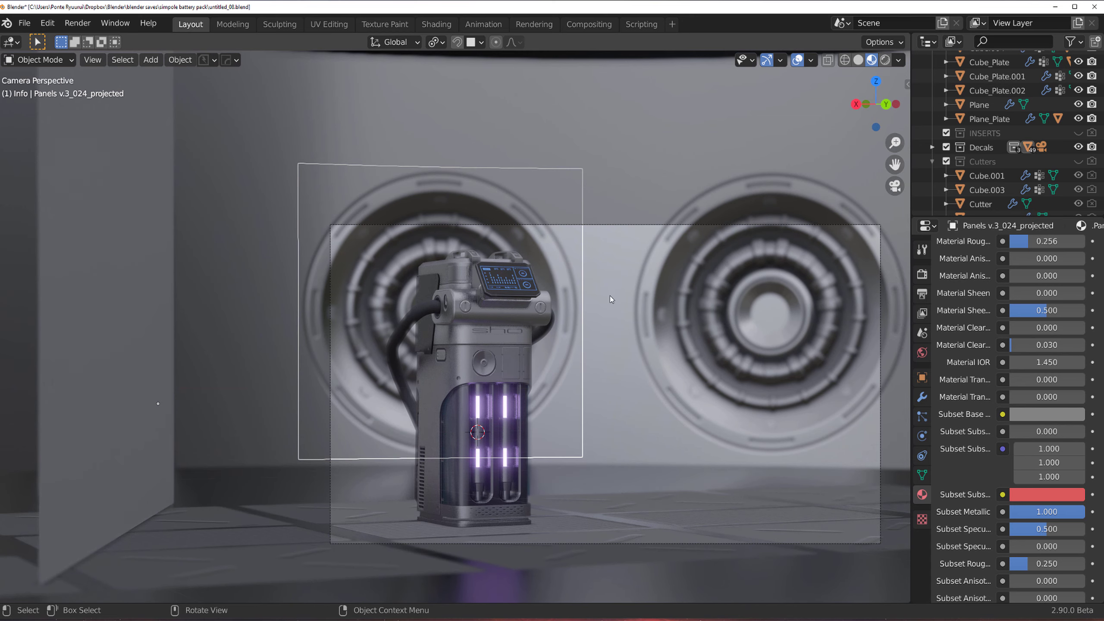
Step: Raise the wall decal's ambient occlusion strength by about another 0.07 and render the image again
{"action": "key", "text": "d"}
{"action": "left_click", "coordinate": [587, 220]}
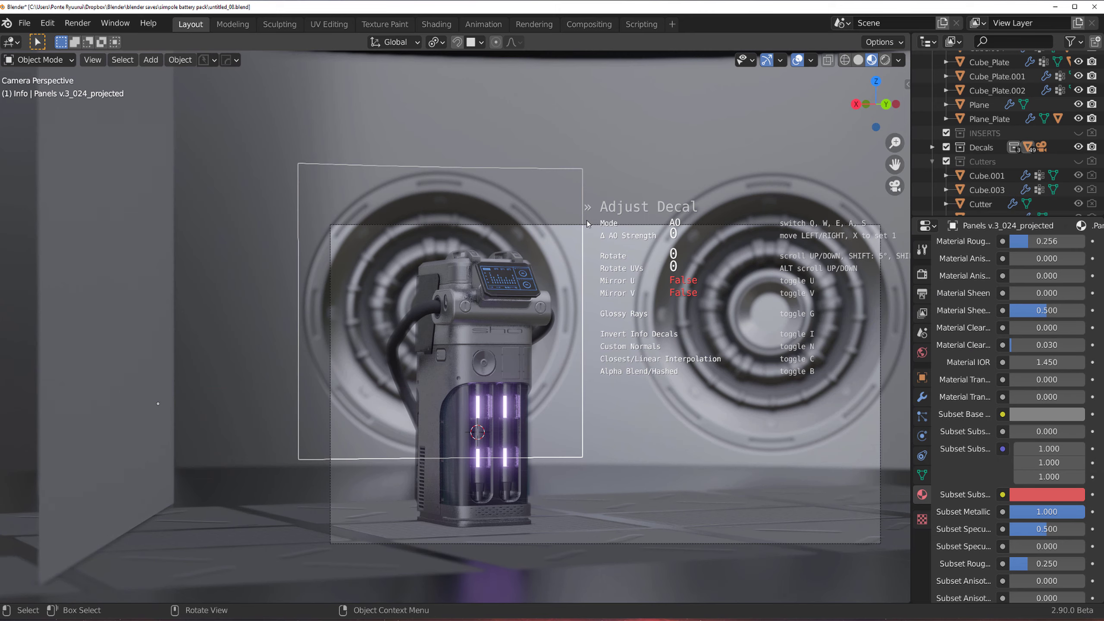
{"action": "mouse_move", "coordinate": [594, 223]}
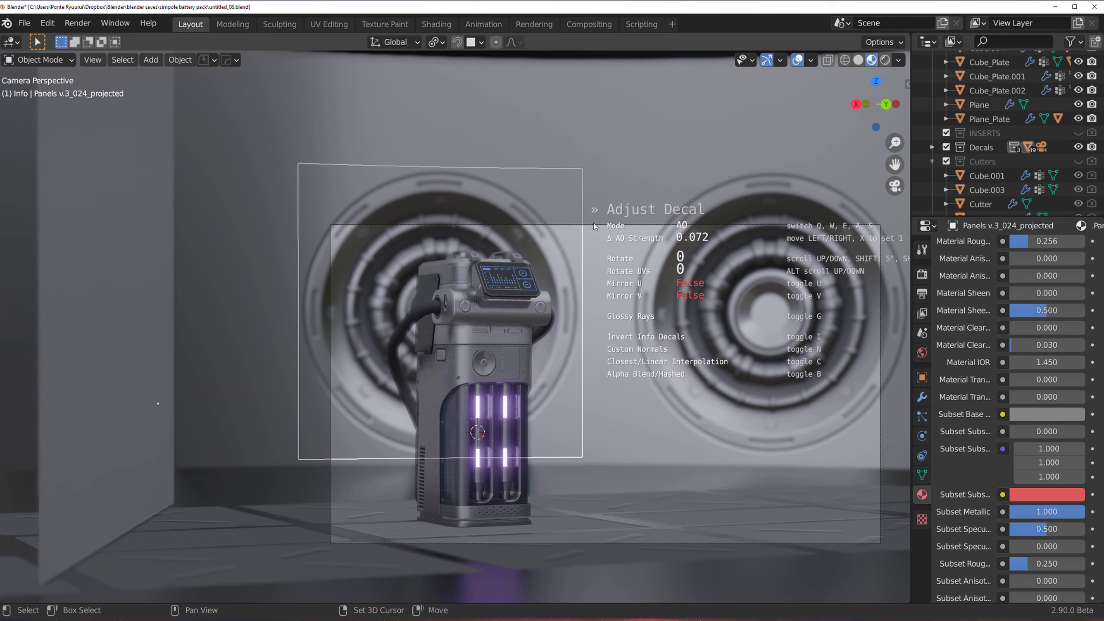
{"action": "left_click", "coordinate": [594, 222]}
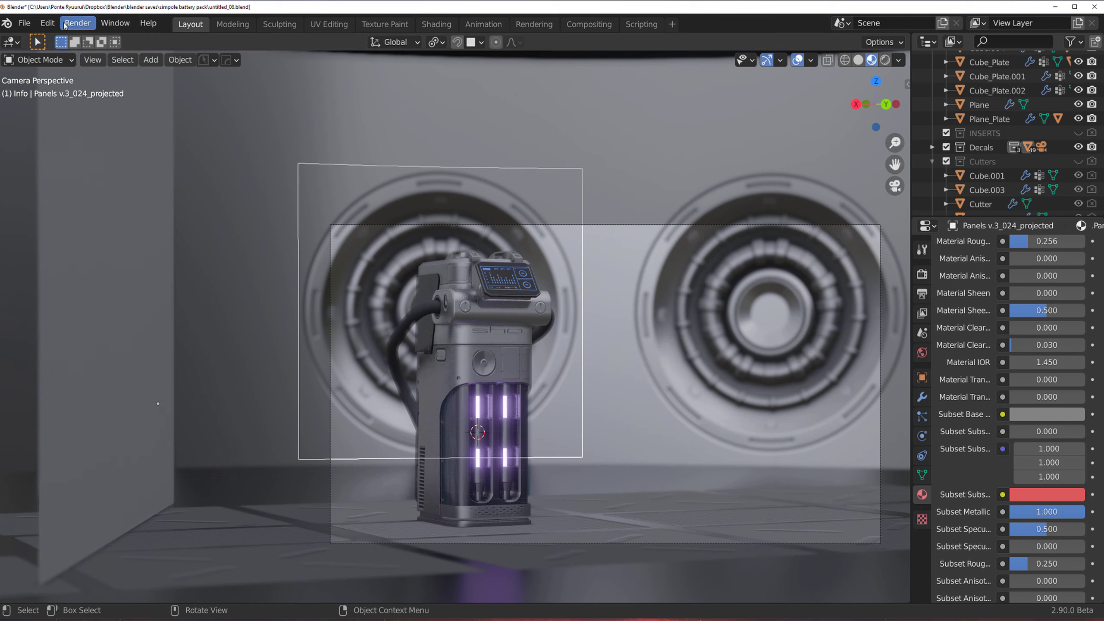
{"action": "left_click", "coordinate": [77, 22]}
{"action": "left_click", "coordinate": [100, 40]}
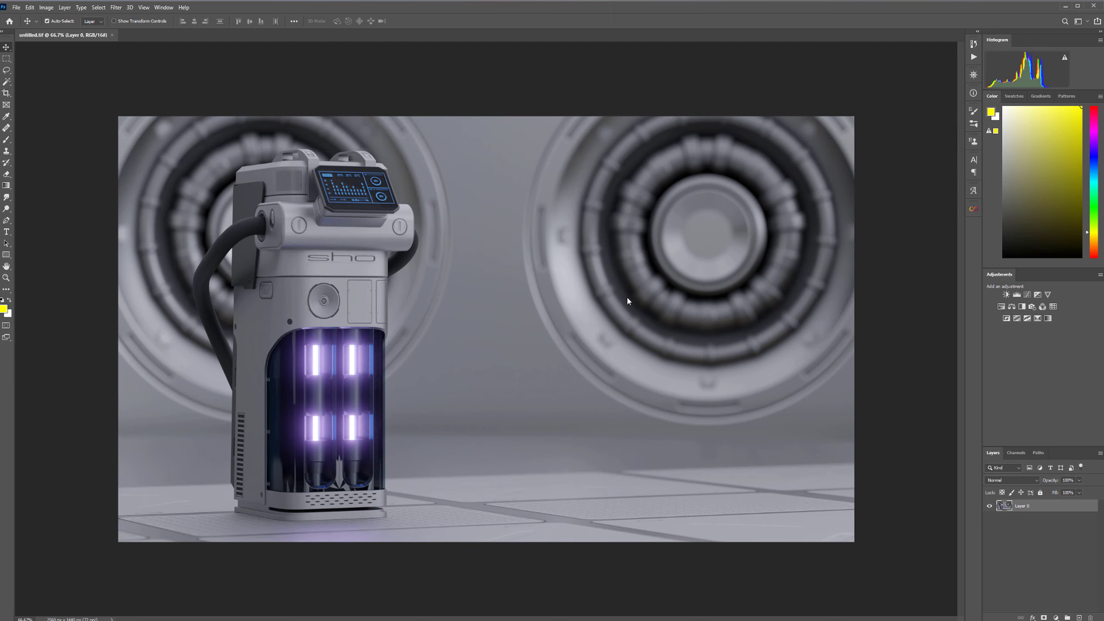
Step: In Photoshop, open Infinite Color for untitled.tif and generate light-intensity color grades until the pinkish-purple variation is applied
{"action": "left_click", "coordinate": [972, 211]}
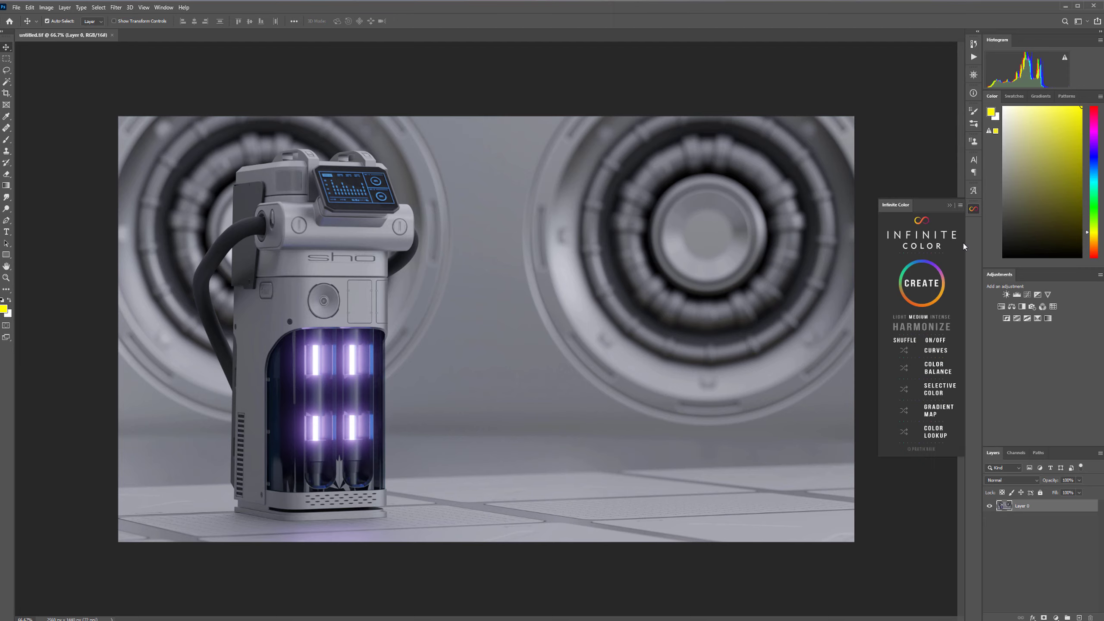
{"action": "left_click", "coordinate": [919, 284]}
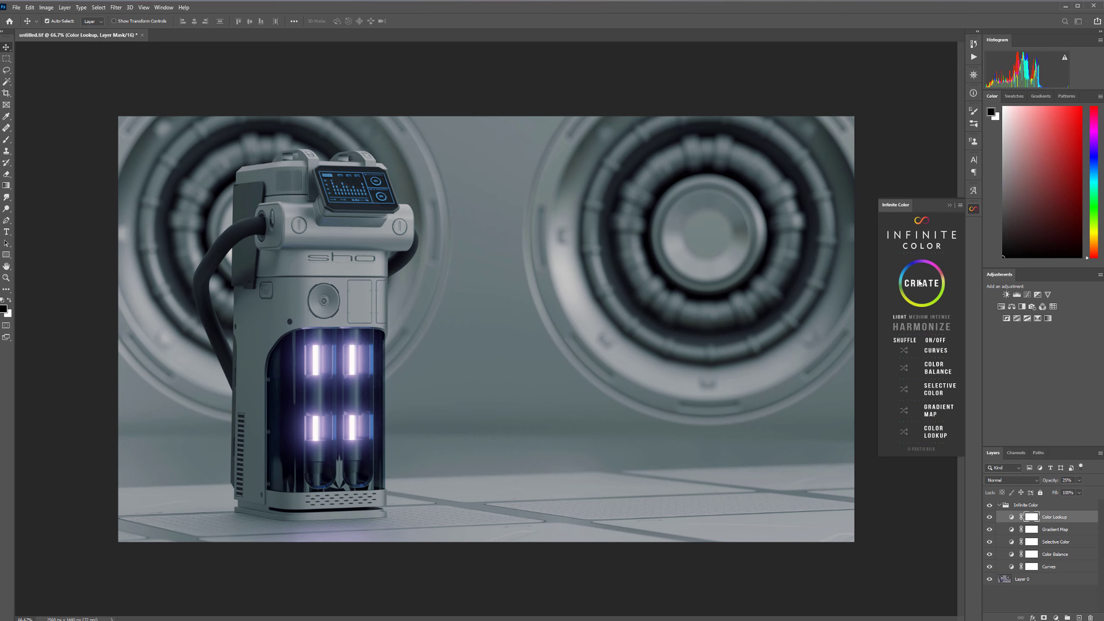
{"action": "left_click", "coordinate": [920, 283]}
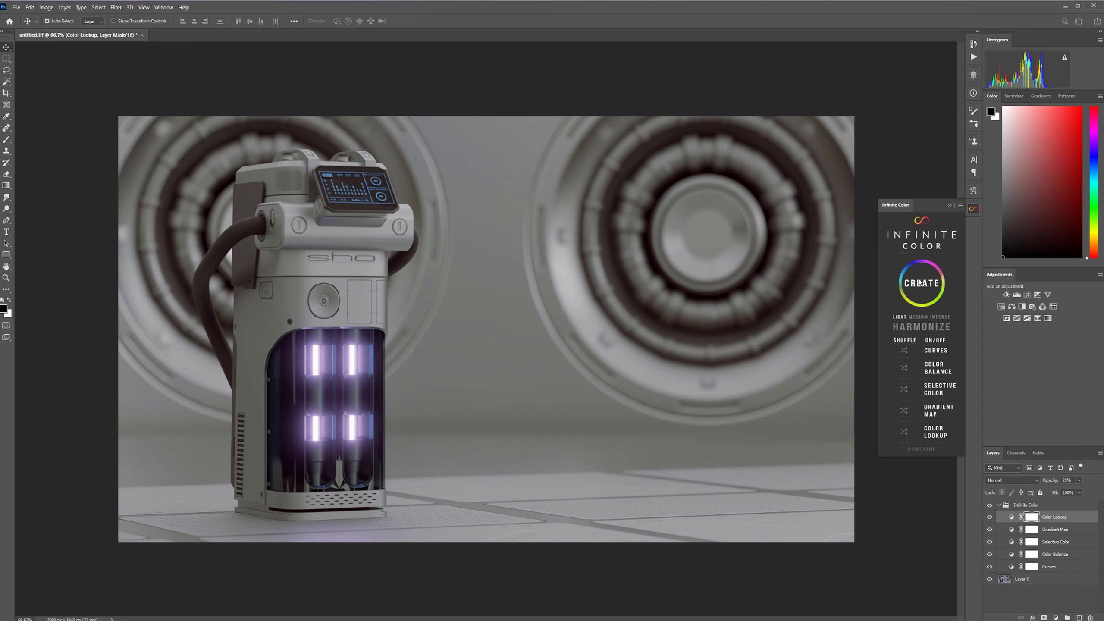
{"action": "left_click", "coordinate": [920, 283]}
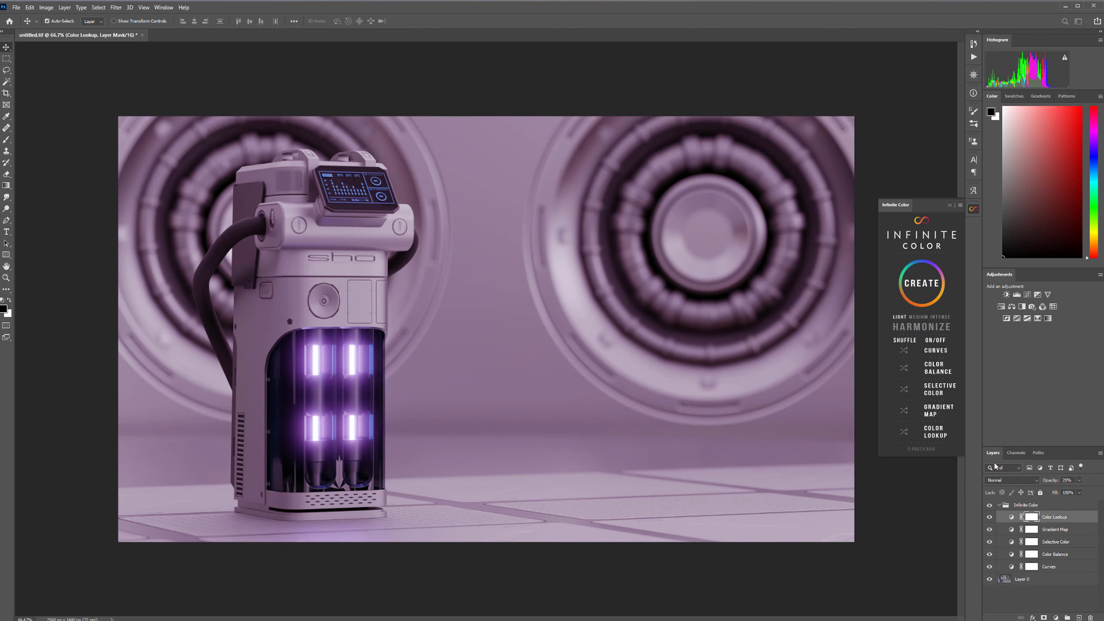
Step: Compare the Gradient Map, Selective Color and Color Lookup layers by toggling their visibility, and hide the Color Balance and Curves layers
{"action": "left_click", "coordinate": [990, 528]}
{"action": "left_click", "coordinate": [990, 529]}
{"action": "left_click", "coordinate": [989, 541]}
{"action": "left_click", "coordinate": [989, 542]}
{"action": "left_click", "coordinate": [990, 554]}
{"action": "left_click", "coordinate": [988, 517]}
{"action": "left_click", "coordinate": [989, 517]}
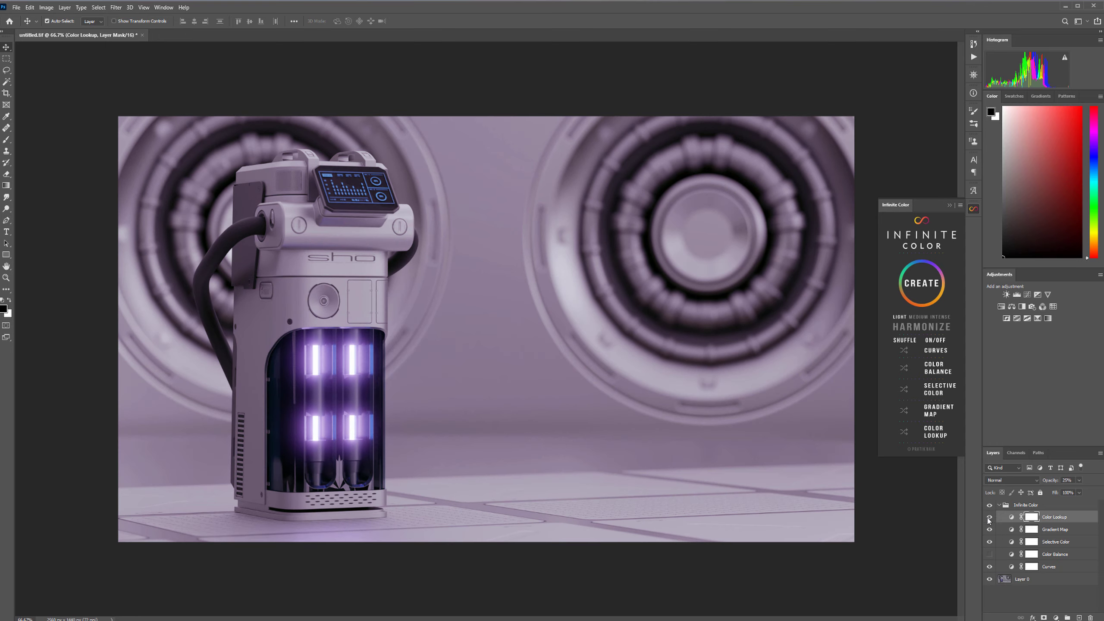
{"action": "left_click", "coordinate": [990, 566]}
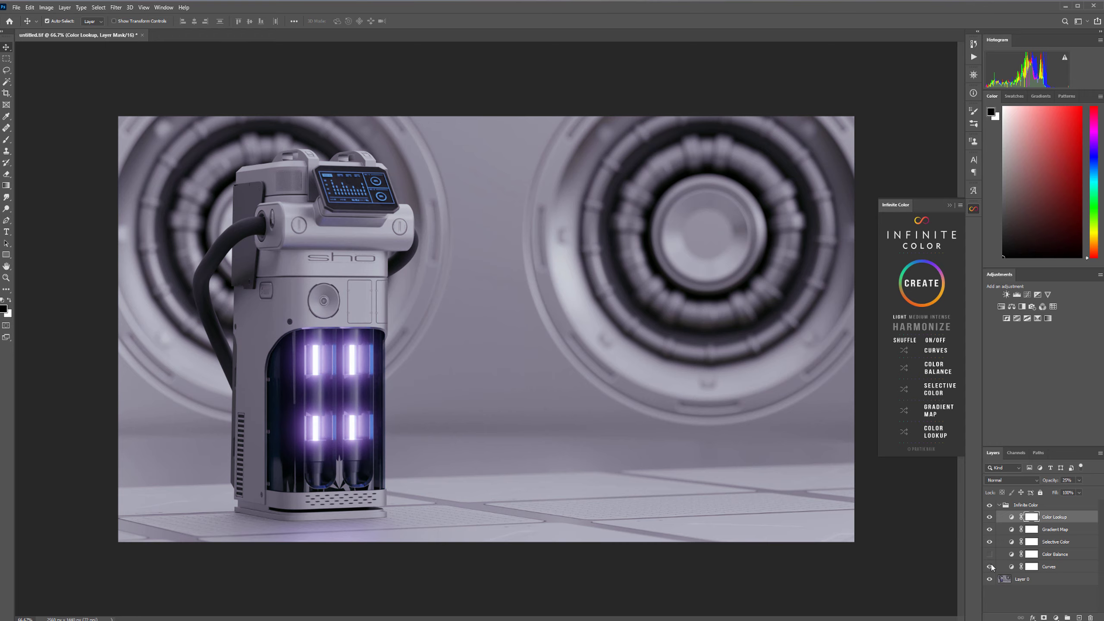
Step: Toggle the Curves layer's visibility to compare its effect, leave it visible, and duplicate Layer 0
{"action": "left_click", "coordinate": [990, 566]}
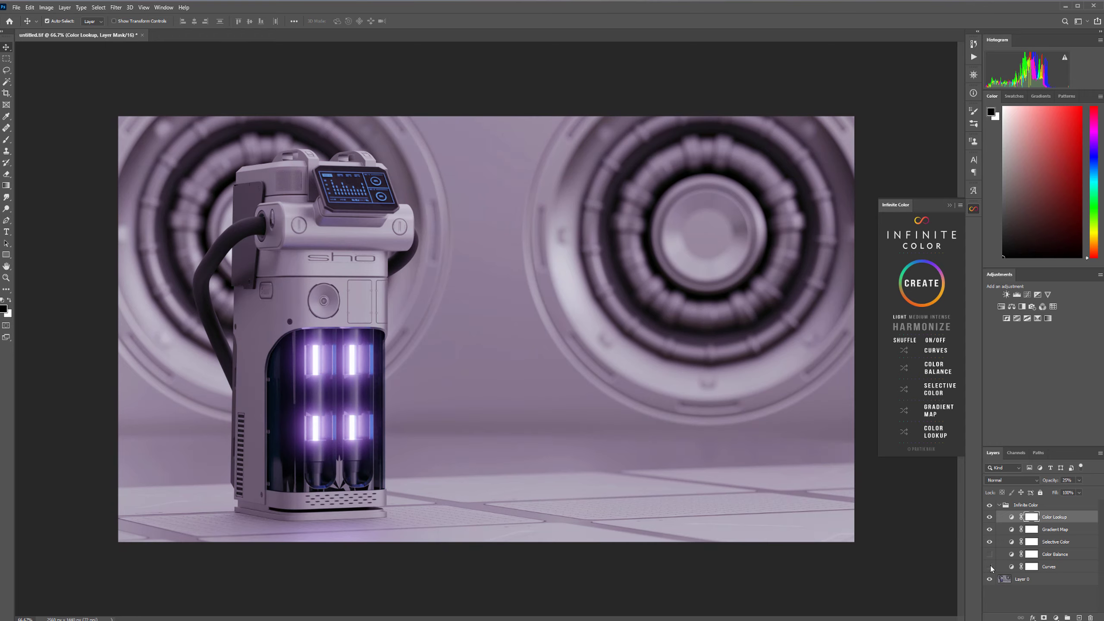
{"action": "left_click", "coordinate": [990, 566]}
{"action": "left_click", "coordinate": [990, 566]}
{"action": "left_click", "coordinate": [1042, 581]}
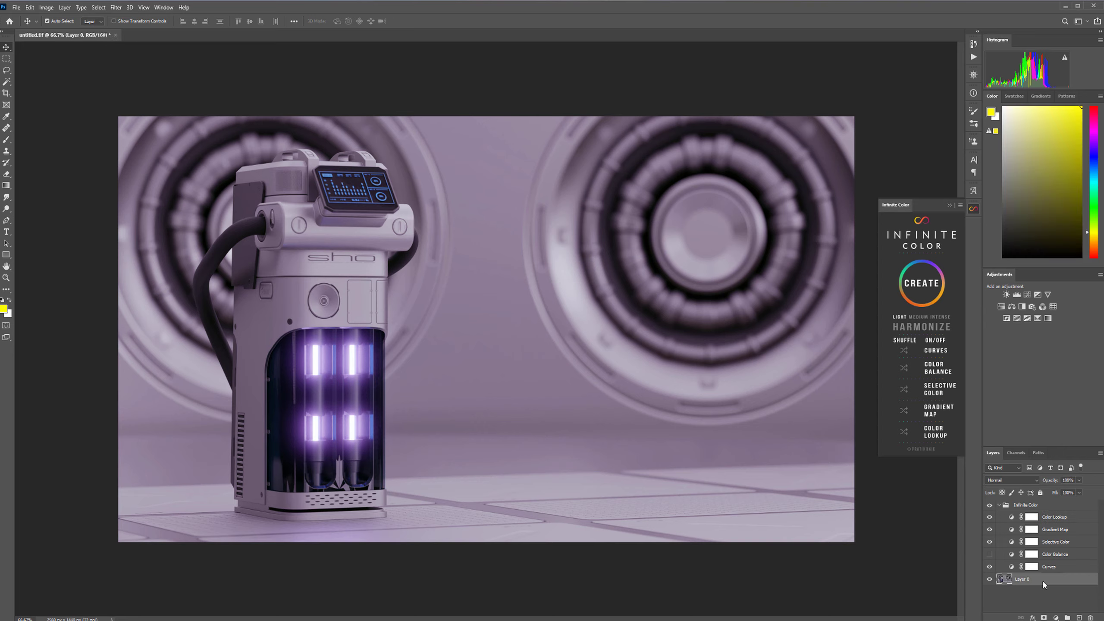
{"action": "key", "text": "ctrl+j"}
{"action": "left_click", "coordinate": [115, 7]}
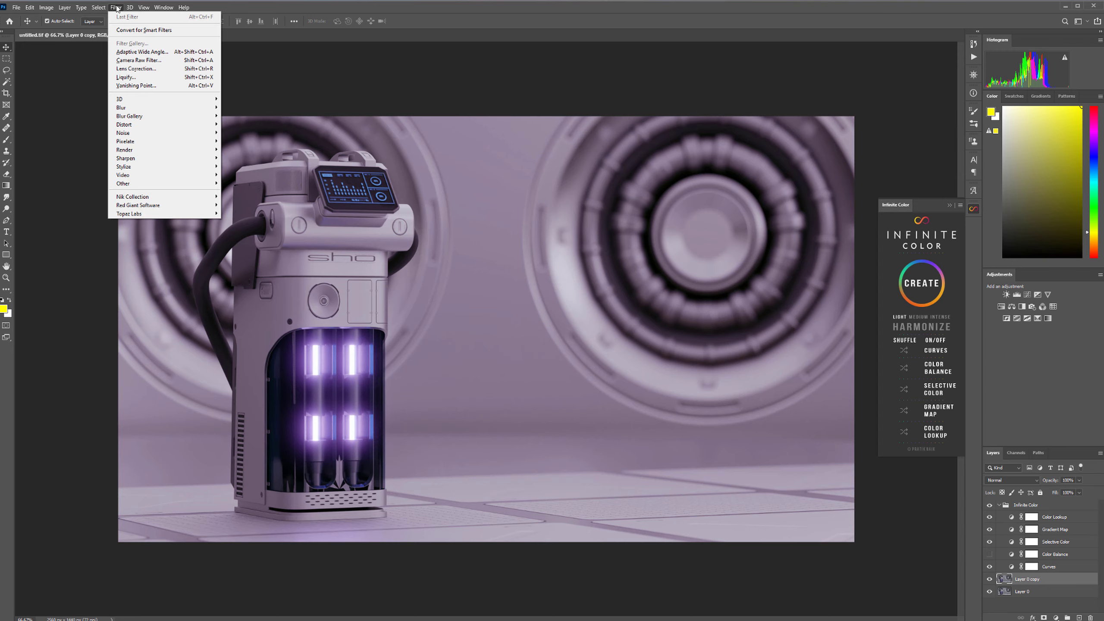
{"action": "left_click", "coordinate": [147, 68]}
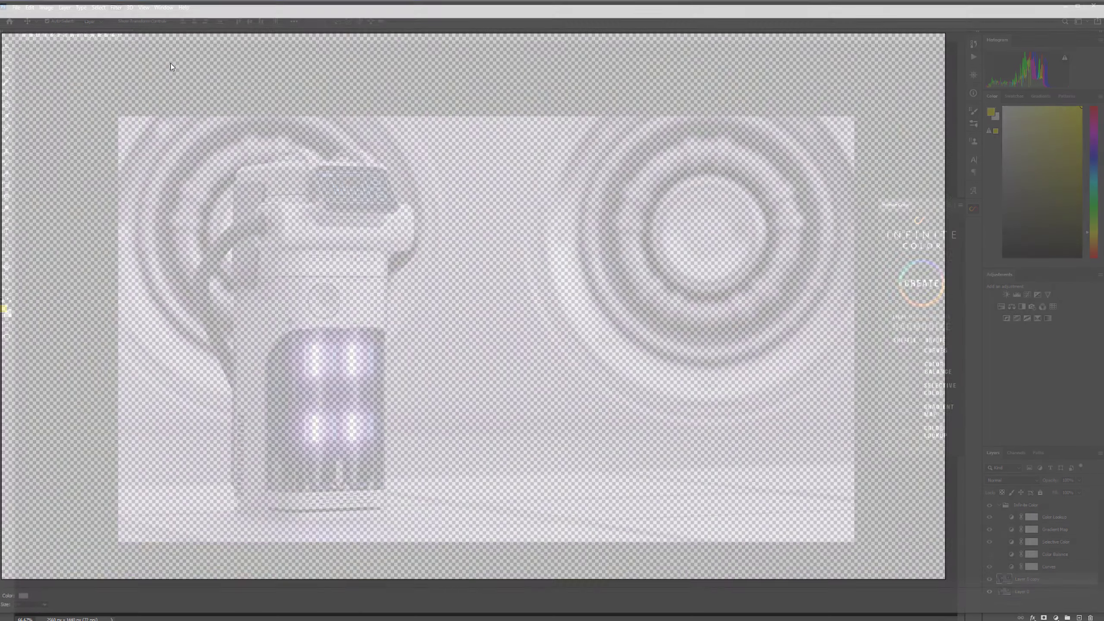
{"action": "key", "text": "Escape"}
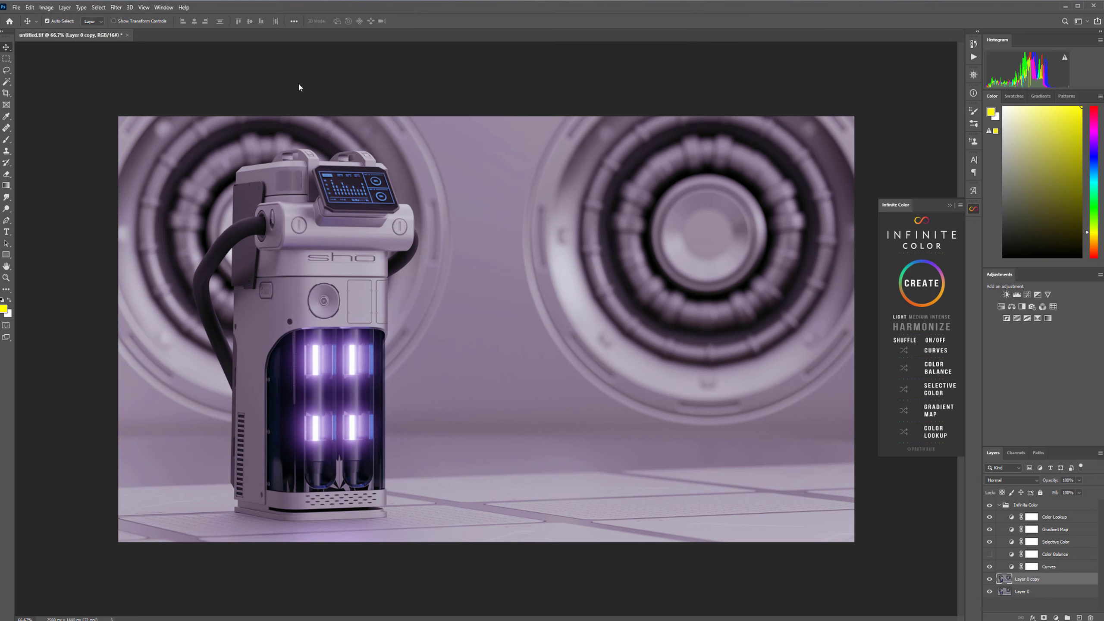
Step: Open the Camera Raw filter on the Layer 0 copy, try raising Blacks to about +79, and reset it
{"action": "left_click", "coordinate": [115, 7]}
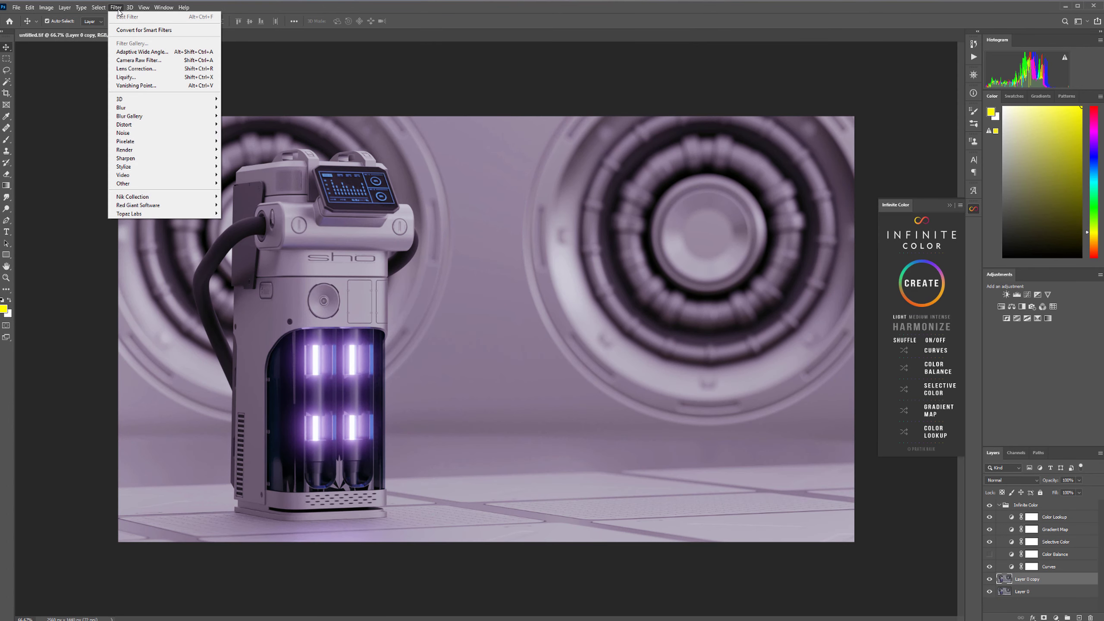
{"action": "left_click", "coordinate": [141, 60]}
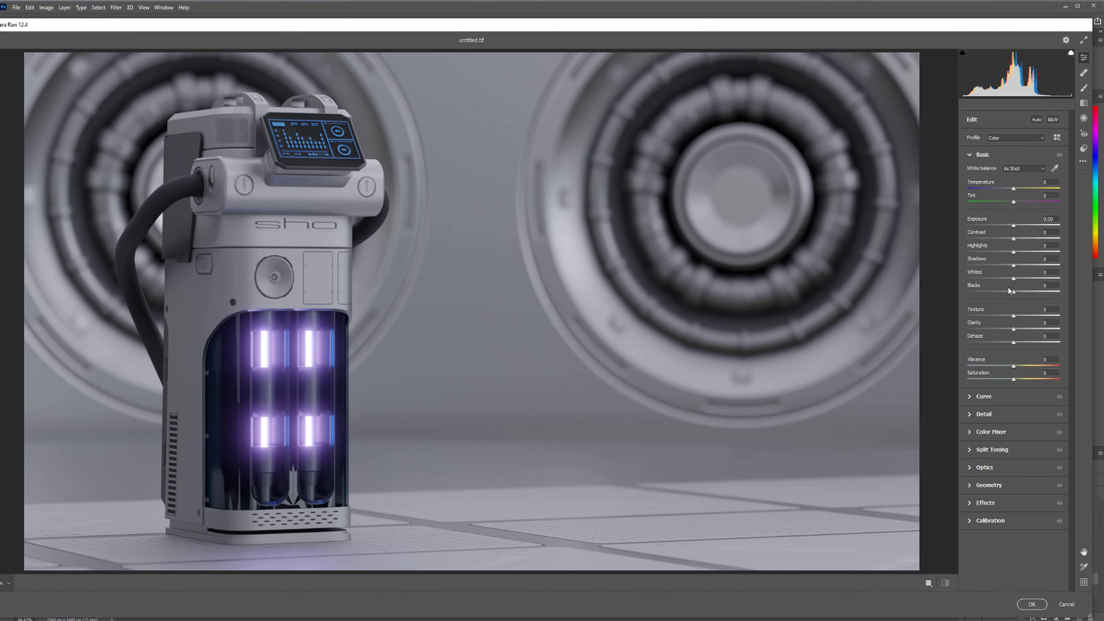
{"action": "left_click_drag", "start_coordinate": [1014, 296], "coordinate": [1051, 292]}
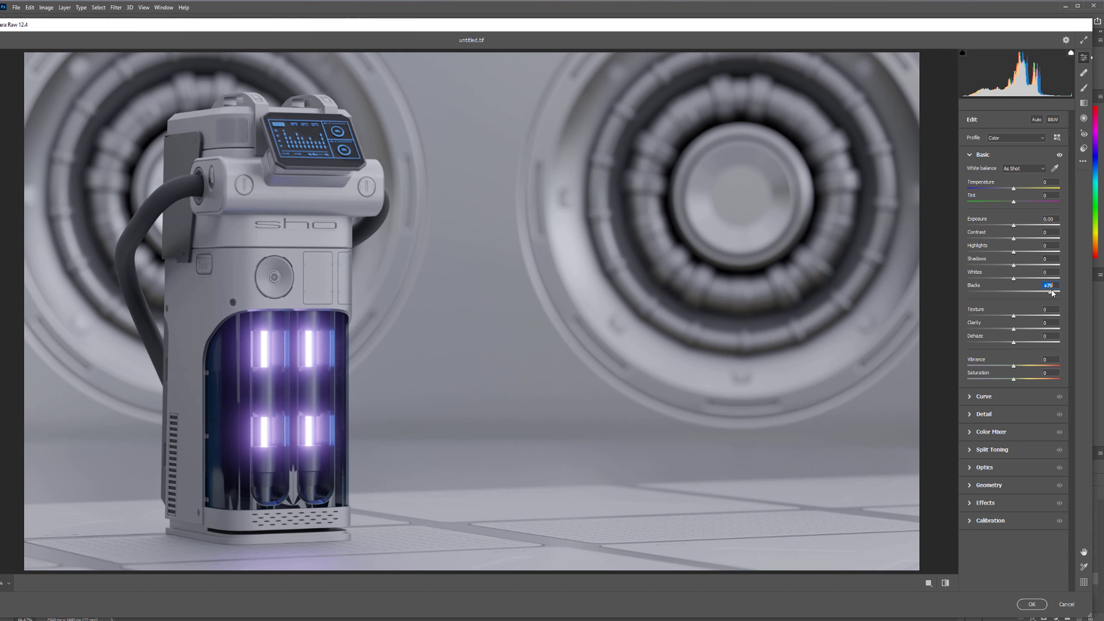
{"action": "double_click", "coordinate": [1051, 292]}
Step: Raise Blacks for a Camera Raw adjustment brush, paint over the dark recesses of both background wall rings, and apply the filter
{"action": "left_click", "coordinate": [1083, 88]}
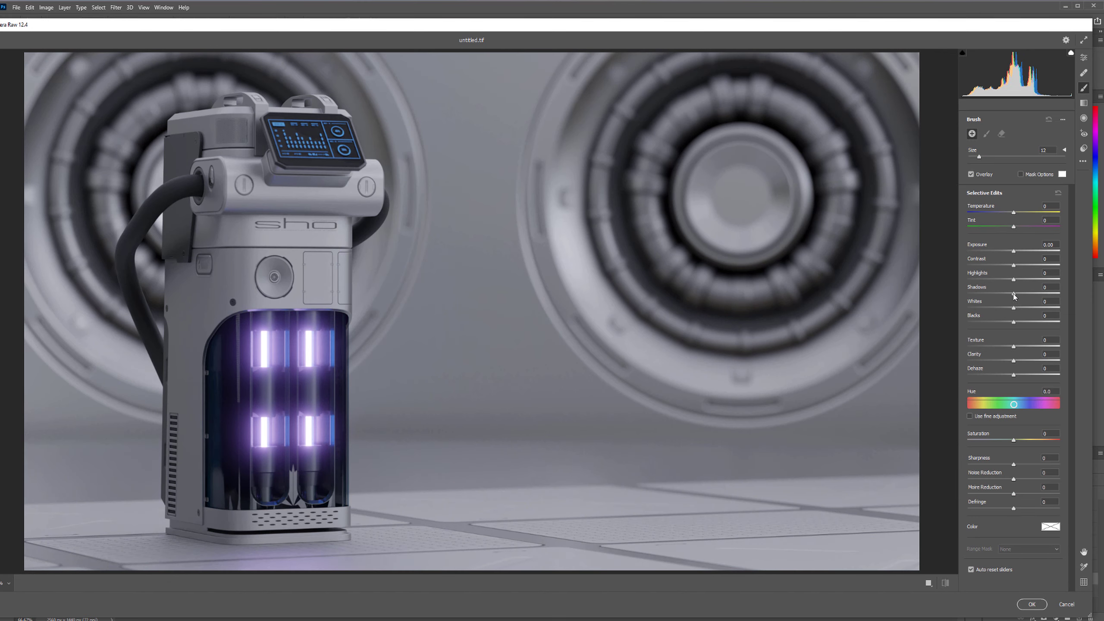
{"action": "left_click", "coordinate": [1017, 323]}
{"action": "left_click_drag", "start_coordinate": [1036, 323], "coordinate": [1040, 323]}
{"action": "mouse_move", "coordinate": [823, 228]}
{"action": "left_mouse_down"}
{"action": "mouse_move", "coordinate": [842, 177]}
{"action": "mouse_move", "coordinate": [765, 88]}
{"action": "mouse_move", "coordinate": [648, 147]}
{"action": "mouse_move", "coordinate": [691, 304]}
{"action": "mouse_move", "coordinate": [860, 190]}
{"action": "mouse_move", "coordinate": [796, 344]}
{"action": "left_mouse_up"}
{"action": "mouse_move", "coordinate": [227, 102]}
{"action": "left_mouse_down"}
{"action": "mouse_move", "coordinate": [145, 80]}
{"action": "mouse_move", "coordinate": [90, 188]}
{"action": "mouse_move", "coordinate": [112, 300]}
{"action": "mouse_move", "coordinate": [130, 315]}
{"action": "left_mouse_up"}
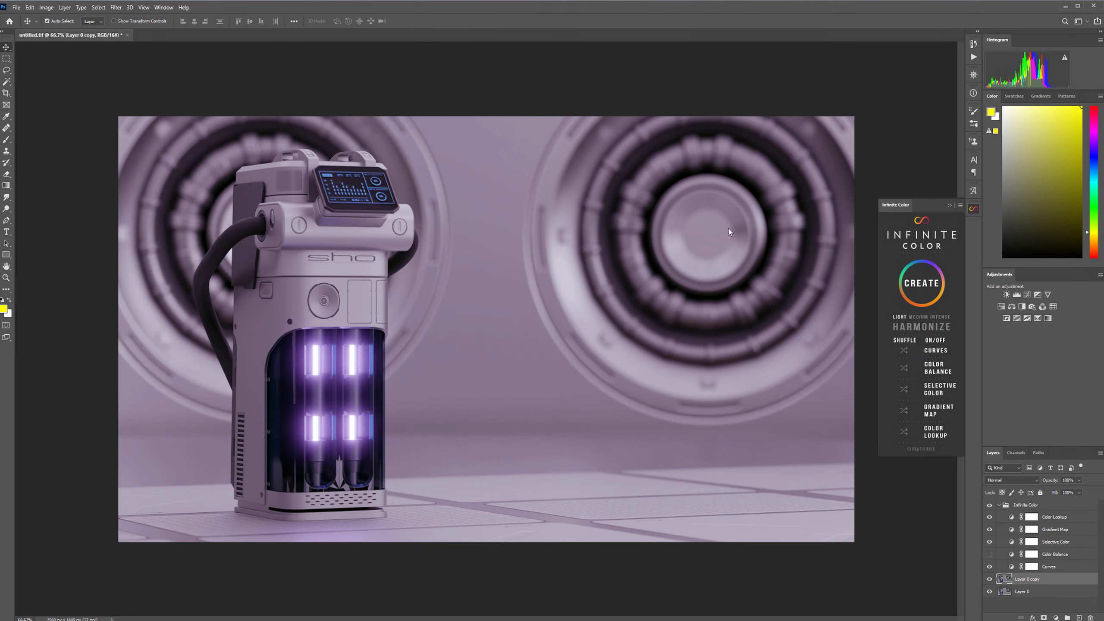
Step: Compare the render with and without the Infinite Color group by toggling its visibility
{"action": "left_click", "coordinate": [990, 505]}
{"action": "left_click", "coordinate": [990, 505]}
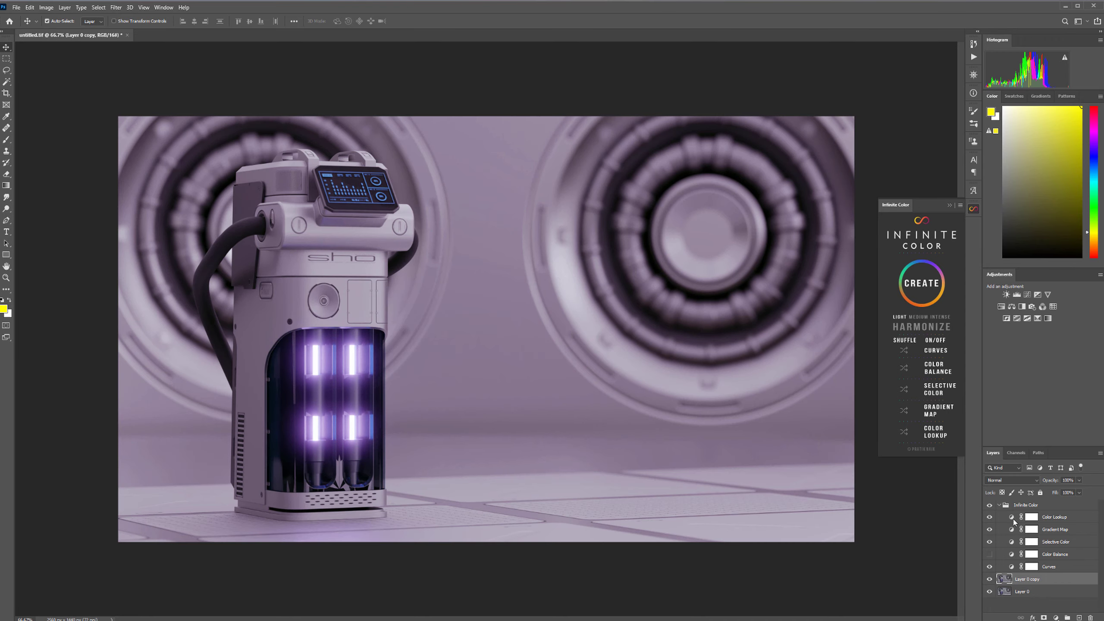